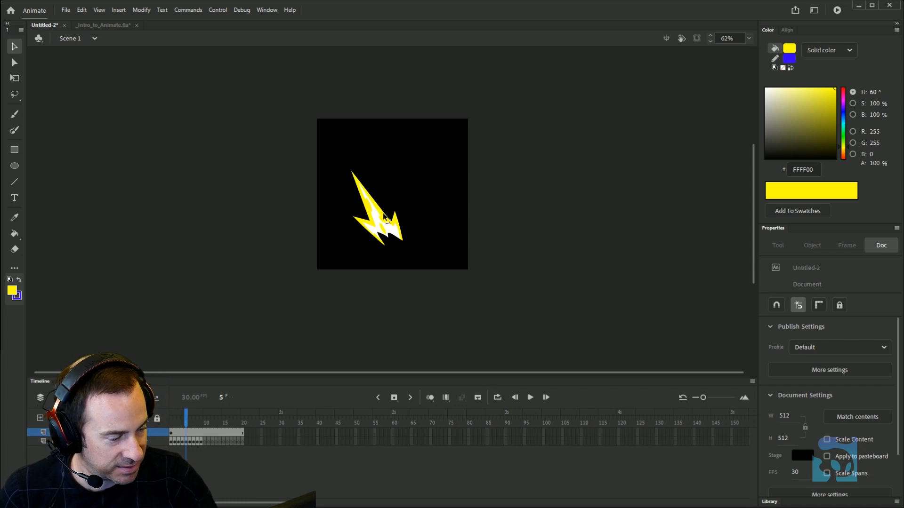
- Delete the upper layer from the timeline, keeping the layer with the white streak animation
left_click(146, 441)
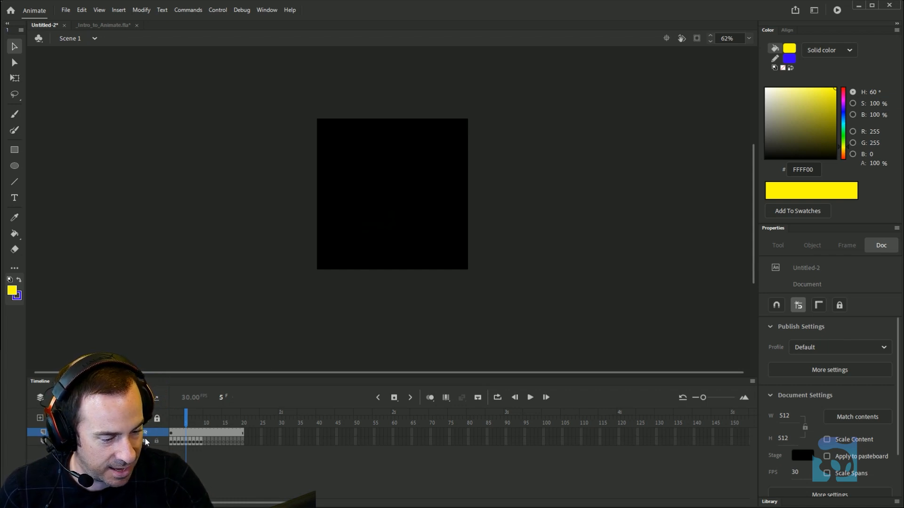
left_click(145, 441)
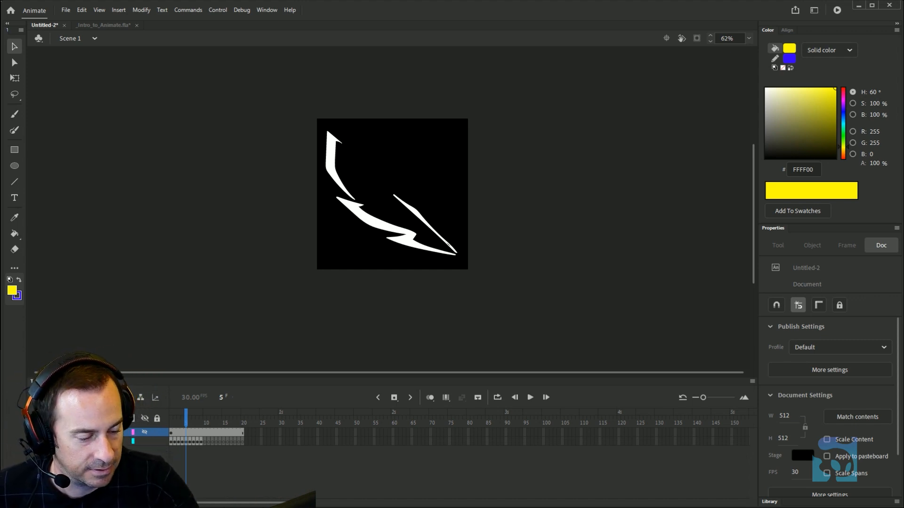
left_click(63, 418)
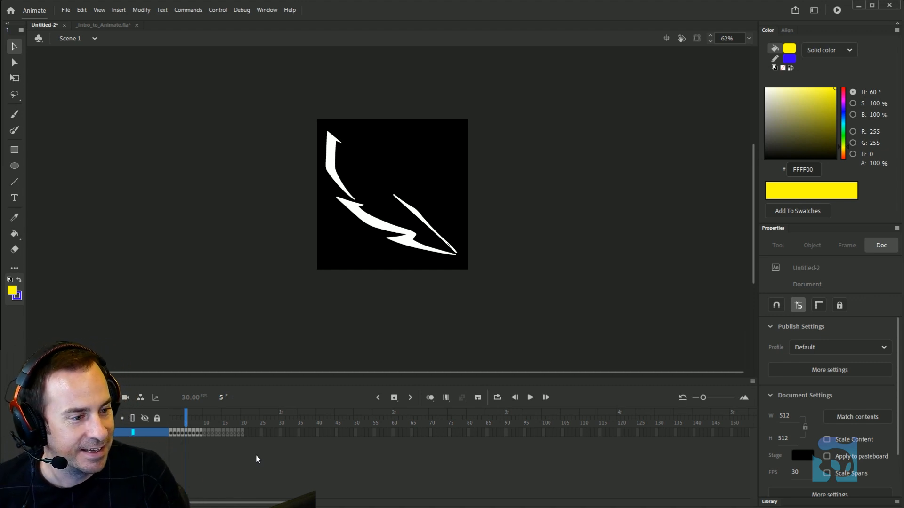
- Save the document as 00_blip_04.fla in the 01_Intro_To_Animate folder, replacing the existing file
key("ctrl+shift+s")
left_click(114, 108)
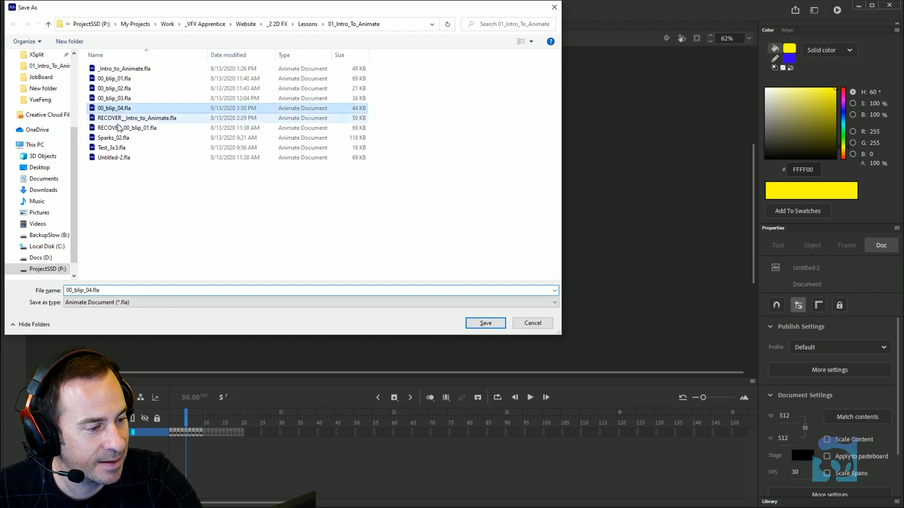
left_click(485, 323)
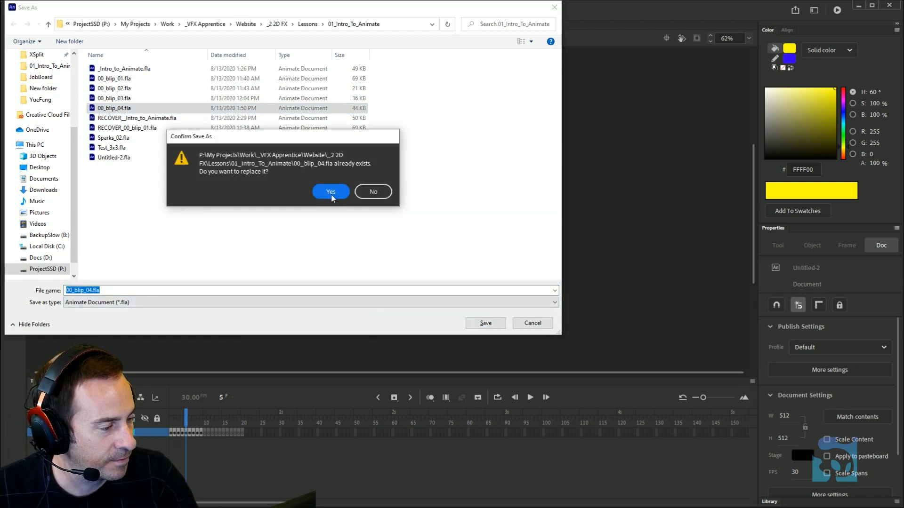
left_click(331, 192)
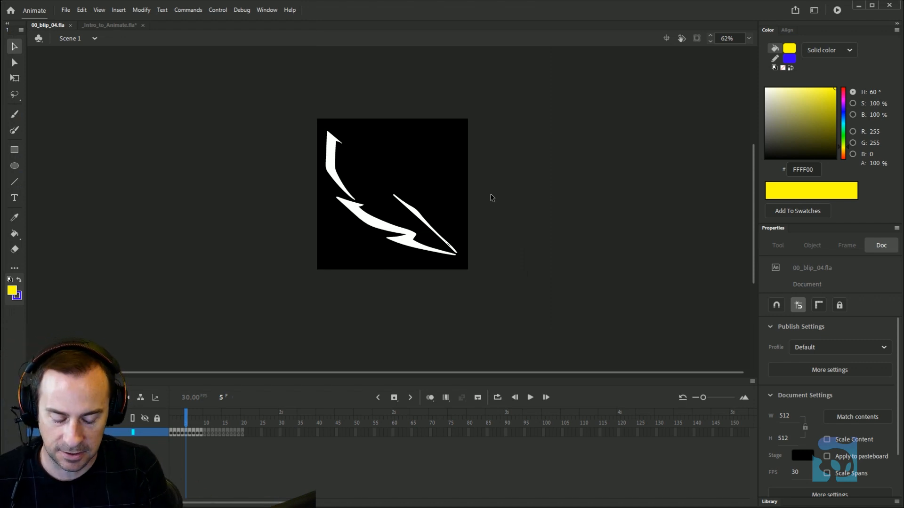
- Test the animation as an SWF movie, close the preview and return the playhead to frame 1
key("ctrl+Return")
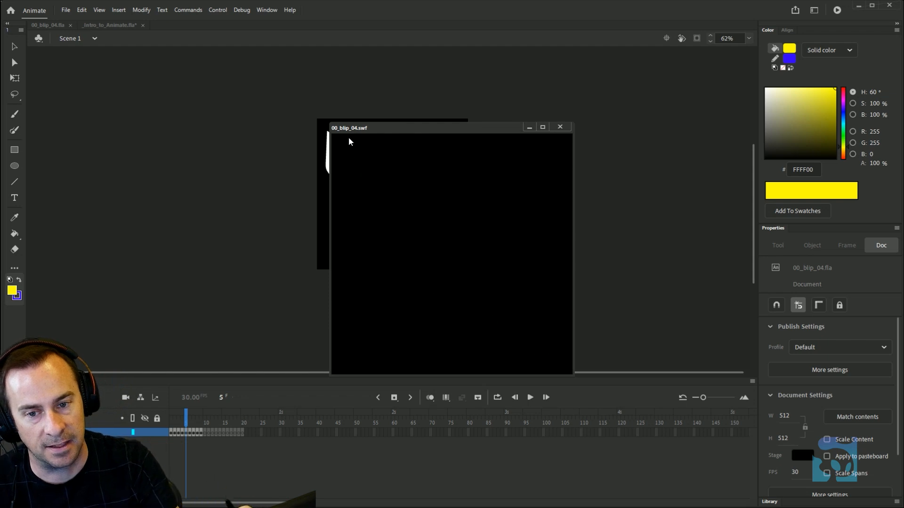
left_click(560, 127)
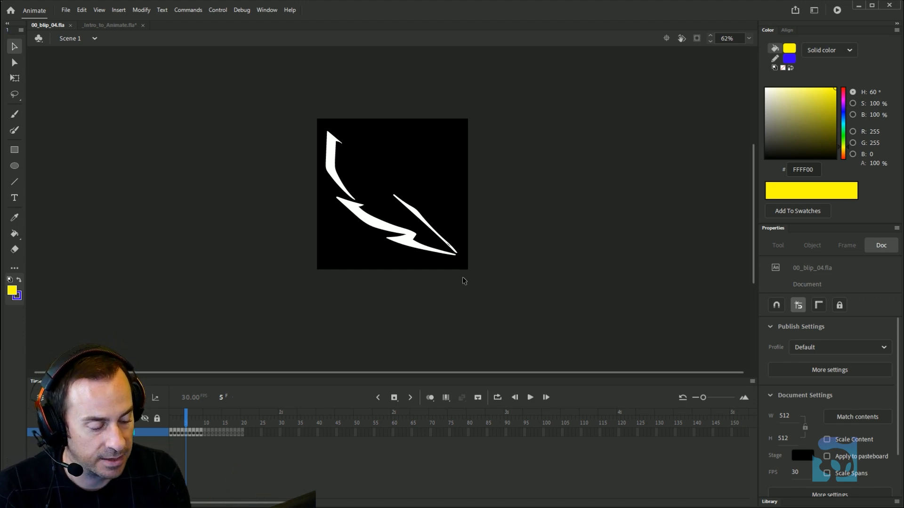
mouse_move(187, 415)
left_mouse_down()
mouse_move(173, 419)
mouse_move(212, 419)
mouse_move(172, 418)
mouse_move(242, 416)
mouse_move(170, 416)
left_mouse_up()
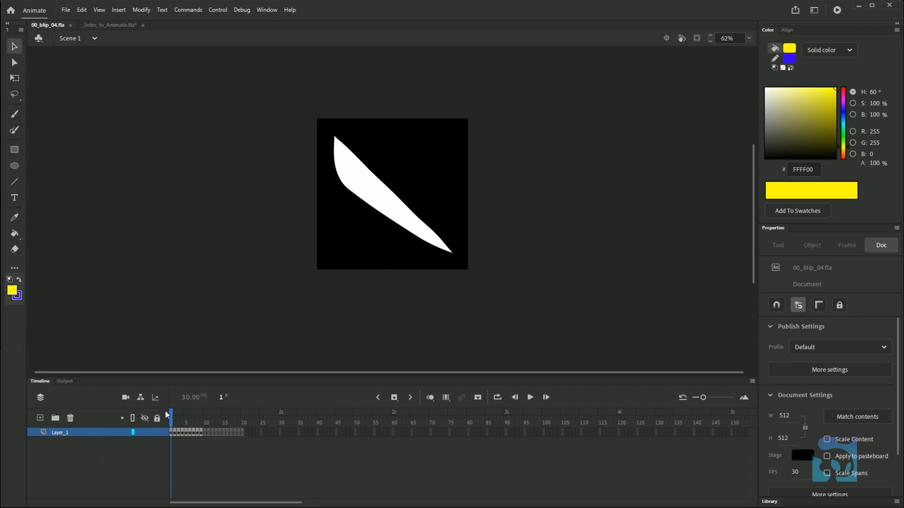
- Rename the remaining layer to Rough Animation, accepting the adjusted layer name
double_click(63, 432)
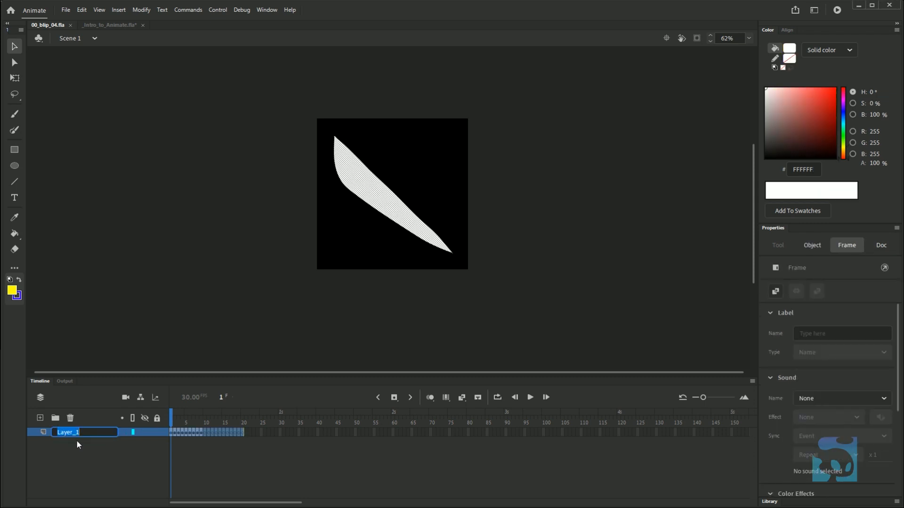
type("Rough Animation")
left_click(77, 441)
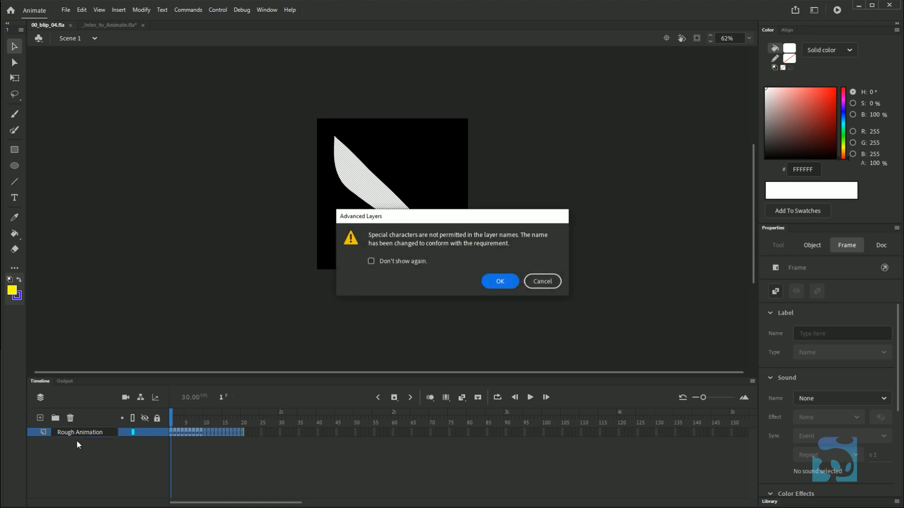
left_click(500, 282)
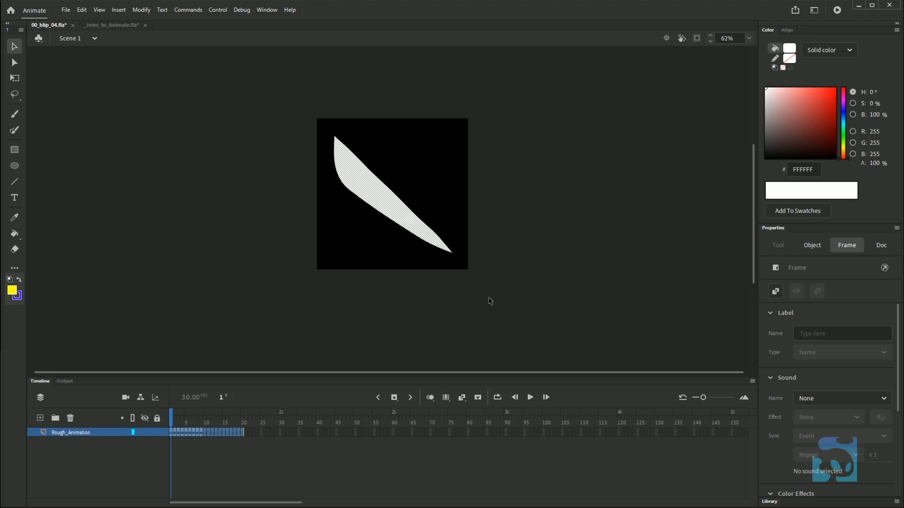
left_click(68, 446)
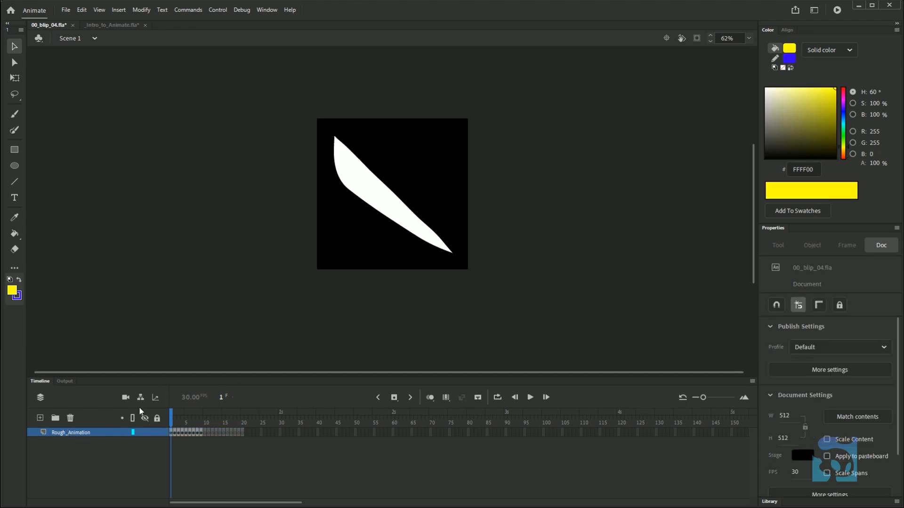
- Add a layer above Rough_Animation and paint a filled yellow shape over the upper-left part of frame 1's white streak
left_click(40, 418)
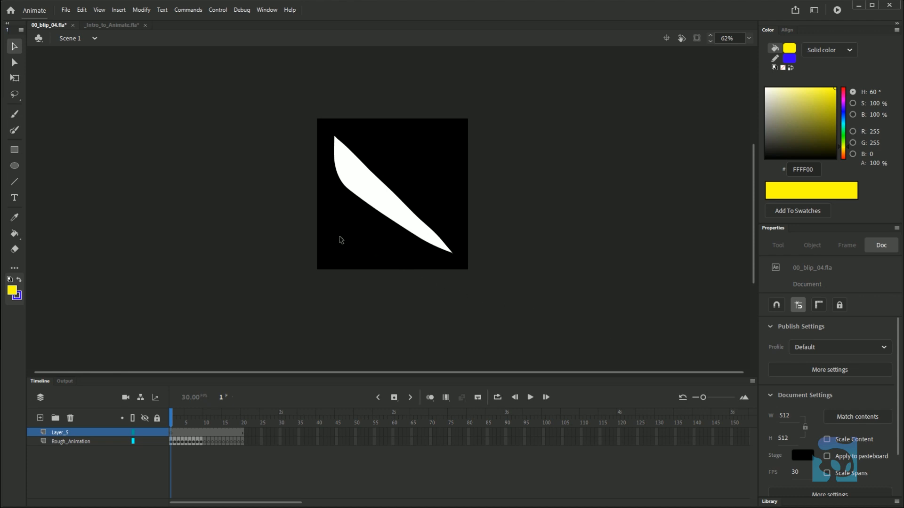
key("b")
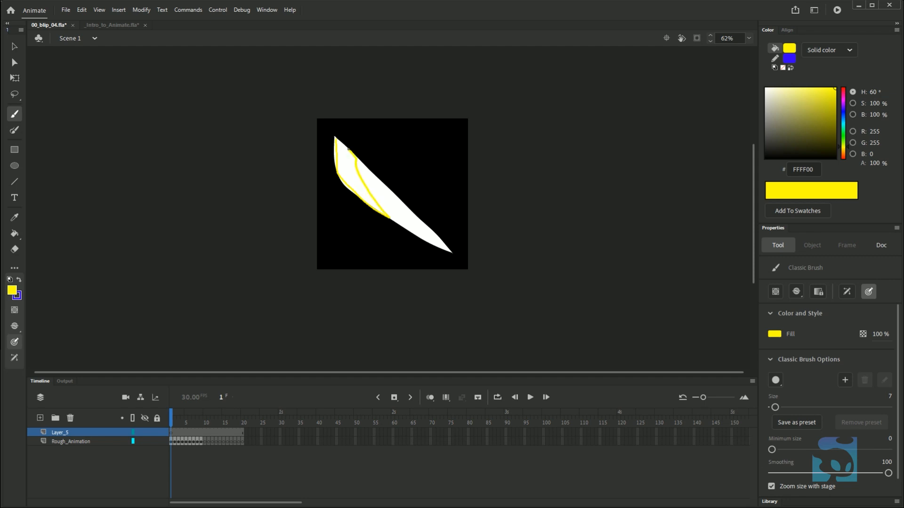
left_click_drag(358, 198, 374, 215)
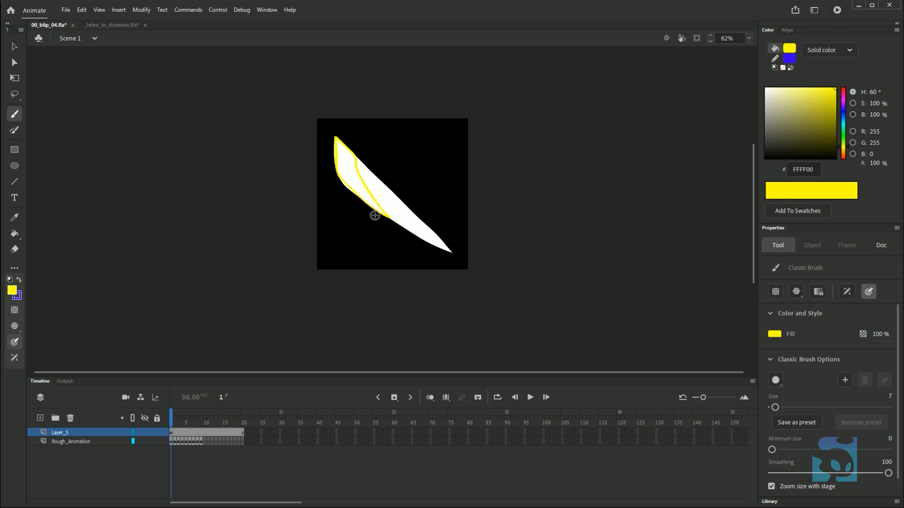
key("k")
left_click(347, 172)
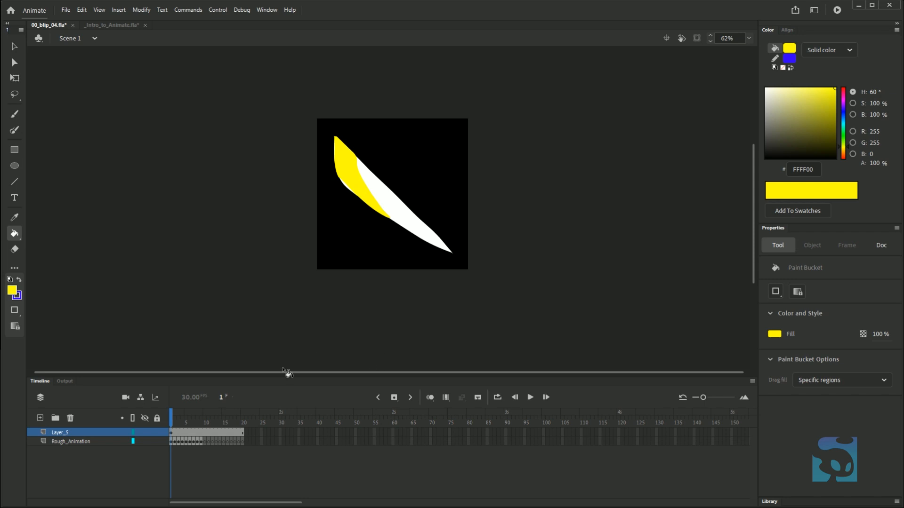
- Display the Rough_Animation layer as outlines and brush over the gap on the yellow shape's lower edge
left_click(133, 441)
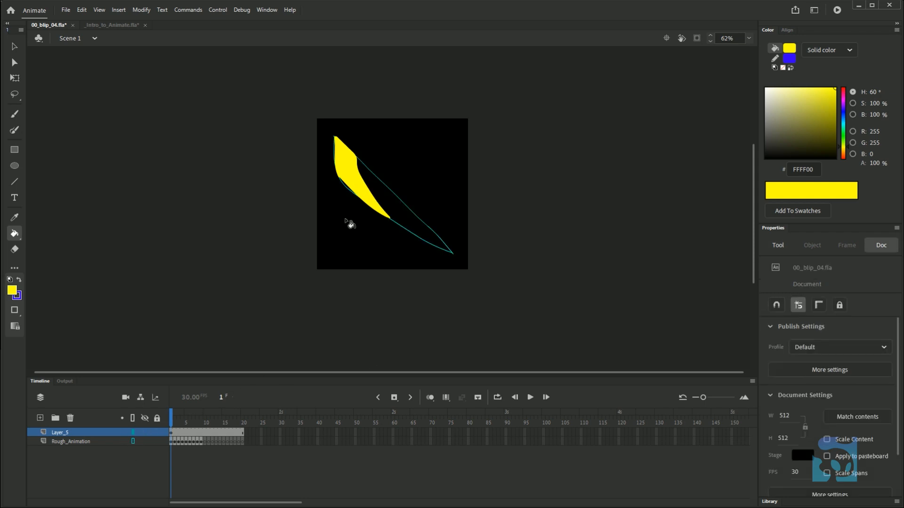
key("b")
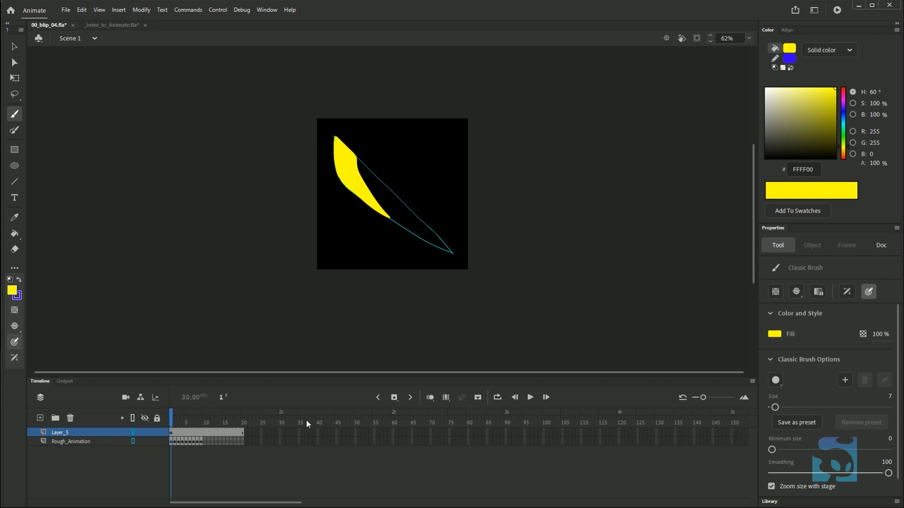
- Move to frame 2 and turn on Auto KeyFrame, keeping the Rough_Animation layer displayed as outlines
key("period")
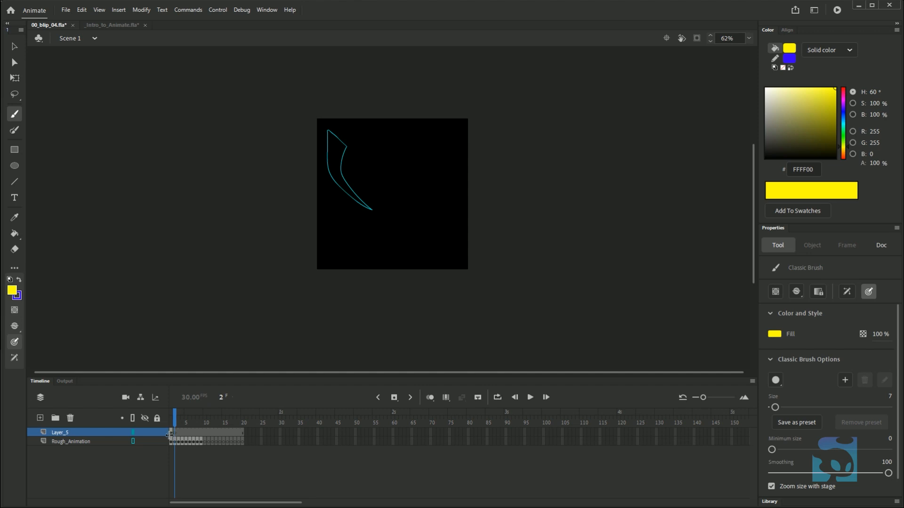
left_click_drag(175, 418, 176, 421)
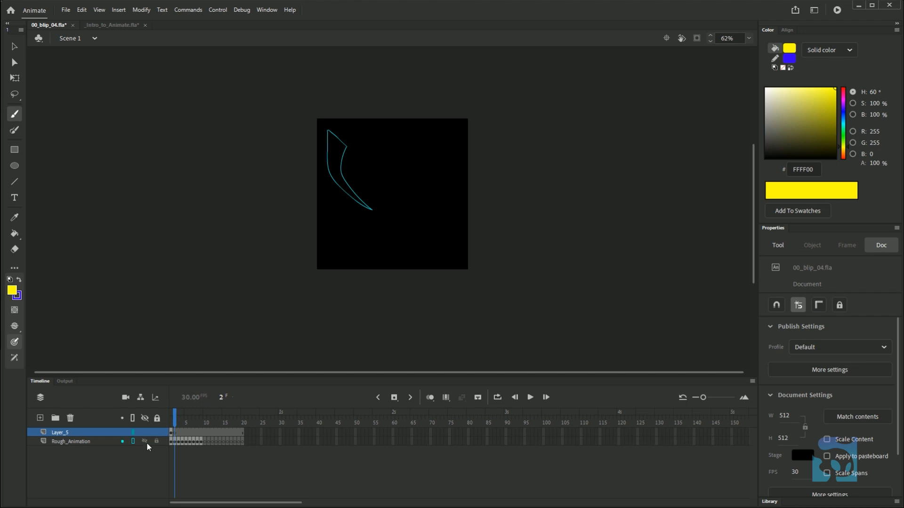
left_click(394, 397)
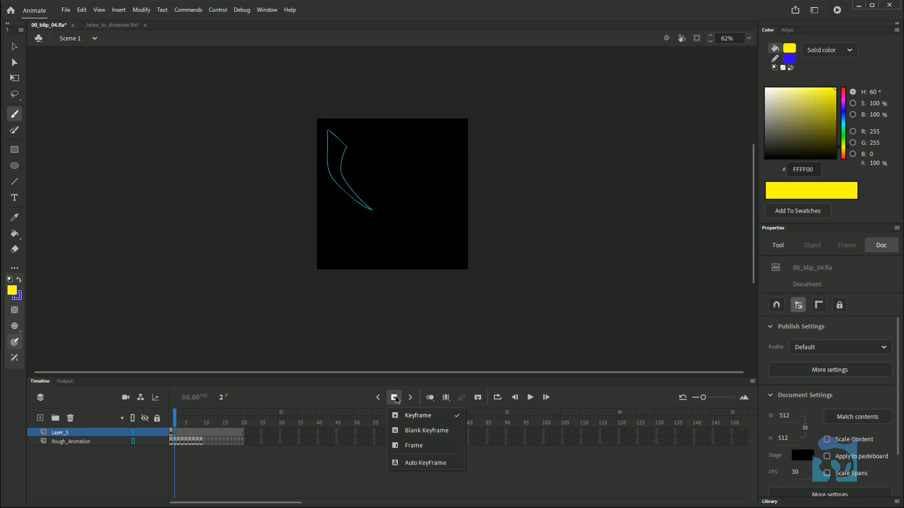
left_click(425, 462)
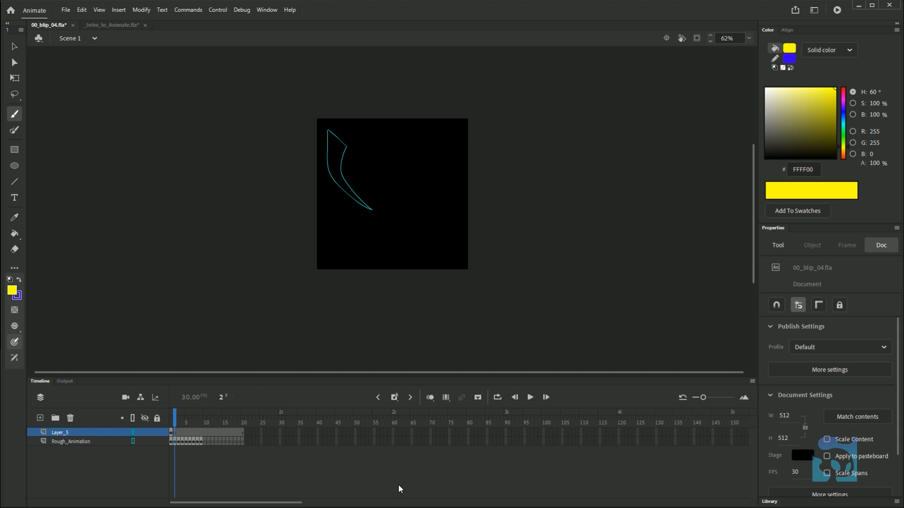
left_click(133, 441)
left_click(133, 442)
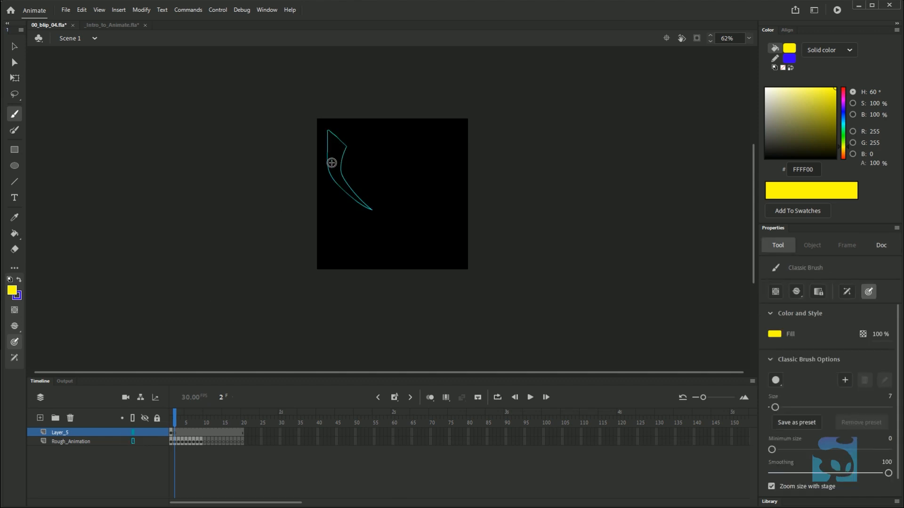
- Paint a thin filled yellow streak along the lower-left edge of the curved outline on frame 2
left_click_drag(328, 147, 337, 172)
left_click_drag(360, 202, 339, 184)
key("ctrl+z")
left_click_drag(328, 146, 340, 179)
key("k")
left_click(342, 182)
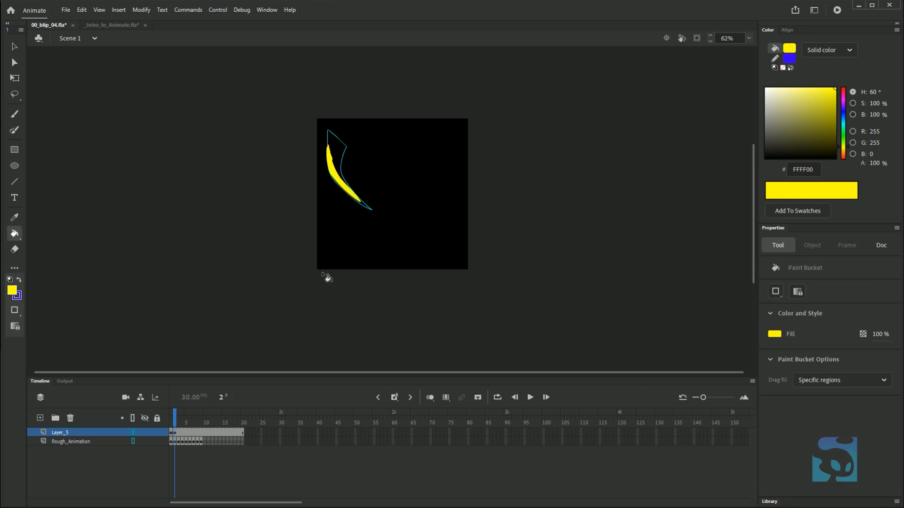
- Flip back and forth between frames 2 and 3 to compare how the drawings change
key("period")
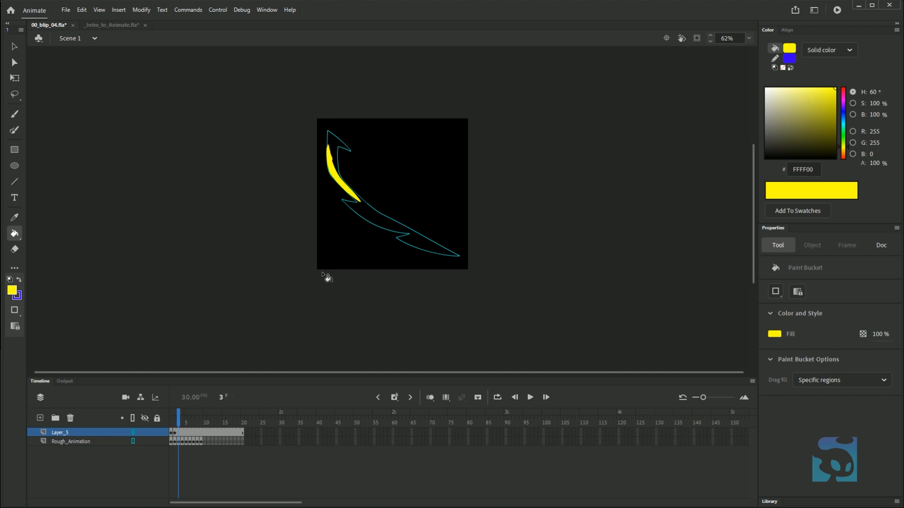
key("comma")
key("period")
key("comma")
key("period")
key("comma")
key("period")
key("comma")
key("period")
key("comma")
key("period")
key("comma")
key("period")
key("comma")
key("period")
- Look up the frame-stepping hotkeys in the browser's Hotkey Guide, then in Animate's playback commands
left_click(206, 492)
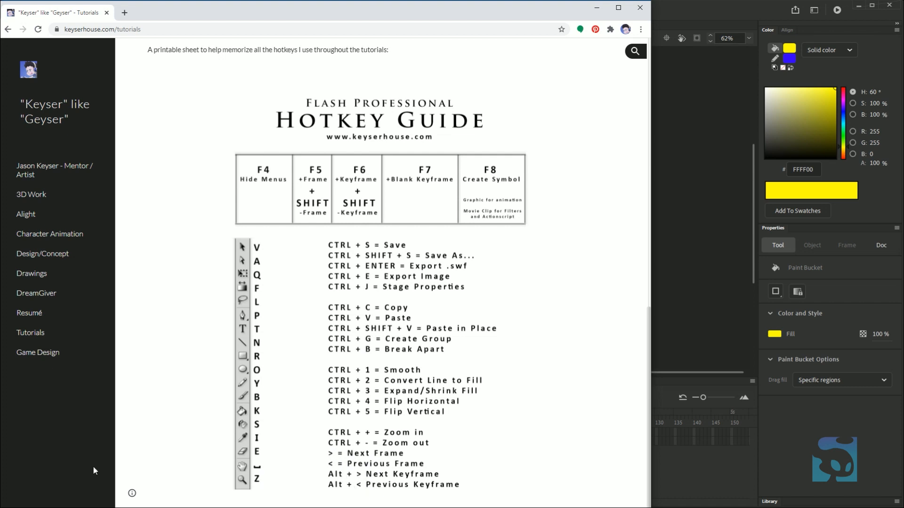
left_click(817, 426)
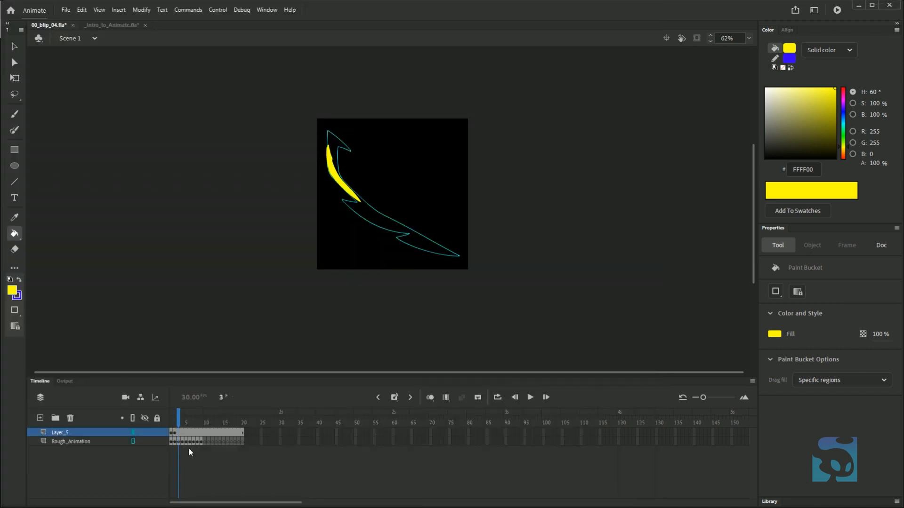
left_click(227, 13)
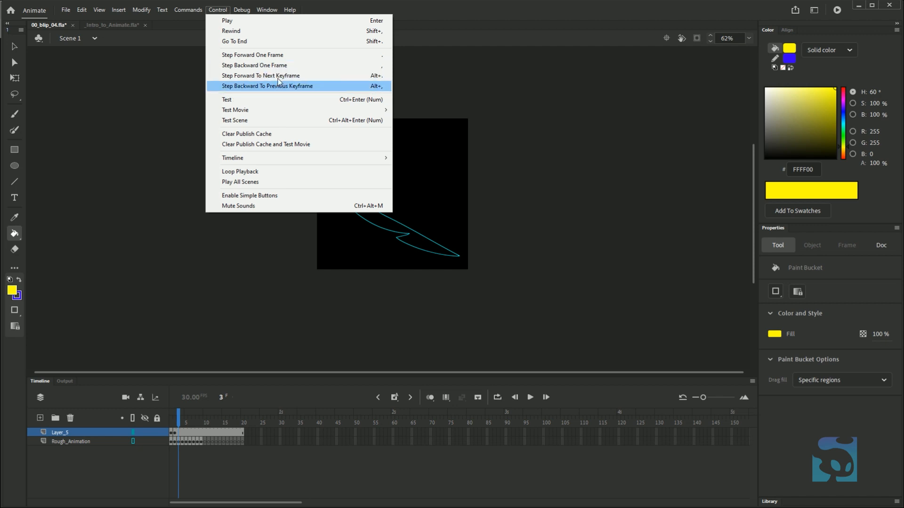
left_click(476, 25)
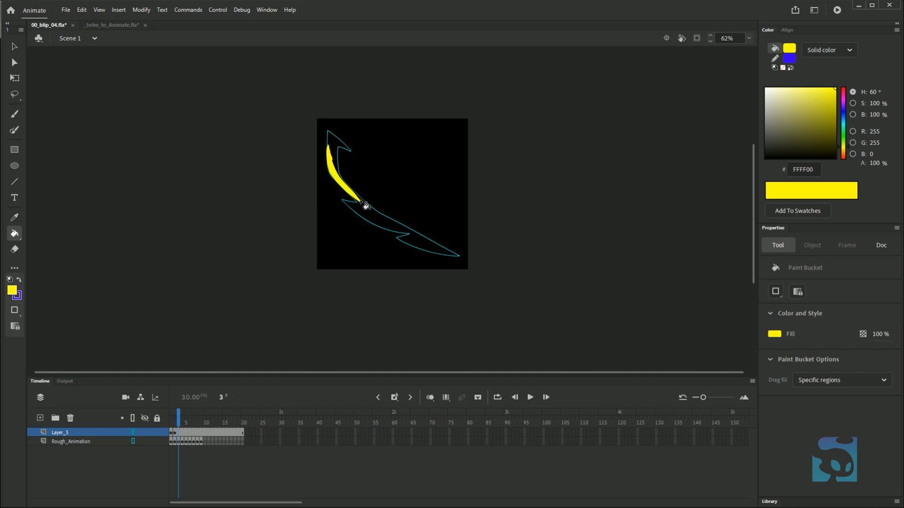
- On frame 3, paint a second yellow streak along the lower edge of the outline's middle section, and return to frame 2 to compare
left_click(175, 420)
mouse_move(175, 421)
left_mouse_down()
mouse_move(217, 422)
mouse_move(169, 425)
mouse_move(185, 423)
mouse_move(176, 423)
left_mouse_up()
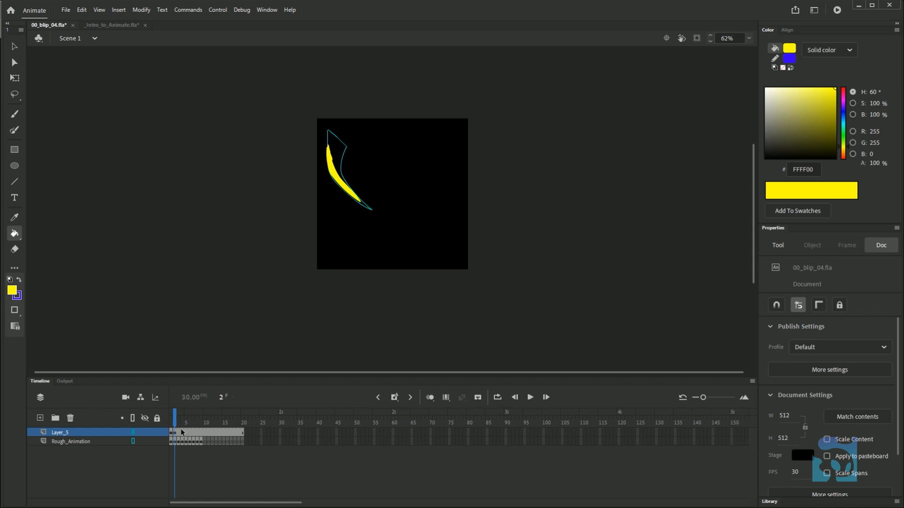
left_click(177, 419)
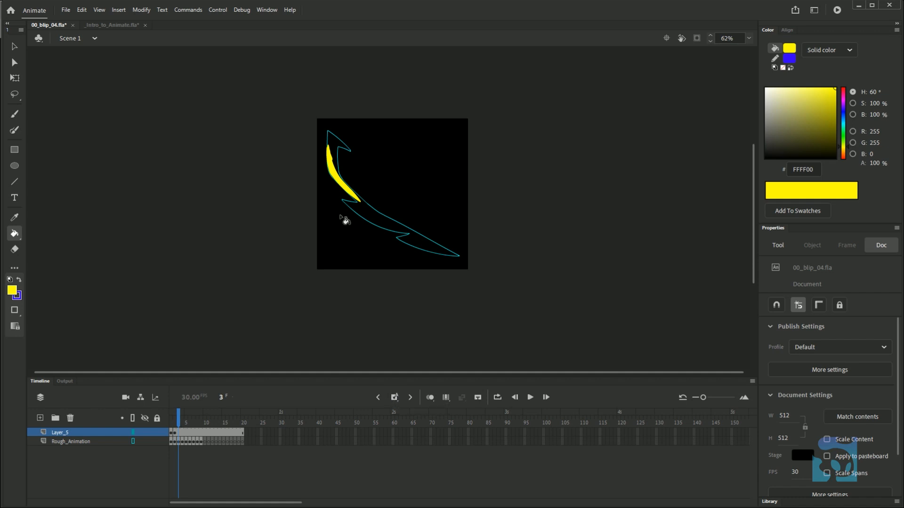
key("b")
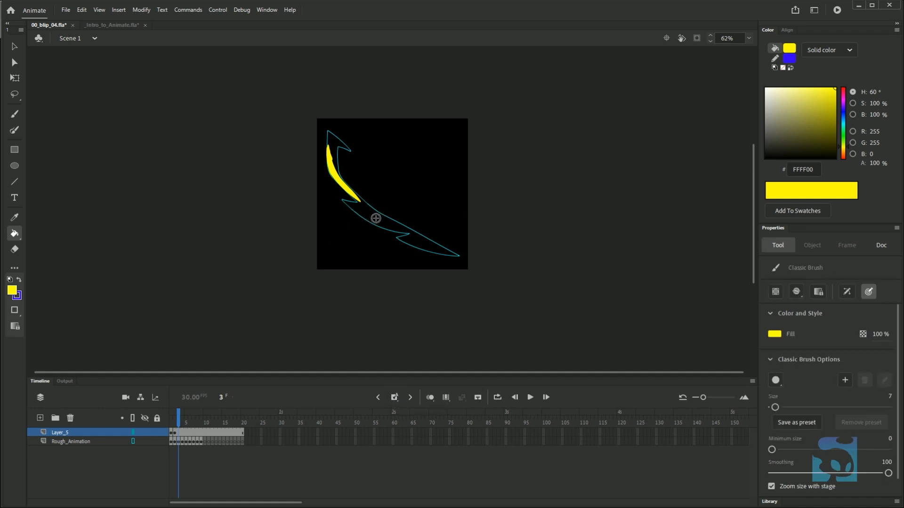
mouse_move(358, 213)
left_mouse_down()
mouse_move(408, 234)
mouse_move(352, 210)
mouse_move(411, 233)
left_mouse_up()
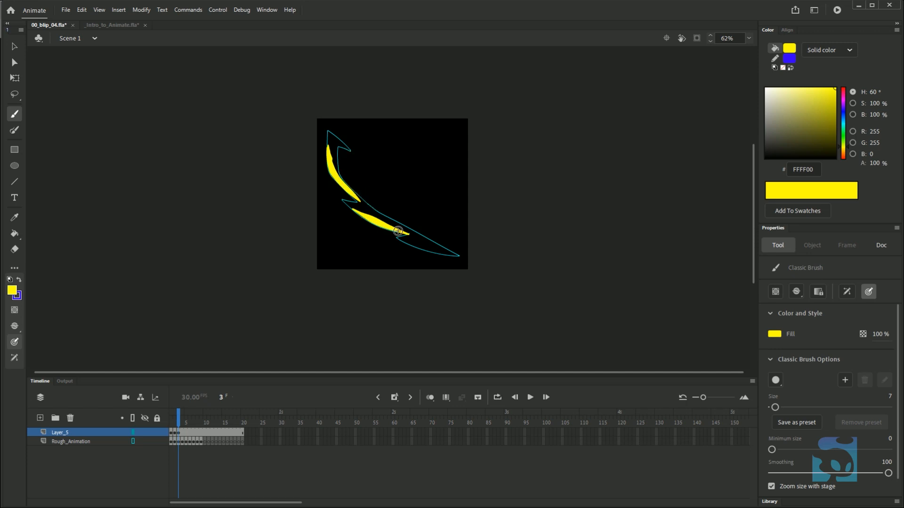
left_click(176, 436)
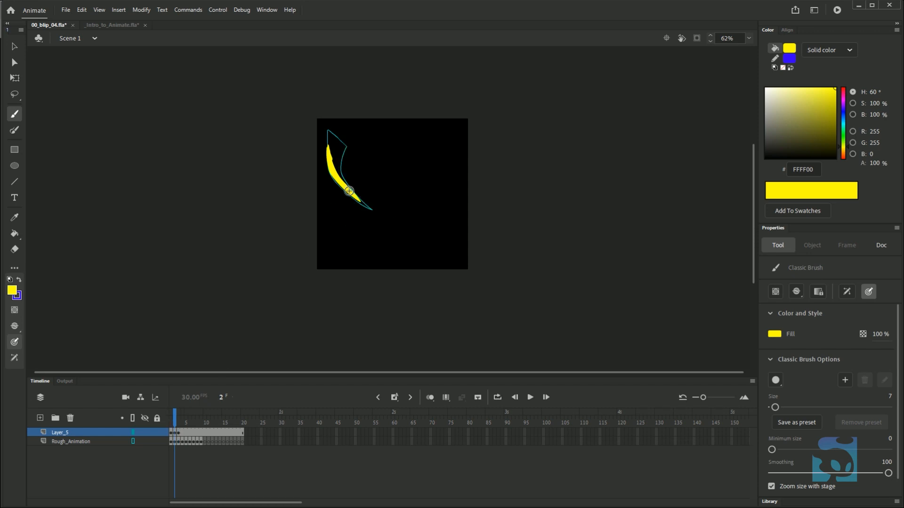
- On frame 3, delete the upper yellow streak carried over from frame 2
key("period")
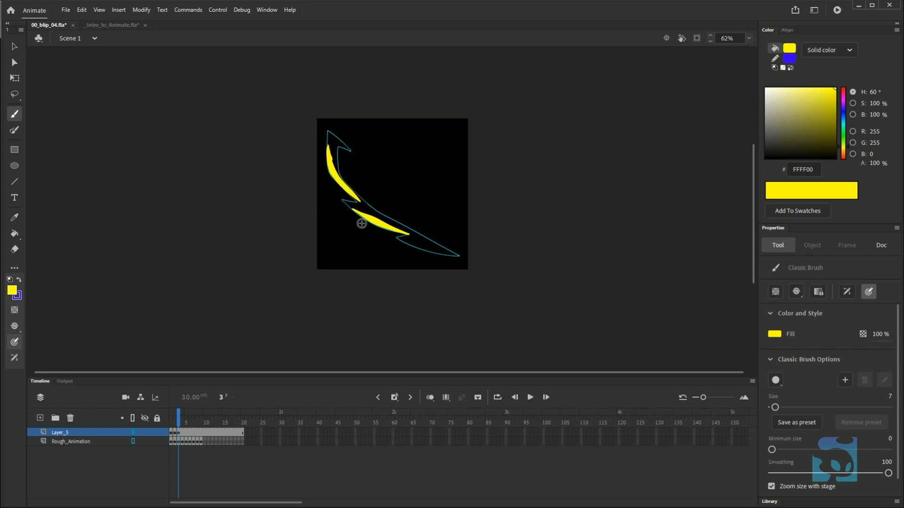
key("v")
left_click(354, 196)
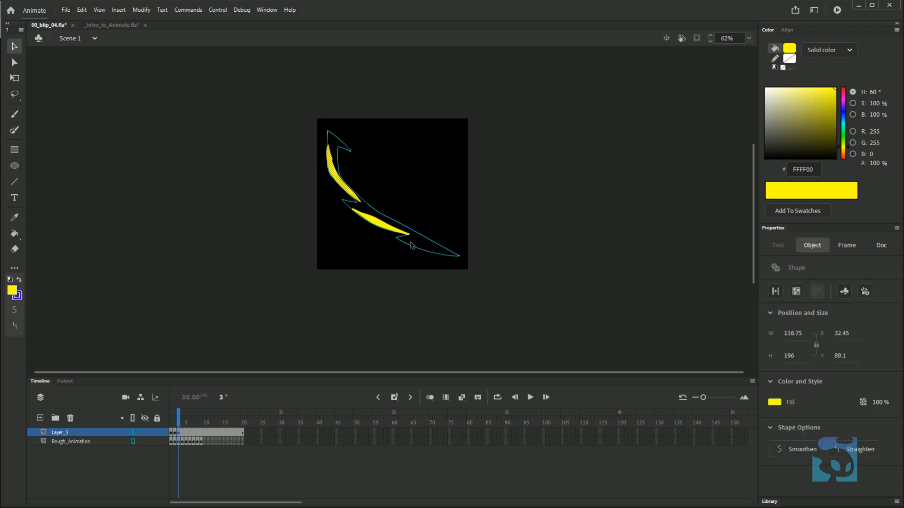
key("Delete")
- Turn off Auto KeyFrame and paint on the yellow streak from frame 4, comparing the result with frame 3
left_click(395, 398)
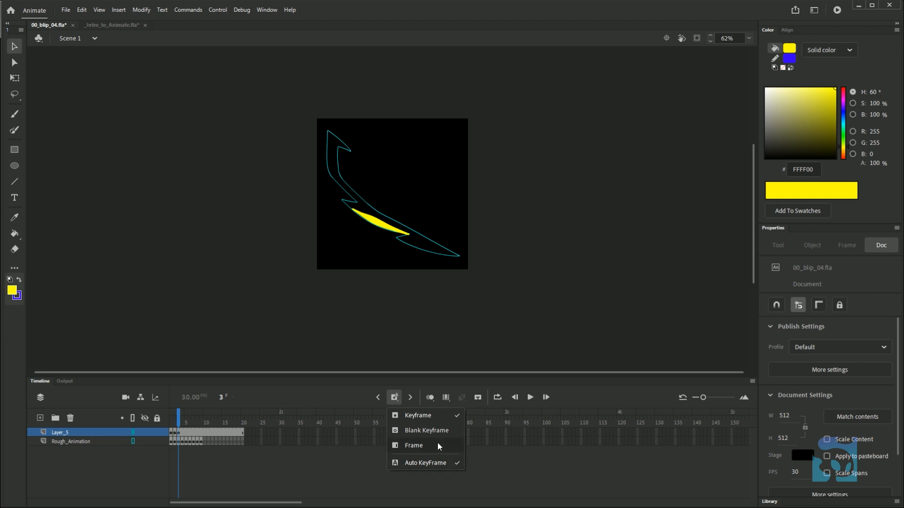
left_click(426, 463)
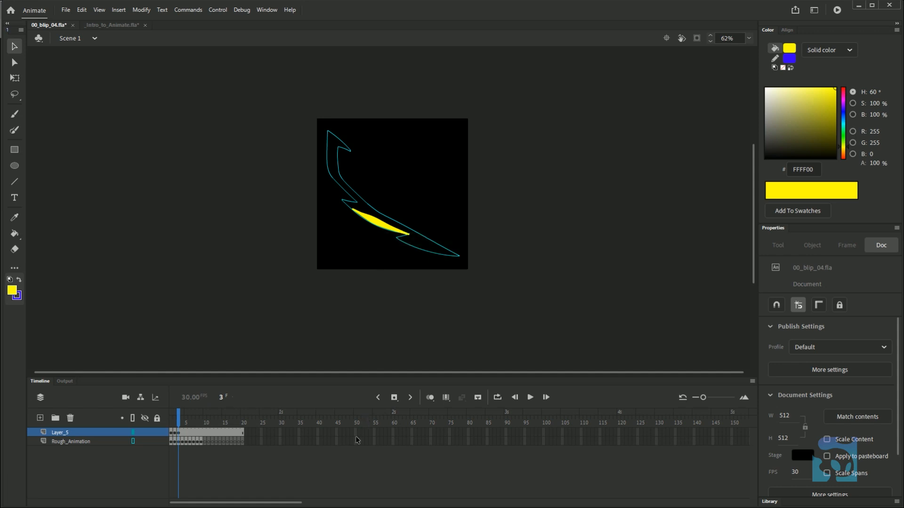
left_click_drag(180, 415, 183, 417)
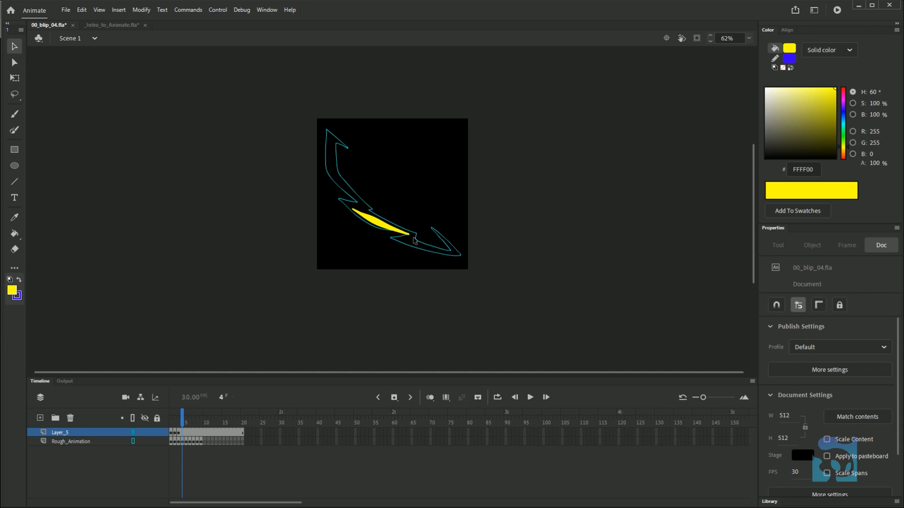
key("b")
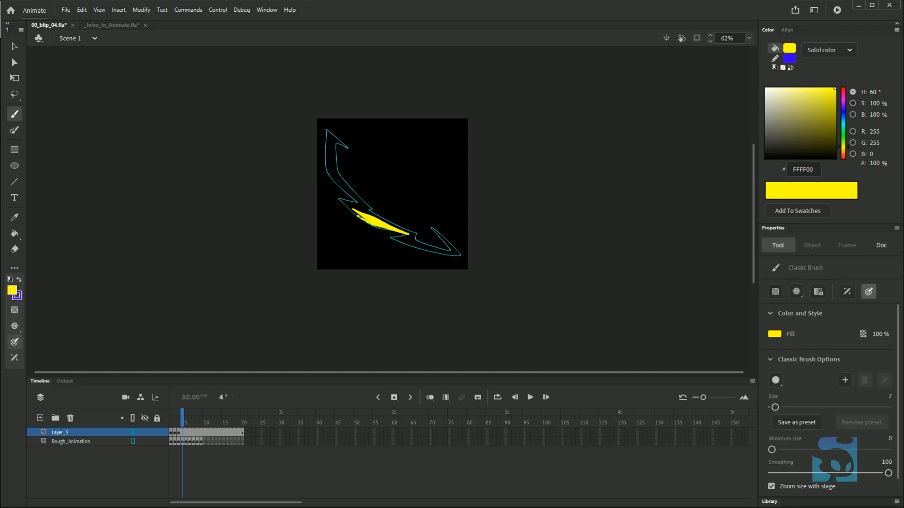
left_click(179, 417)
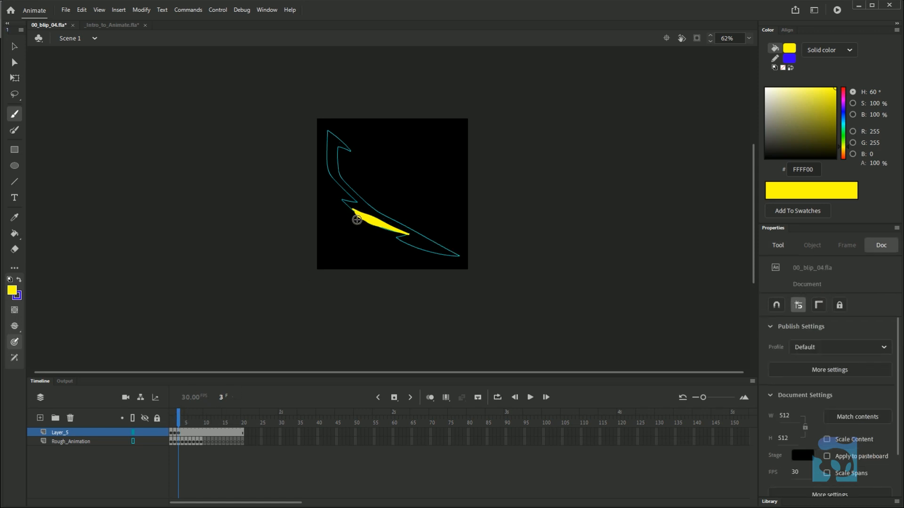
left_click(183, 415)
left_click_drag(184, 415, 180, 415)
mouse_move(179, 417)
left_mouse_down()
mouse_move(230, 416)
mouse_move(179, 423)
left_mouse_up()
- Insert a blank keyframe at frame 4 of Layer_5 and paint a jagged yellow shape around the notch in the outline's lower section
left_click(183, 432)
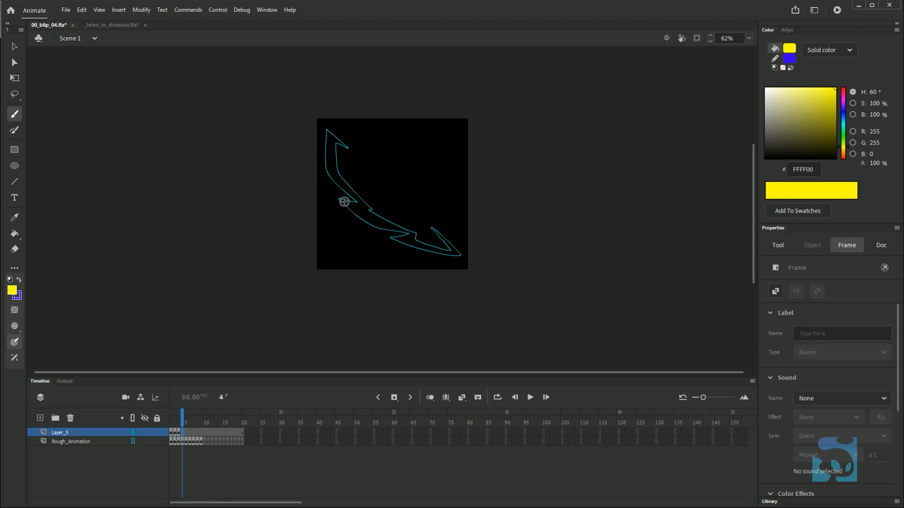
mouse_move(373, 225)
left_mouse_down()
mouse_move(415, 232)
mouse_move(411, 244)
mouse_move(393, 240)
mouse_move(411, 234)
left_mouse_up()
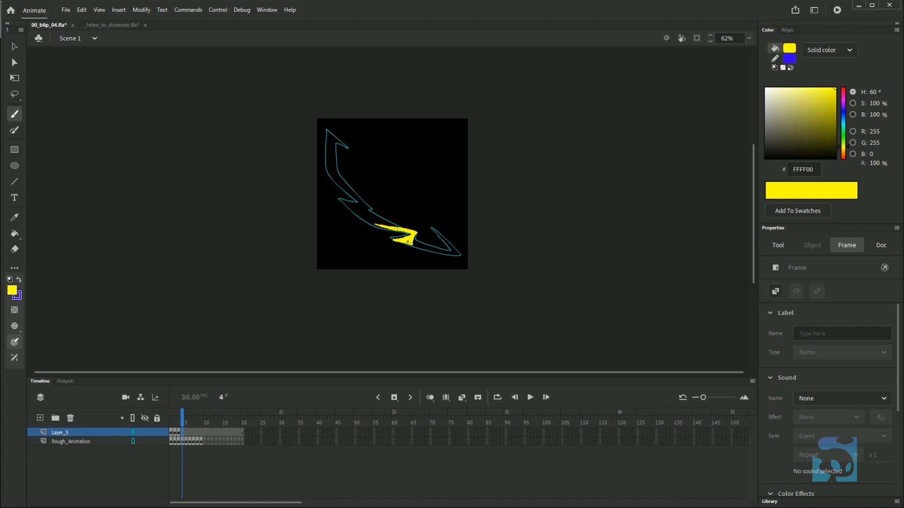
left_click_drag(408, 242, 397, 230)
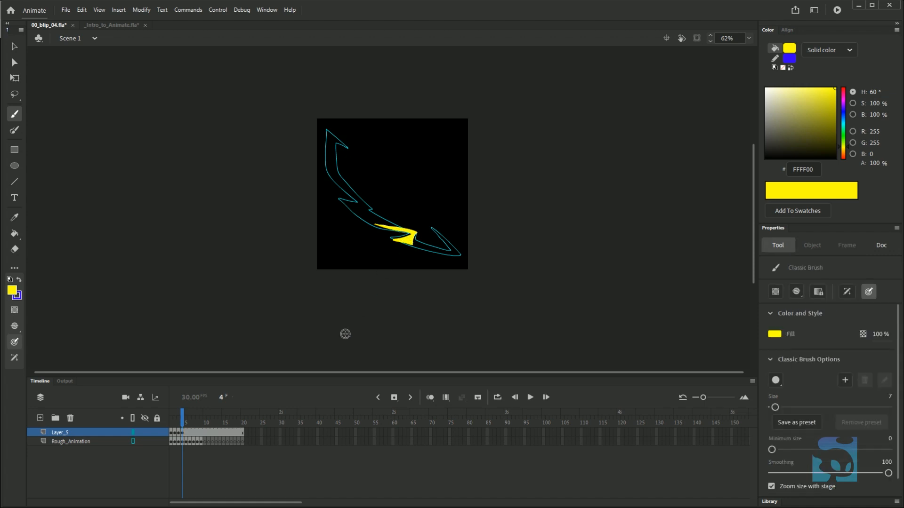
- Insert a blank keyframe at frame 5 of Layer_5 and paint a yellow streak with downward spikes along the outline's lower tip
left_click(189, 432)
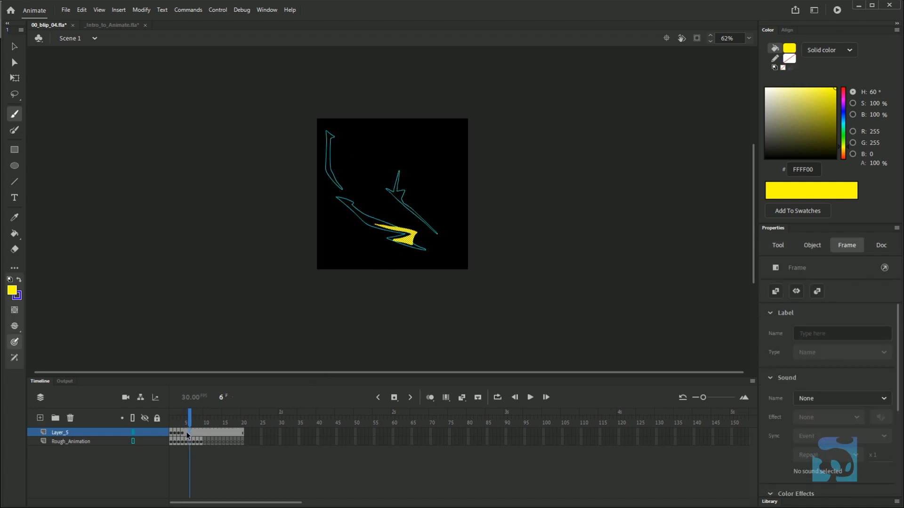
left_click(187, 433)
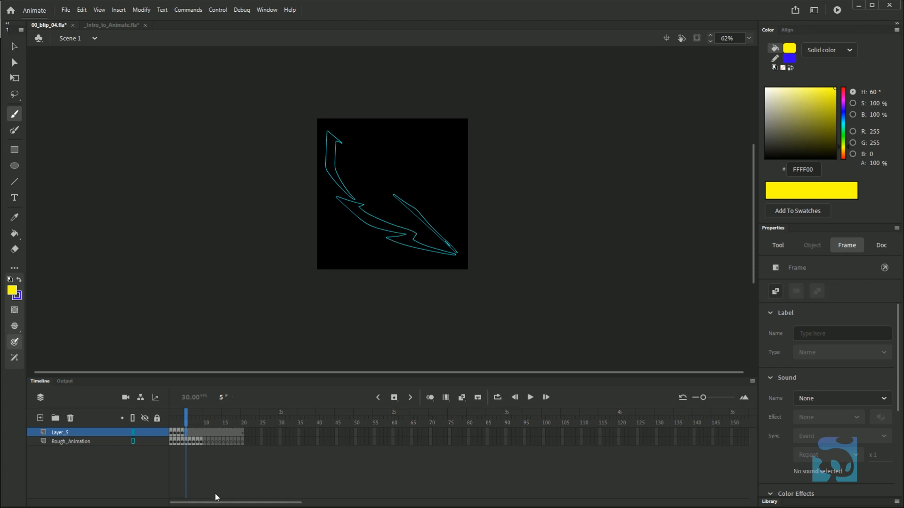
key("b")
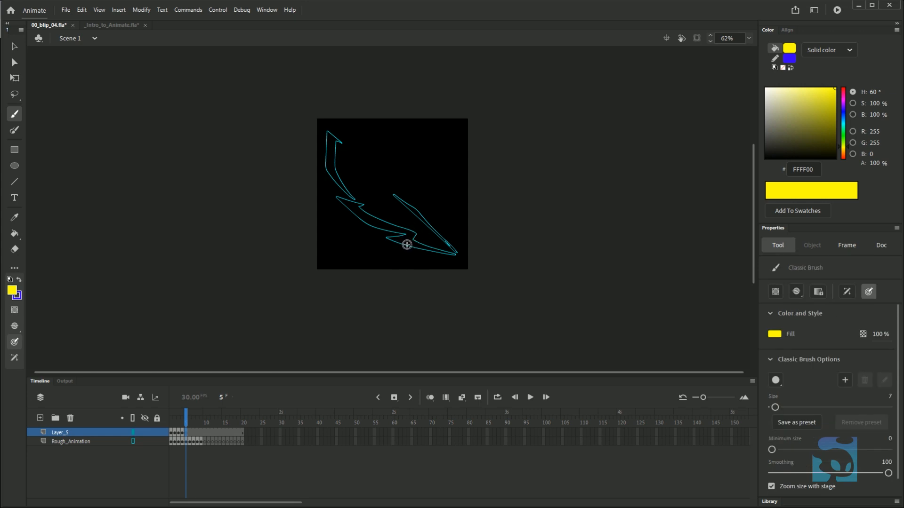
left_click_drag(411, 243, 401, 242)
mouse_move(419, 245)
left_mouse_down()
mouse_move(415, 256)
mouse_move(426, 255)
mouse_move(419, 249)
left_mouse_up()
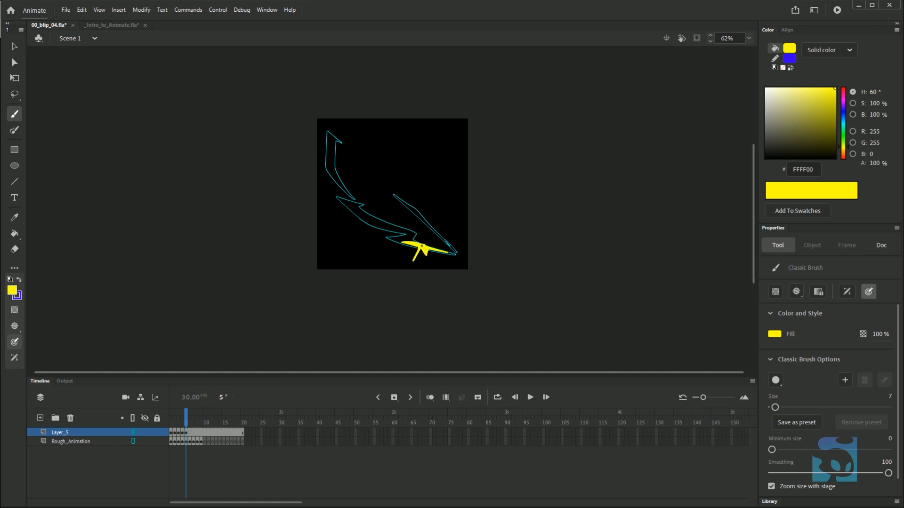
- Insert a blank keyframe at frame 6 of Layer_5 and scrub back to frame 5 to compare
left_click(190, 433)
key("F7")
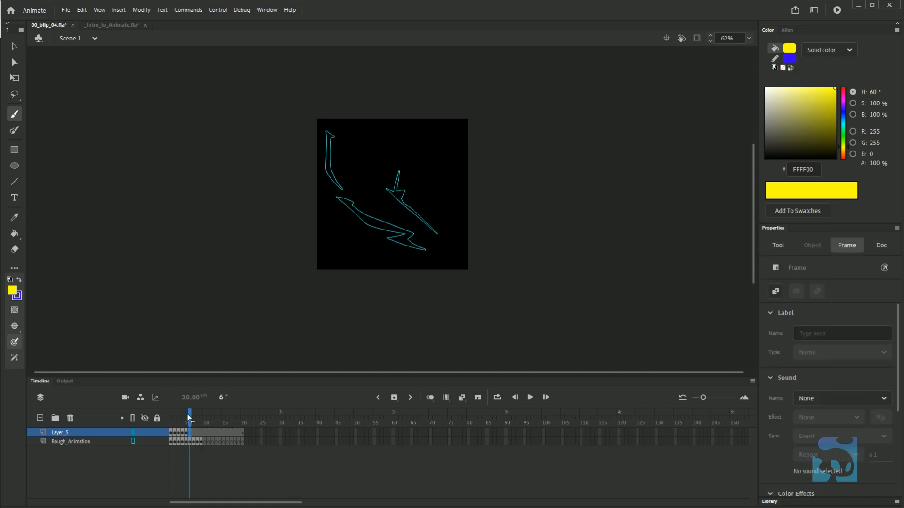
mouse_move(188, 418)
left_mouse_down()
mouse_move(177, 419)
mouse_move(190, 423)
left_mouse_up()
mouse_move(187, 423)
left_mouse_down()
mouse_move(179, 423)
mouse_move(203, 422)
mouse_move(174, 423)
mouse_move(187, 421)
left_mouse_up()
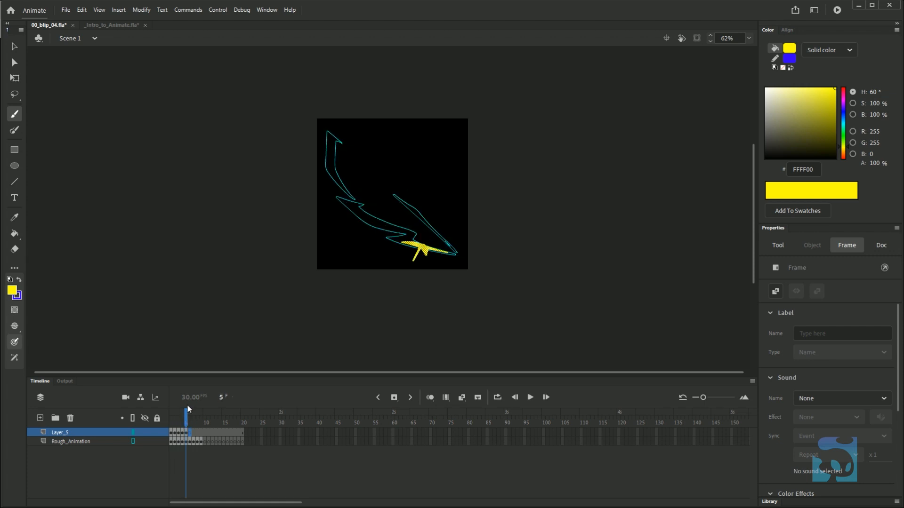
- Try moving the spiked yellow shape on frame 5 toward the upper part of the stage, and undo the move
key("v")
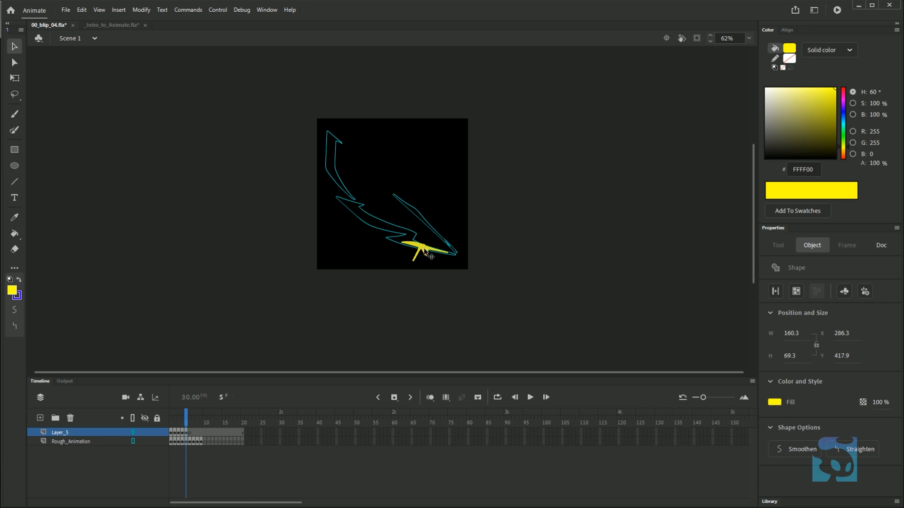
left_click_drag(423, 248, 439, 178)
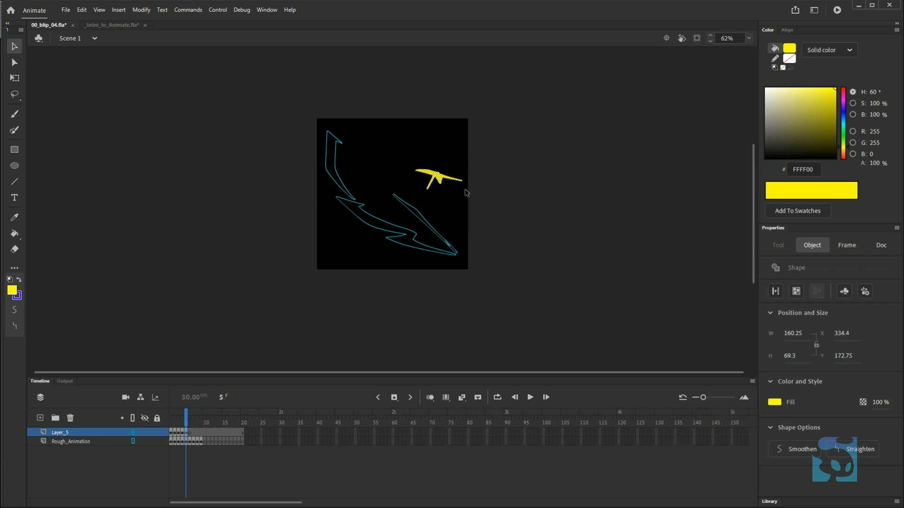
key("ctrl+z")
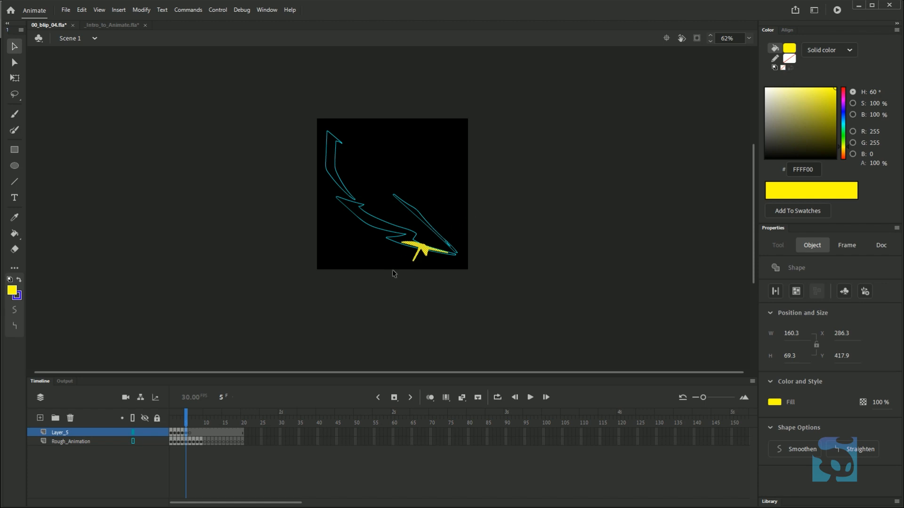
- Cut the spiked yellow shape from frame 5, paste it in place on frame 4, and remove the extra centered copy
left_click(452, 215)
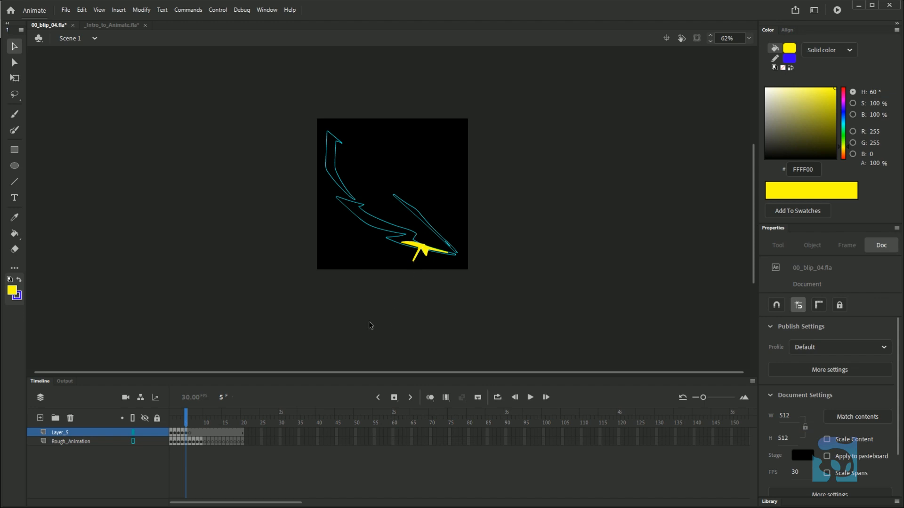
left_click(424, 250)
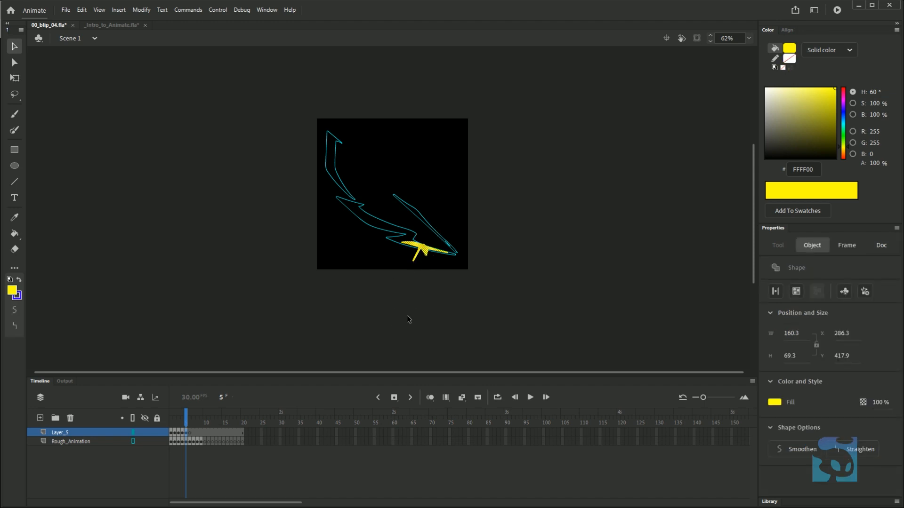
key("Delete")
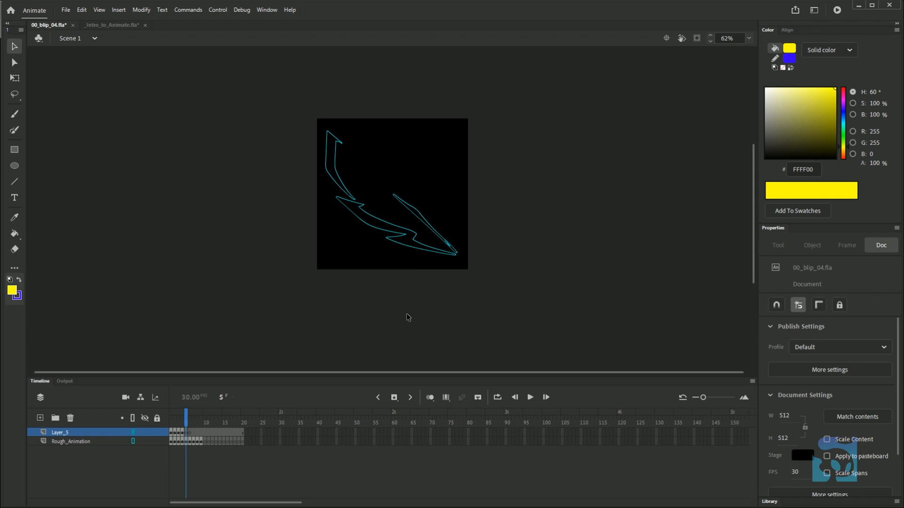
left_click(182, 416)
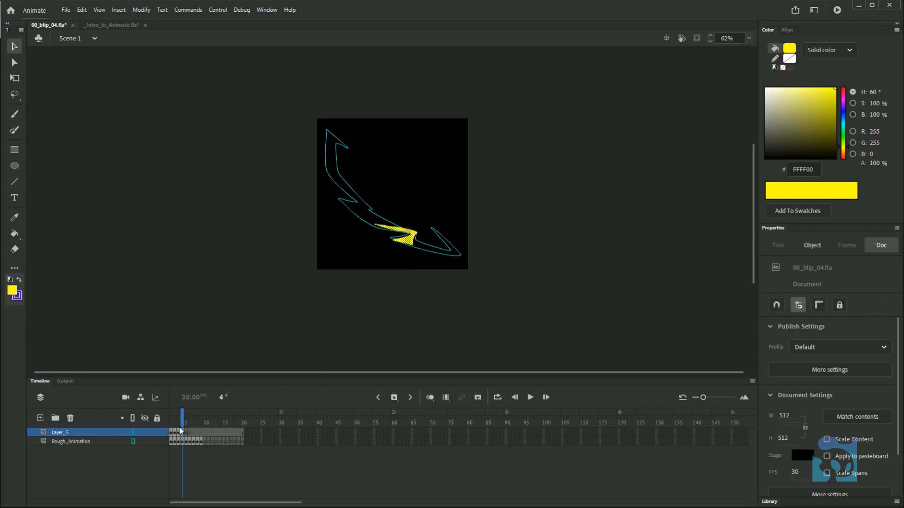
key("ctrl+shift+v")
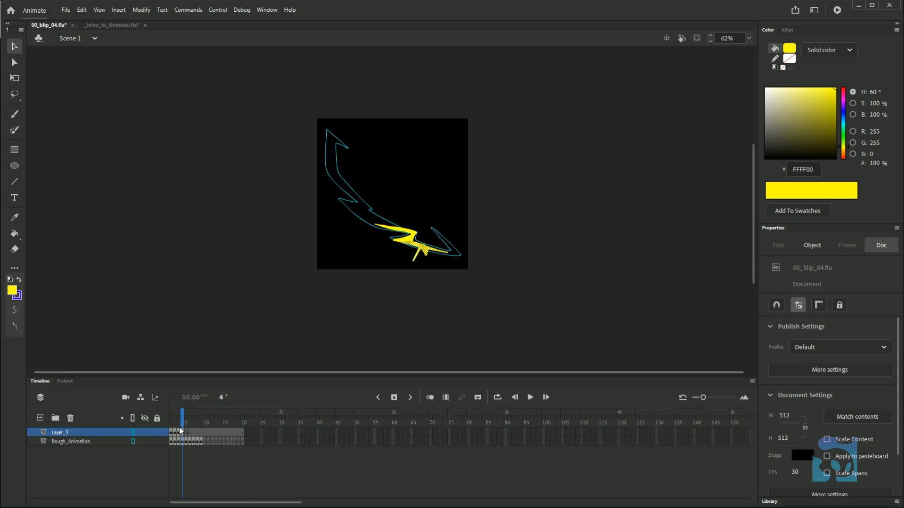
key("ctrl+v")
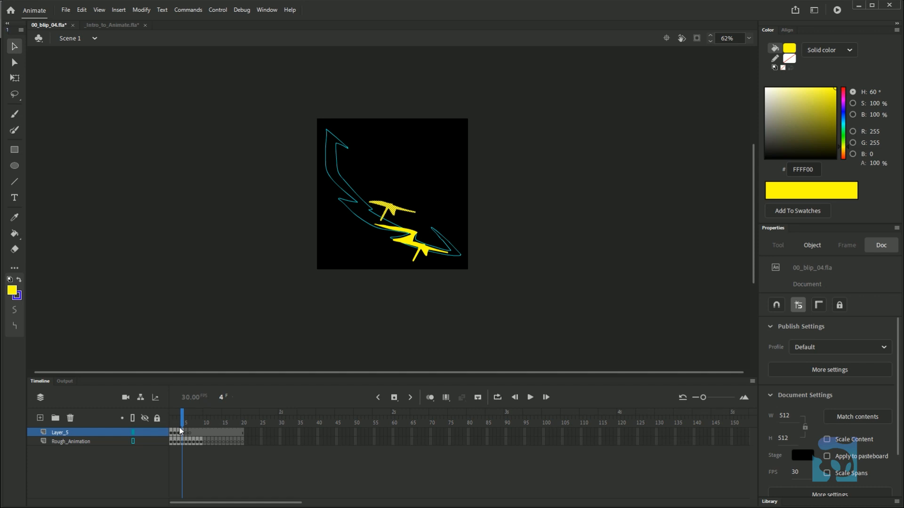
key("Delete")
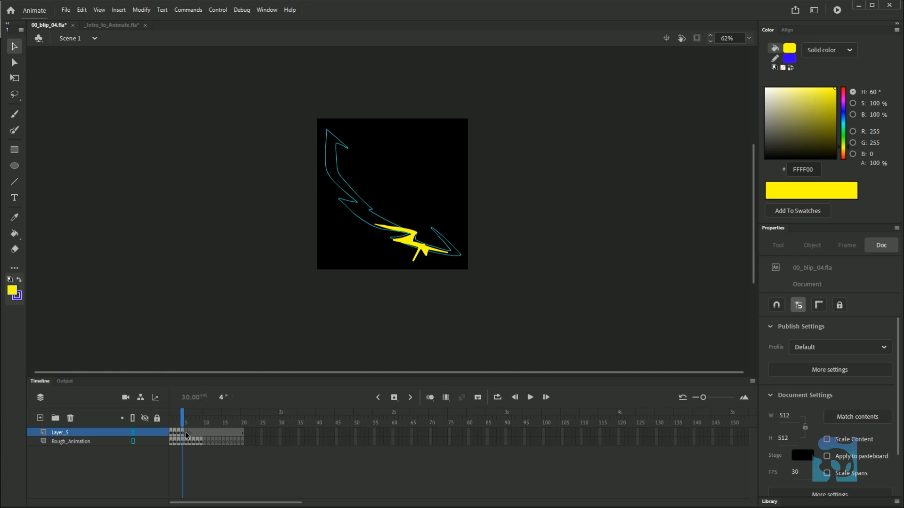
- On frame 5, turn on onion skinning and paint a yellow streak with two short spikes below the outline's lower tip
left_click(186, 433)
key("b")
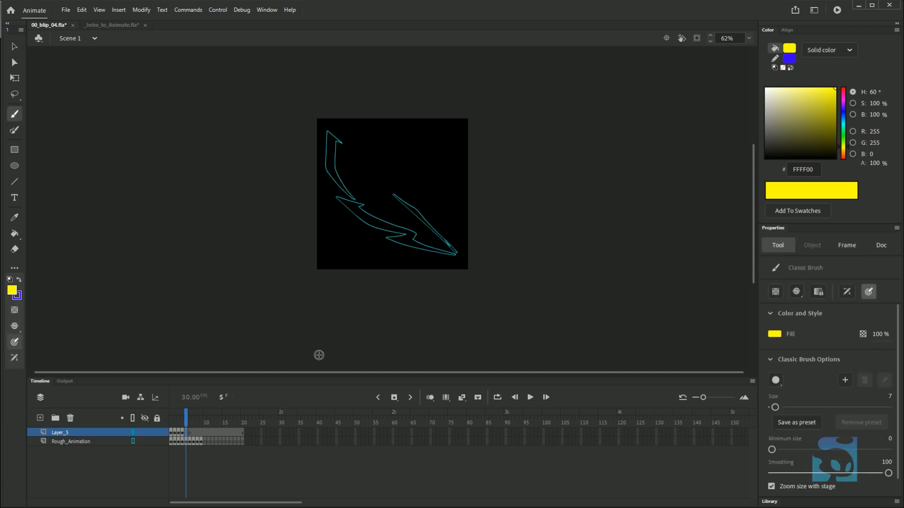
left_click(429, 398)
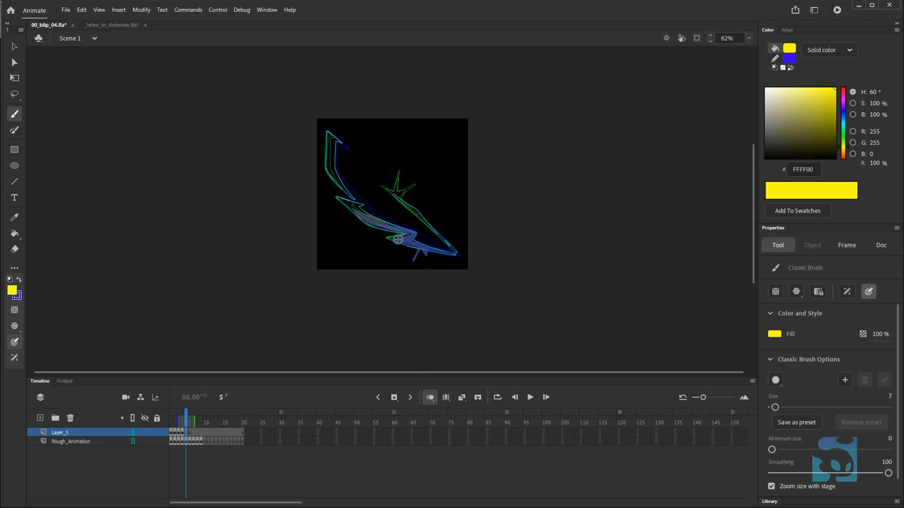
mouse_move(395, 241)
left_mouse_down()
mouse_move(448, 255)
mouse_move(411, 264)
mouse_move(428, 259)
left_mouse_up()
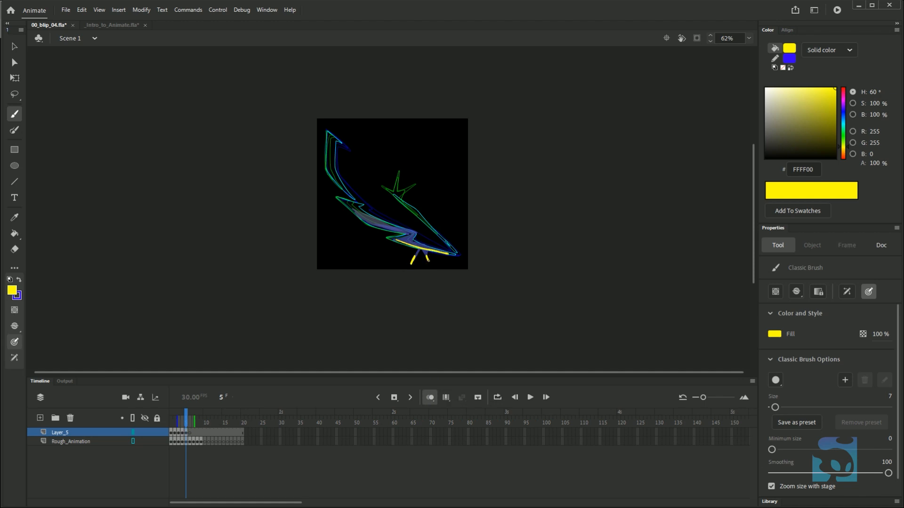
- Delete the left spike beneath the streak on frame 5 and thicken the streak with more yellow brush strokes
key("v")
left_click(413, 259)
key("Delete")
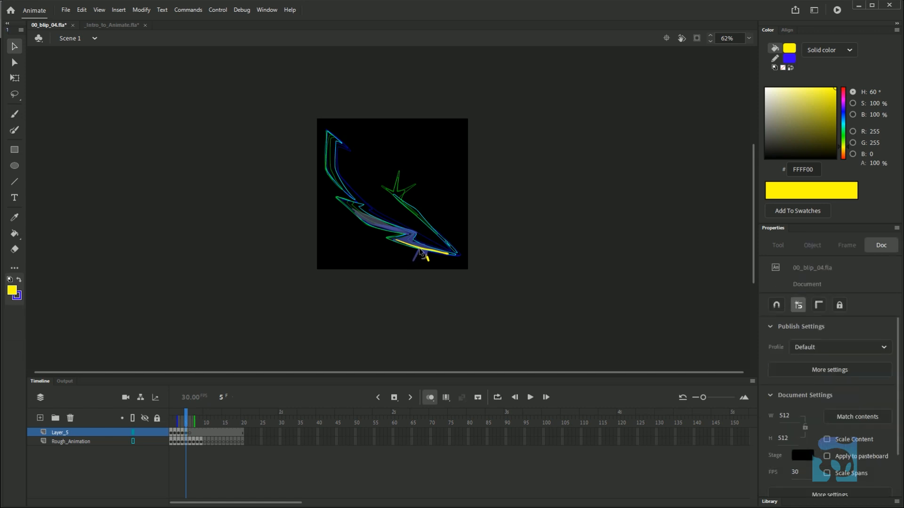
key("b")
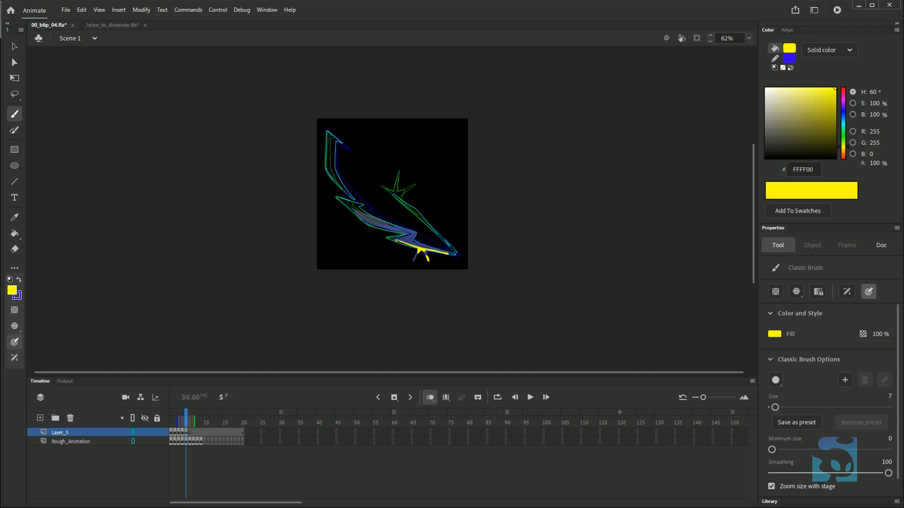
mouse_move(397, 239)
left_mouse_down()
mouse_move(420, 246)
mouse_move(405, 242)
left_mouse_up()
- Turn off onion skinning and step through the keyframes of Layer_5 and Rough_Animation to compare the drawings
left_click(427, 397)
mouse_move(187, 419)
left_mouse_down()
mouse_move(175, 419)
mouse_move(199, 419)
mouse_move(172, 419)
mouse_move(194, 419)
mouse_move(184, 422)
left_mouse_up()
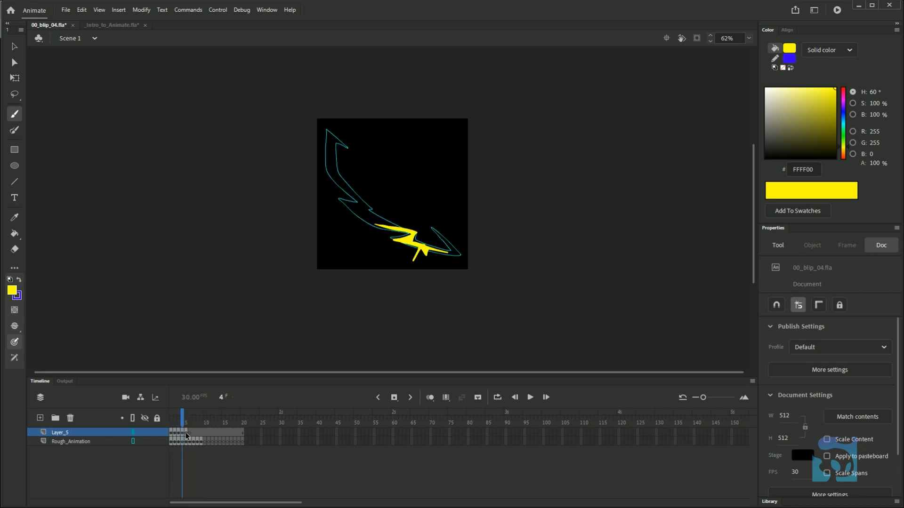
left_click(186, 432)
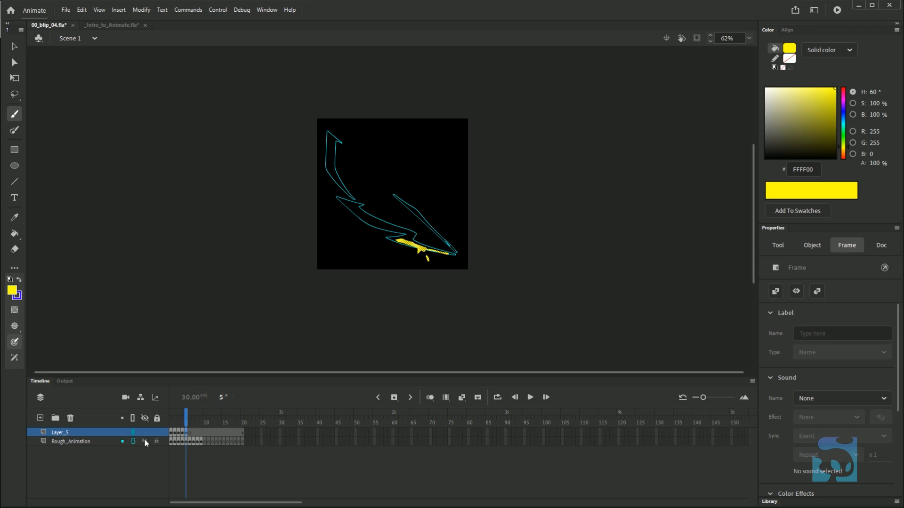
left_click(187, 441)
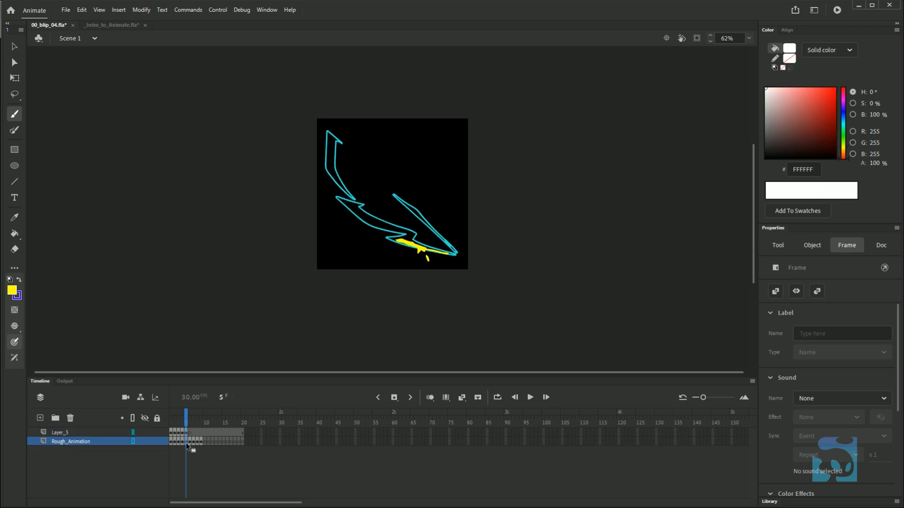
left_click(193, 443)
left_click(201, 442)
left_click(182, 443)
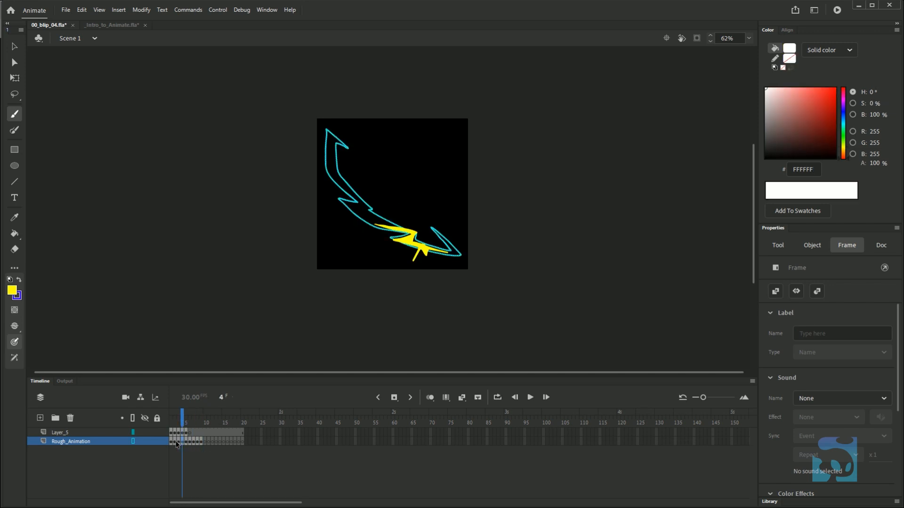
- Examine the Rough_Animation drawings up to frame 10 and the yellow Layer_5 drawings between frames 2 and 5
left_click(175, 442)
left_click(190, 443)
left_click(197, 442)
left_click(204, 442)
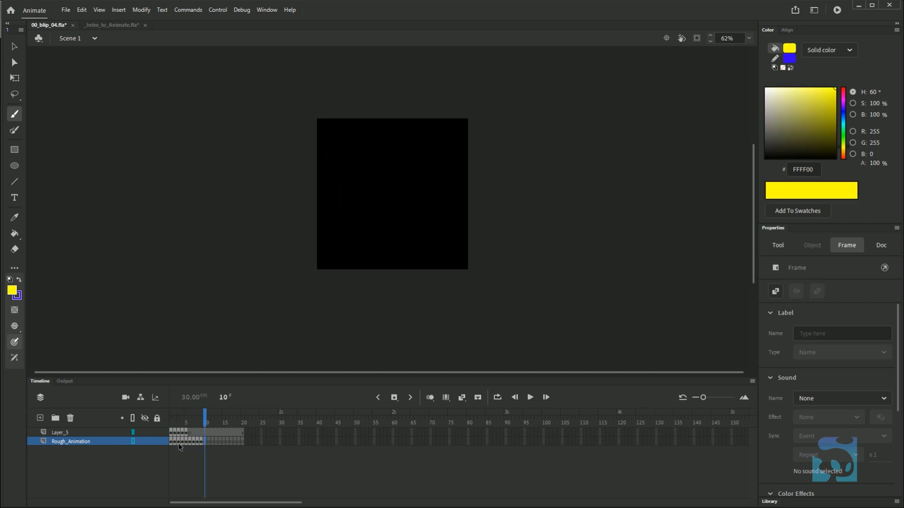
left_click(178, 441)
left_click(186, 432)
left_click(182, 433)
left_click(175, 433)
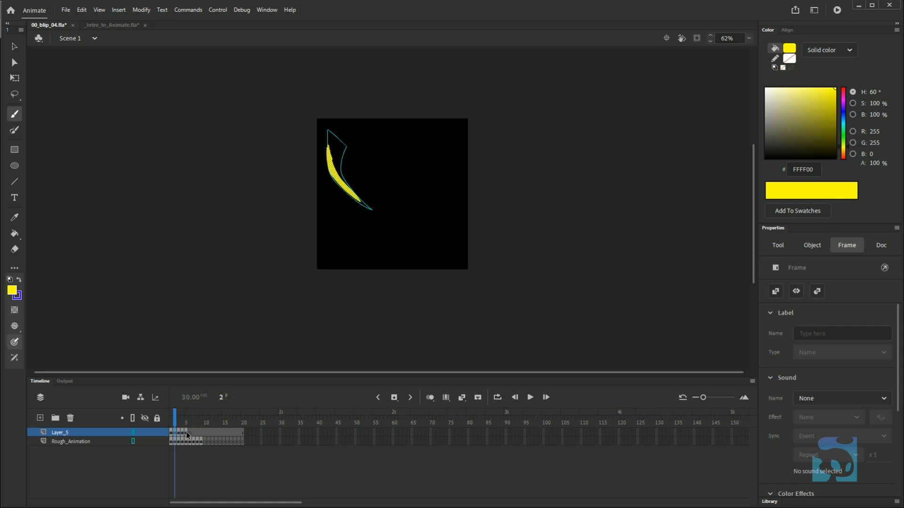
left_click(187, 433)
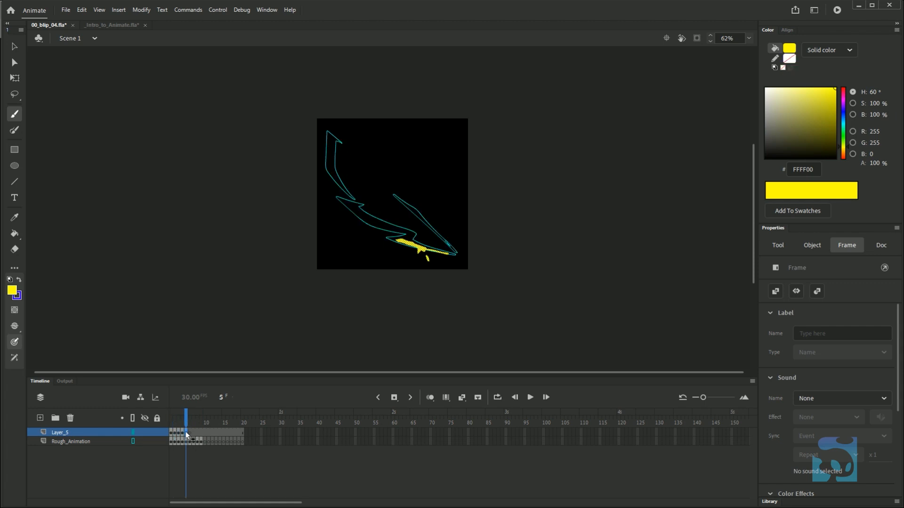
- Try extra keyframes holding the yellow streak on Layer_5 at frames 16, 12 and 8
left_click_drag(187, 434, 227, 441)
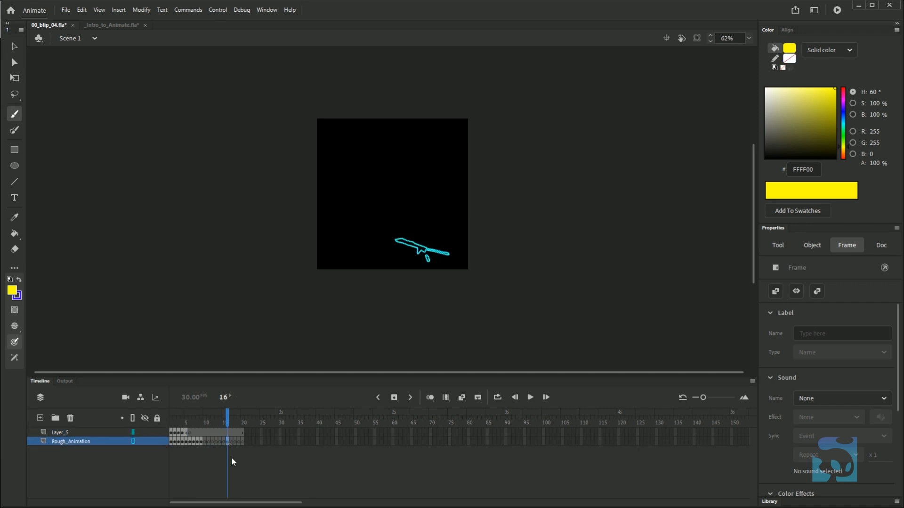
left_click(227, 433)
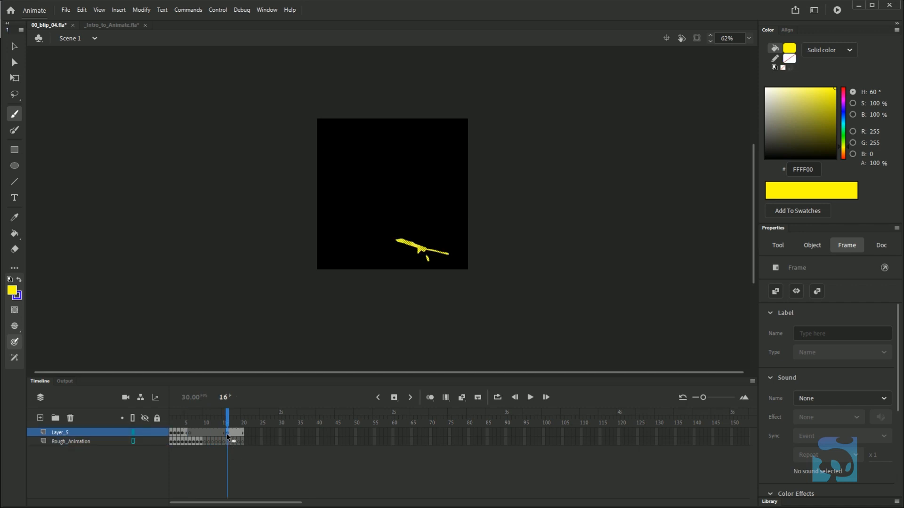
left_click_drag(229, 435, 212, 433)
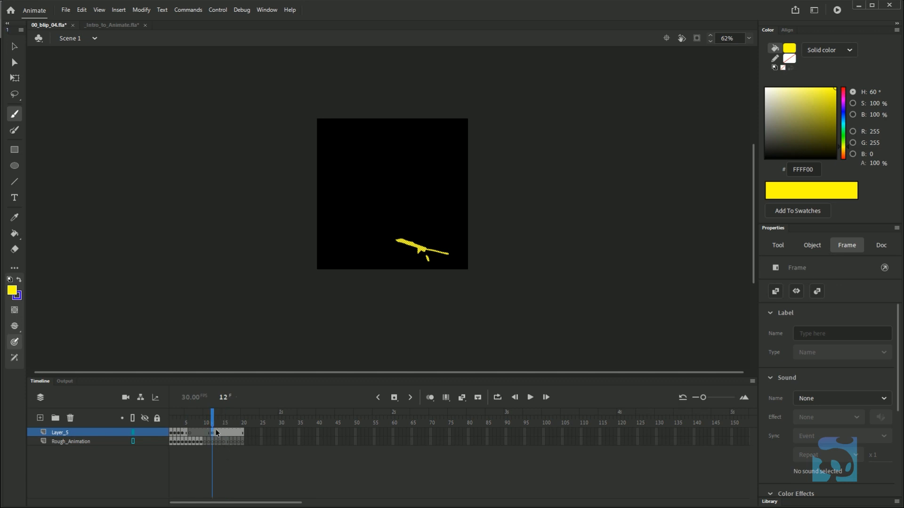
left_click(216, 442)
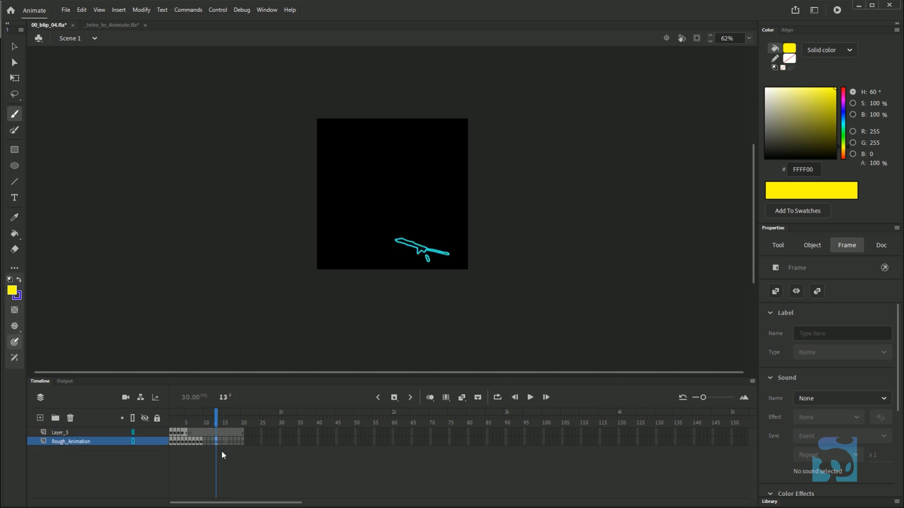
left_click(202, 432)
left_click(209, 441)
left_click(196, 433)
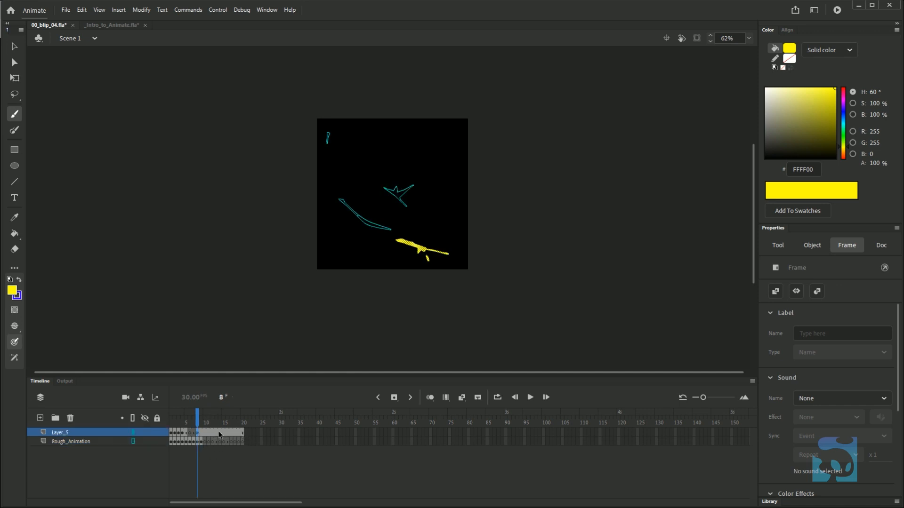
- Add a new layer above Layer_5, and play and scrub the animation between frames 1 and 20
left_click_drag(198, 420, 264, 415)
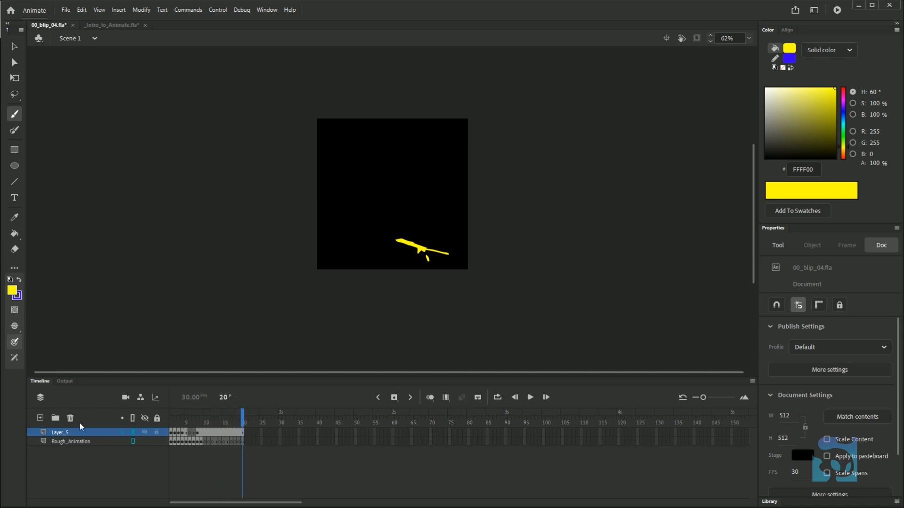
left_click(40, 419)
left_click_drag(243, 417, 171, 422)
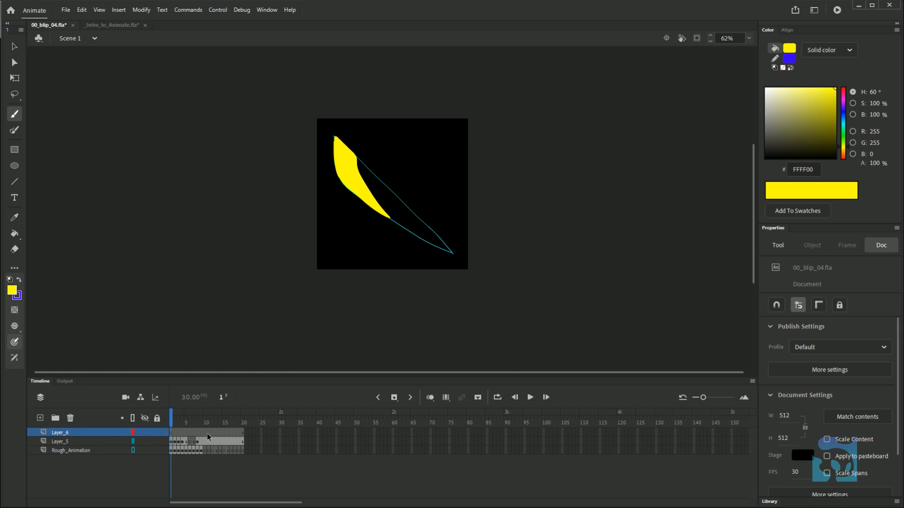
key("Return")
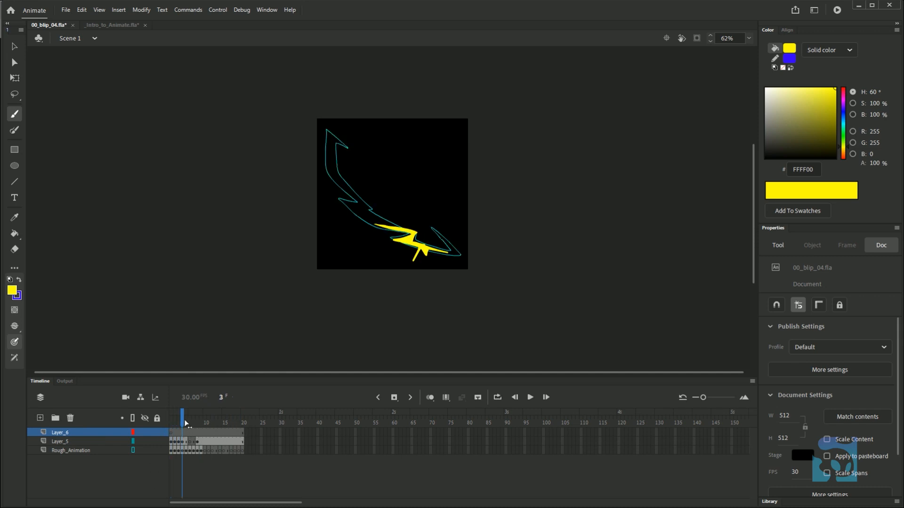
left_click_drag(172, 422, 244, 436)
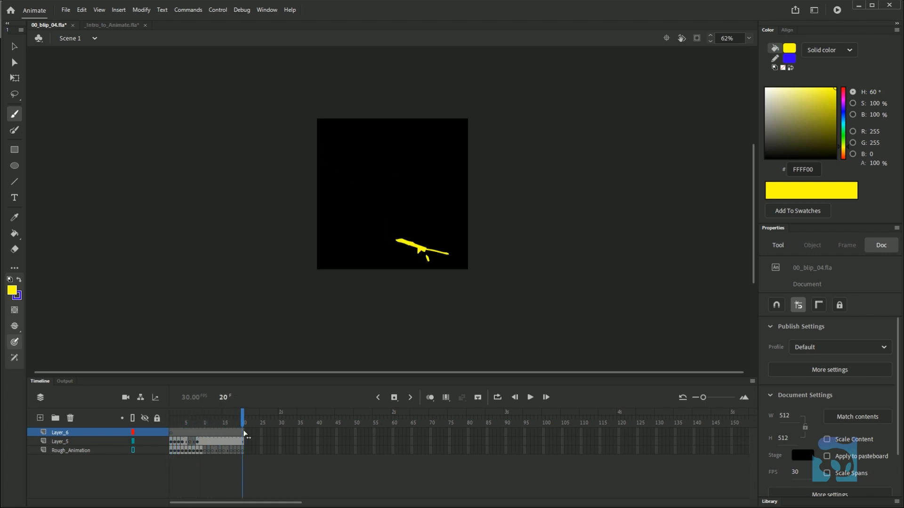
- Paint and fill a yellow wedge near the stage's upper-right corner on Layer_6, and delete it from frame 1
left_click(213, 433)
mouse_move(410, 155)
left_mouse_down()
mouse_move(436, 168)
mouse_move(409, 157)
left_mouse_up()
key("k")
left_click(425, 147)
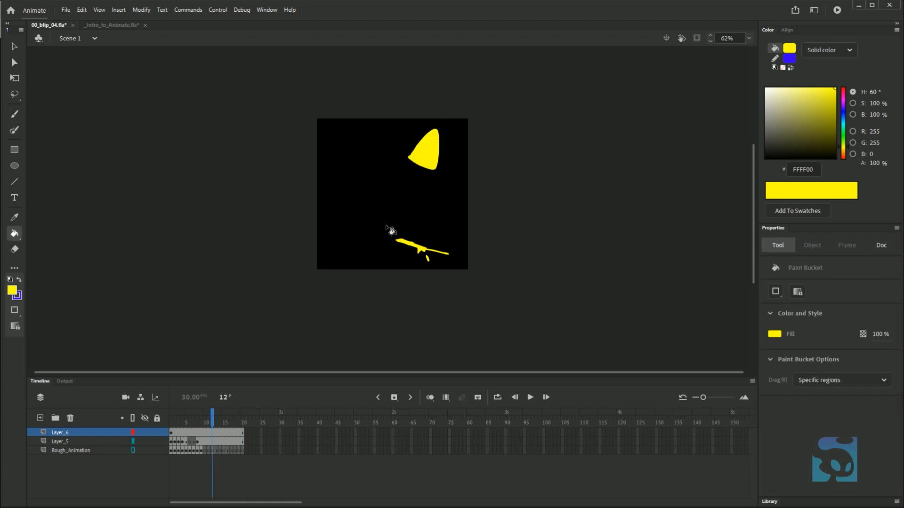
mouse_move(212, 418)
left_mouse_down()
mouse_move(172, 418)
mouse_move(249, 426)
mouse_move(170, 424)
mouse_move(247, 421)
mouse_move(196, 424)
mouse_move(235, 424)
mouse_move(145, 453)
left_mouse_up()
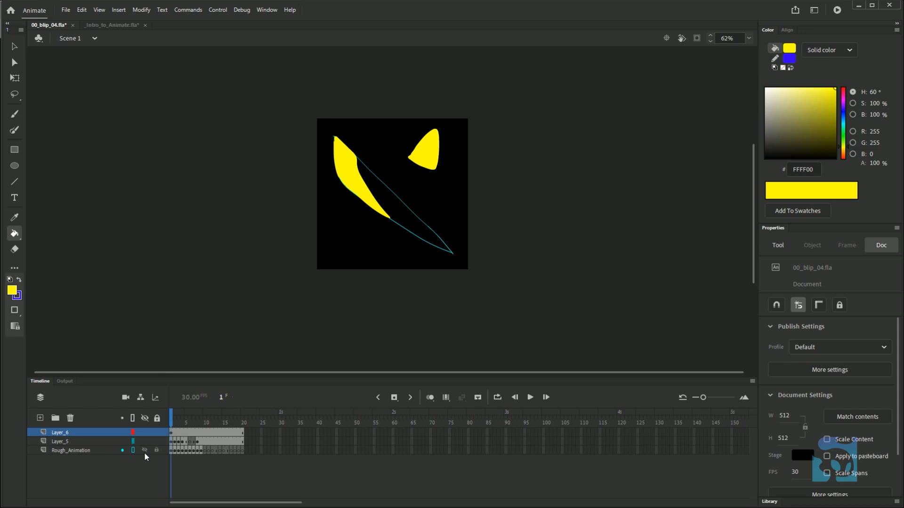
left_click(171, 432)
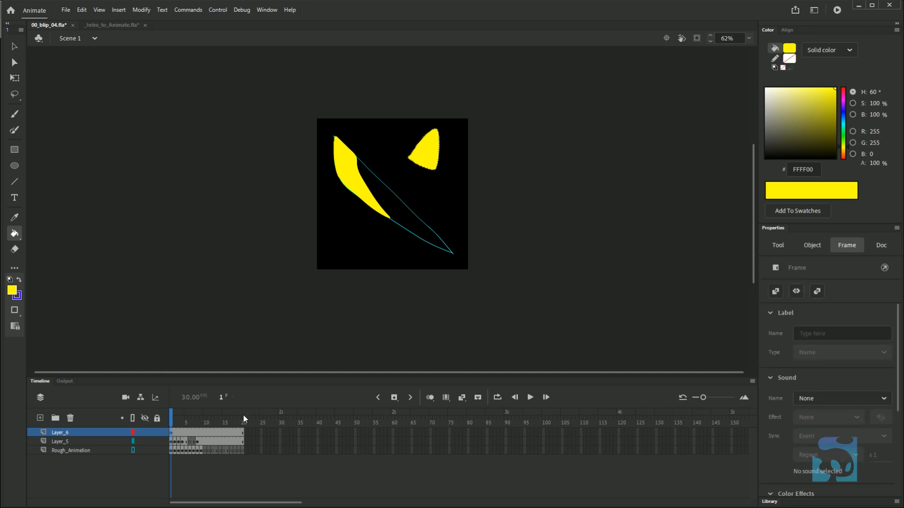
key("Delete")
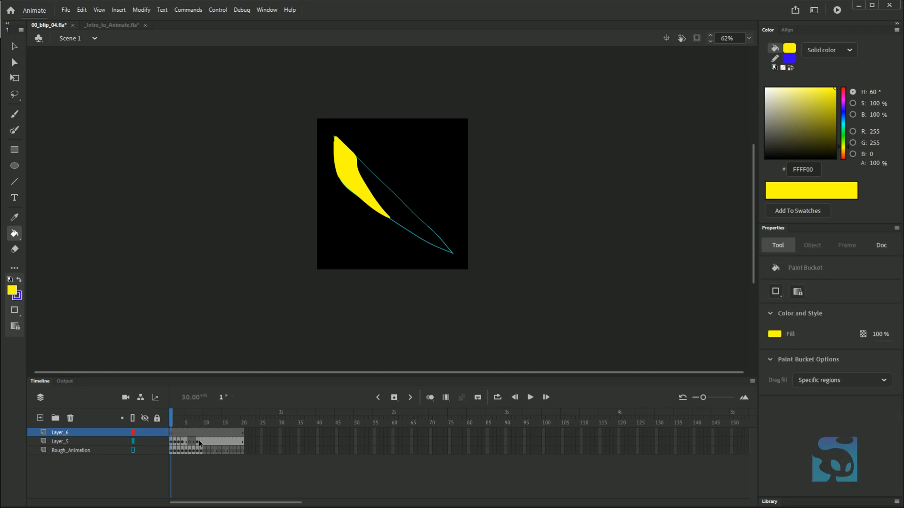
- Insert a keyframe on Layer_5 at frame 9, delete its yellow streak, and step forward to frame 14
left_click(200, 442)
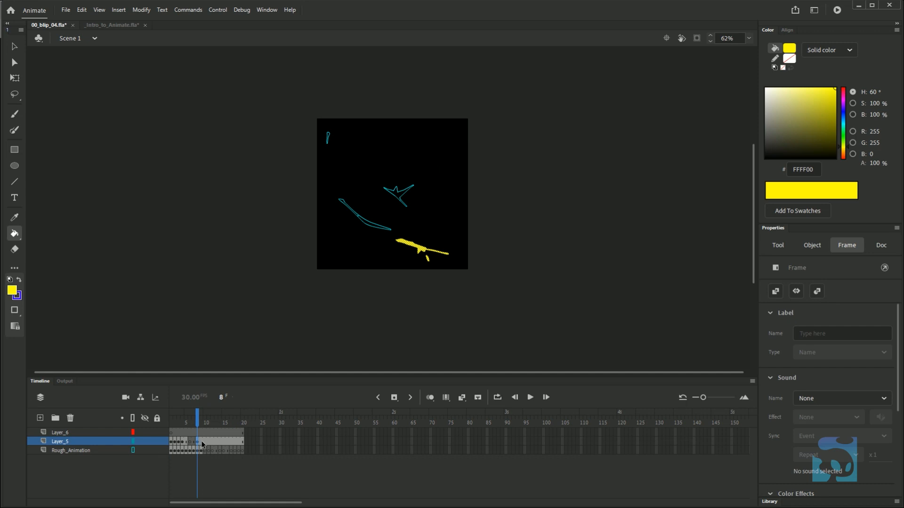
left_click(201, 442)
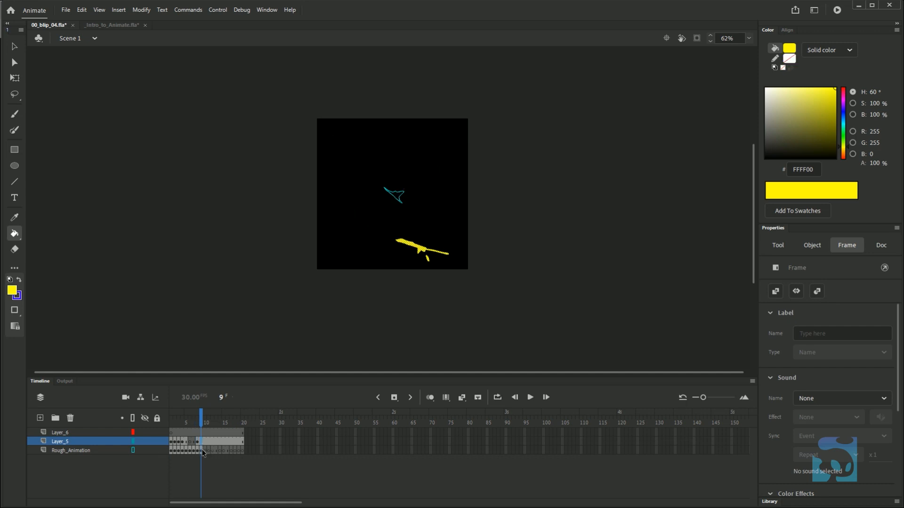
key("Delete")
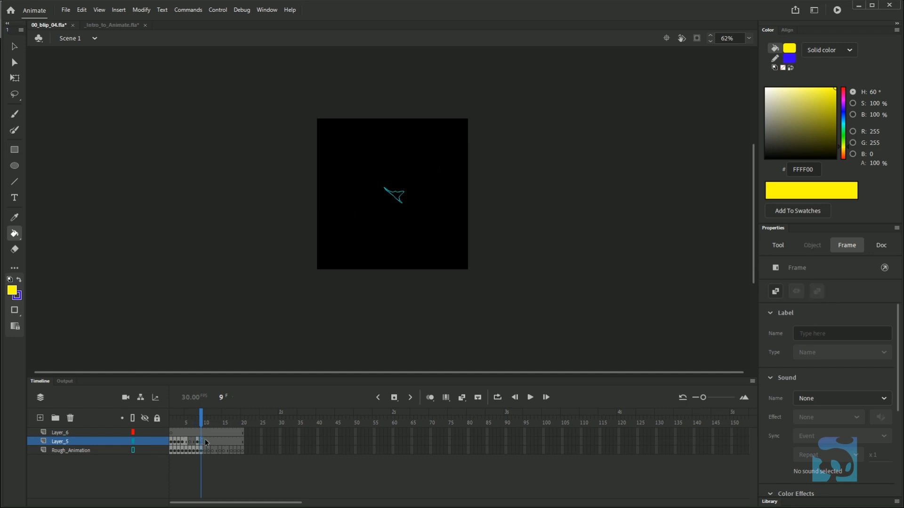
key("period")
key("period")
key("period")
key("period")
key("period")
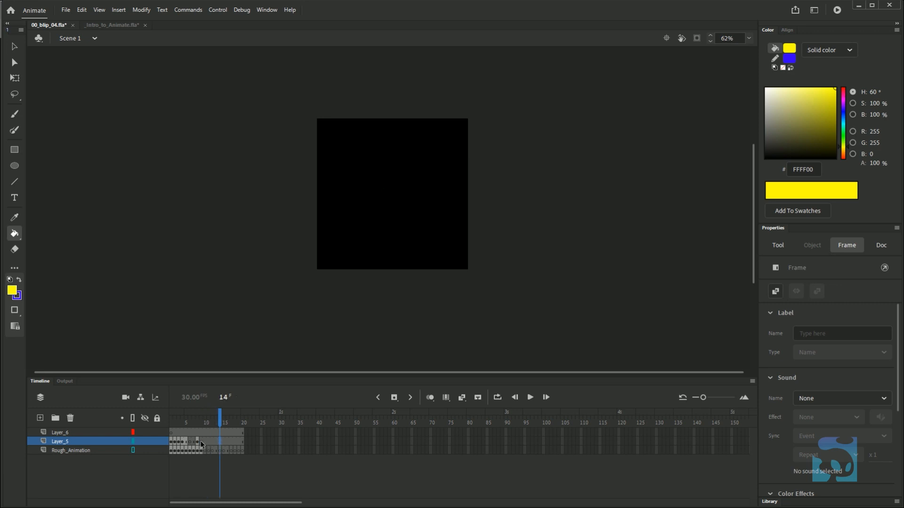
- Insert a keyframe holding the yellow streak on Layer_5 at frame 7, and step through the surrounding frames
left_click(197, 445)
key("comma")
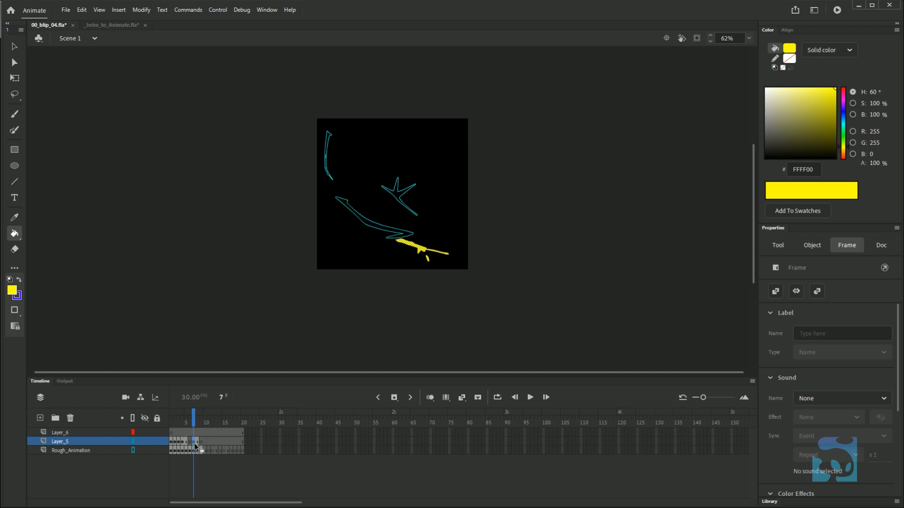
key("period")
key("period")
key("period")
key("period")
key("period")
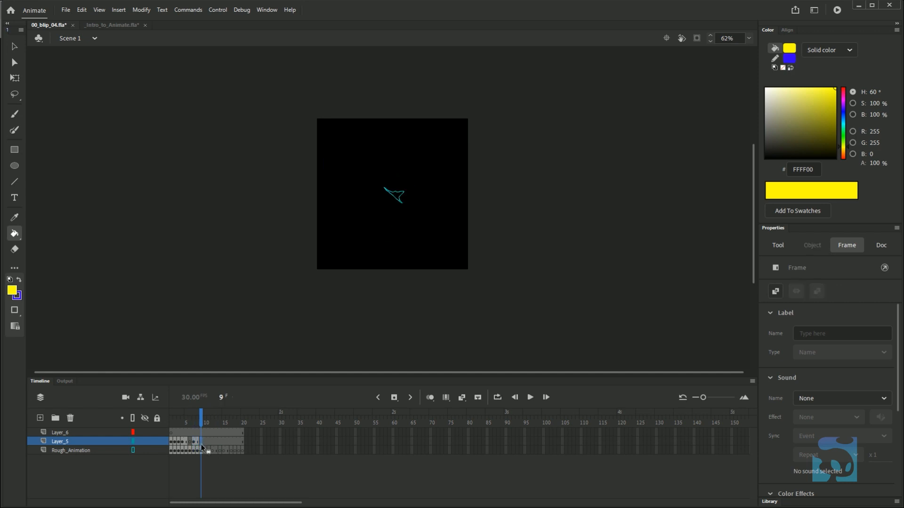
left_click(197, 422)
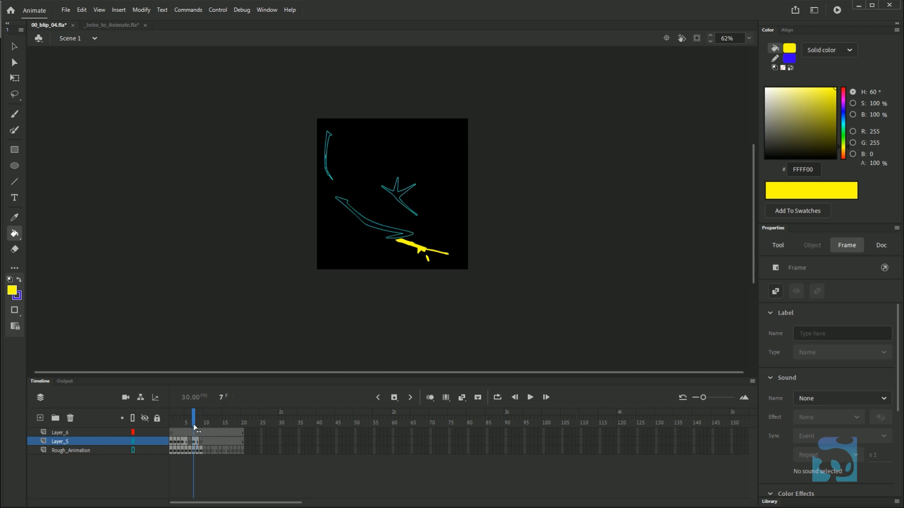
left_click_drag(197, 426, 182, 426)
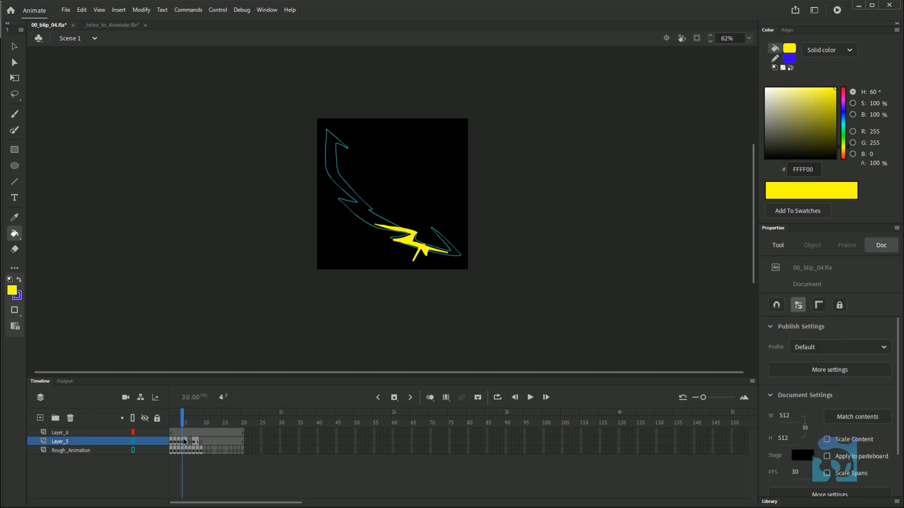
- Clear the Layer_5 keyframes at frames 5 and 8, and scrub to frame 11
left_click(186, 442)
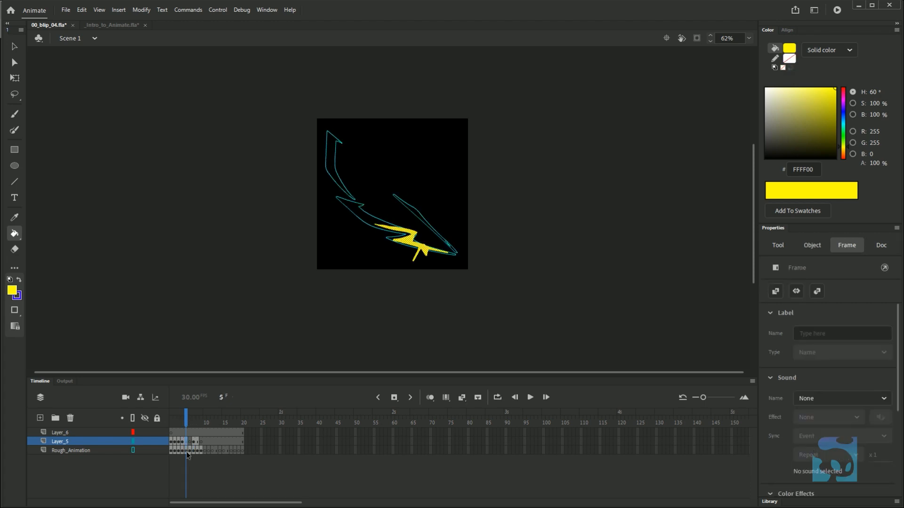
left_click(198, 442)
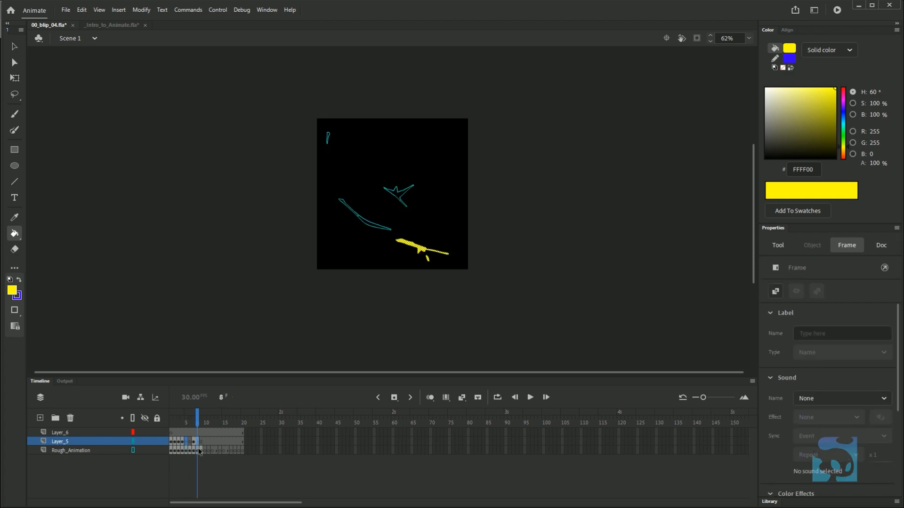
left_click(207, 414)
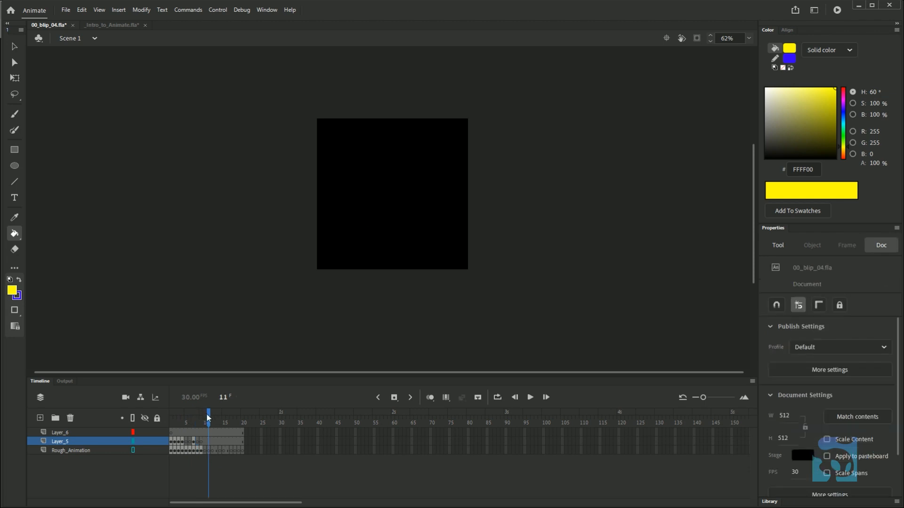
- Examine the blank keyframes on Rough_Animation between frames 11 and 16
left_click(218, 450)
left_click(228, 450)
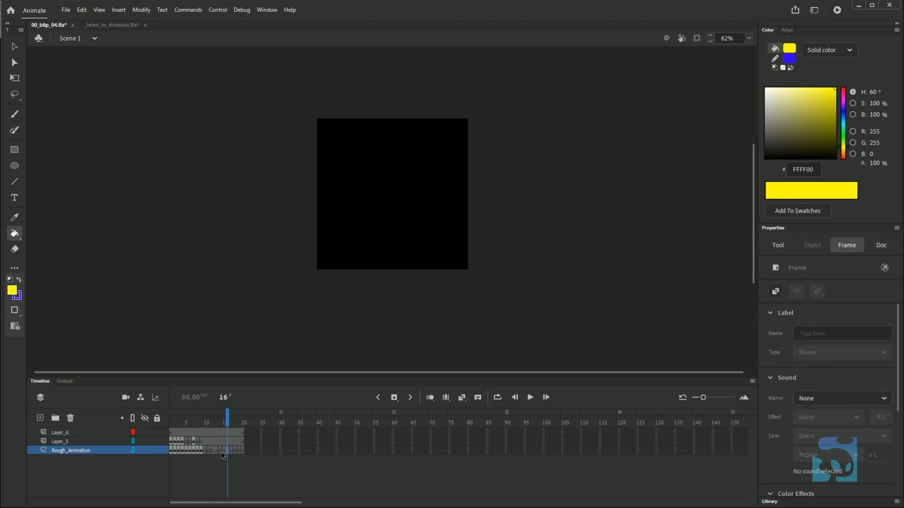
key("comma")
left_click(215, 450)
left_click(218, 453)
left_click(226, 454)
mouse_move(228, 414)
left_mouse_down()
mouse_move(204, 414)
mouse_move(216, 414)
left_mouse_up()
left_click(213, 467)
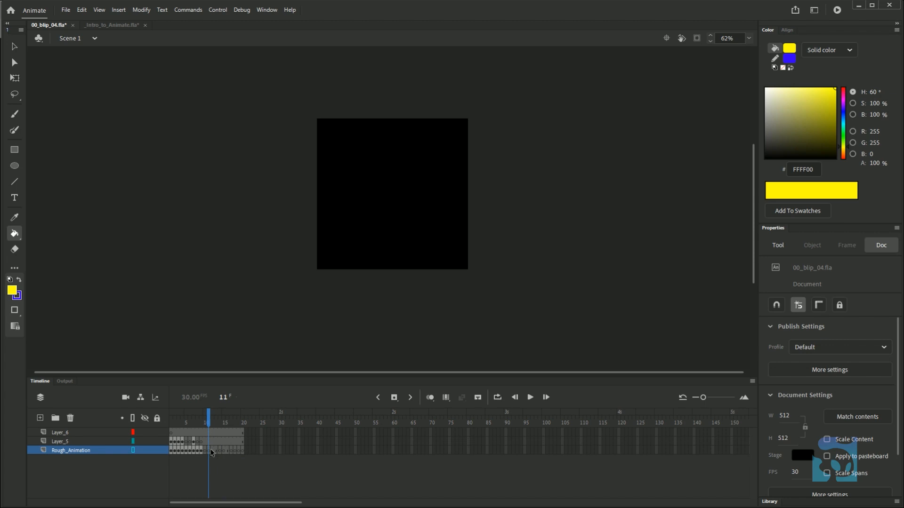
left_click(209, 451)
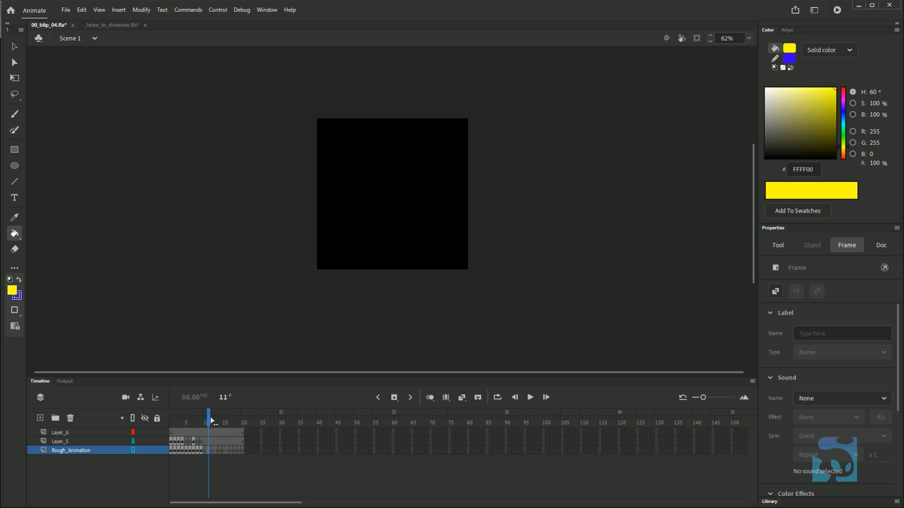
mouse_move(207, 420)
left_mouse_down()
mouse_move(228, 421)
mouse_move(216, 421)
left_mouse_up()
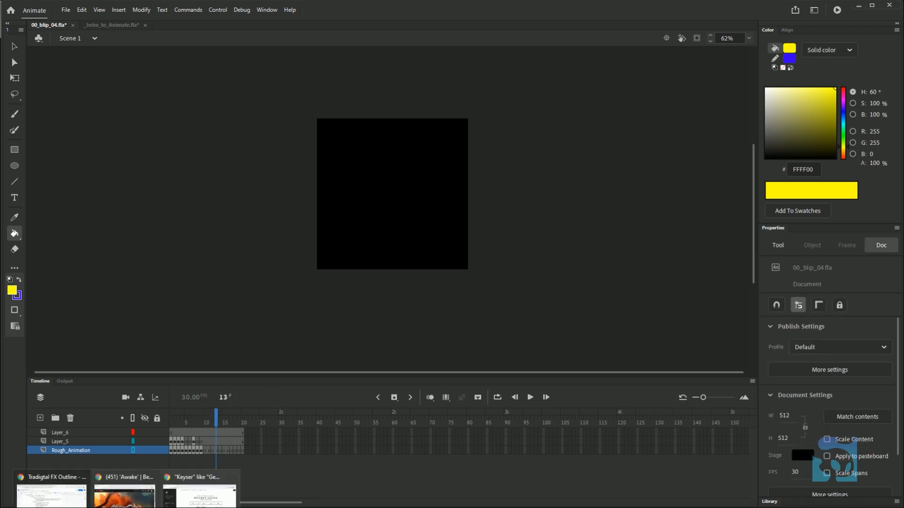
- Switch to the browser to view the Flash Professional Hotkey Guide on keyserhouse.com, and return to Animate
left_click(203, 492)
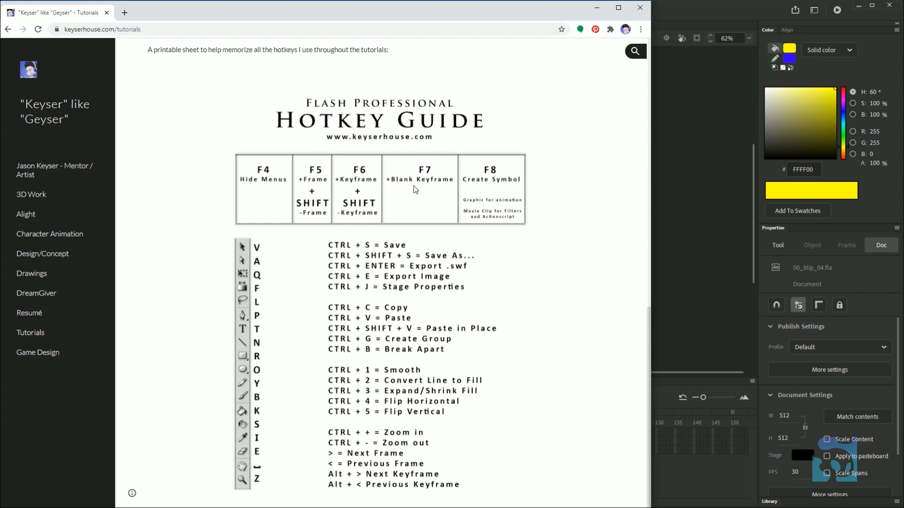
left_click(694, 12)
mouse_move(216, 417)
left_mouse_down()
mouse_move(204, 418)
mouse_move(217, 420)
left_mouse_up()
- Move the blank keyframe at frame 13 of Rough_Animation to frame 12 on Layer_6, and on to frame 18 of Layer_5
left_click(211, 451)
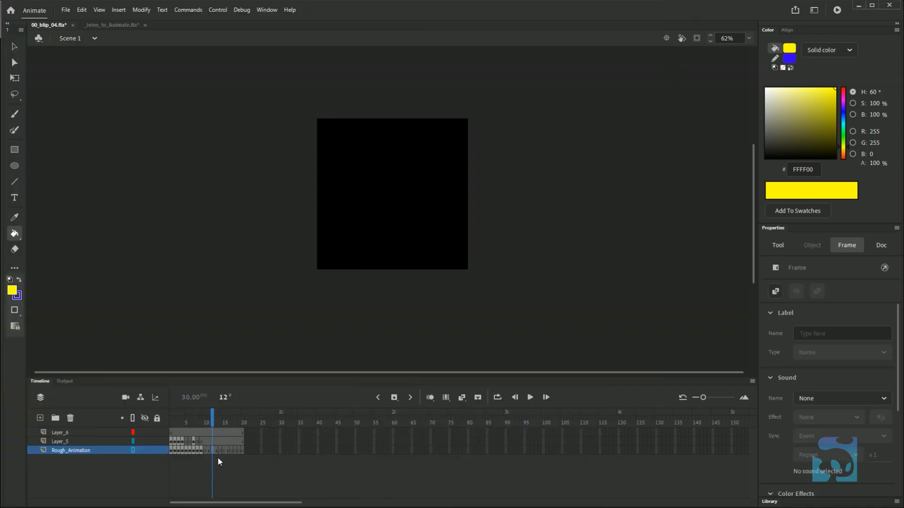
left_click(221, 453)
left_click_drag(220, 454, 241, 455)
left_click(216, 451)
left_click_drag(217, 451, 211, 432)
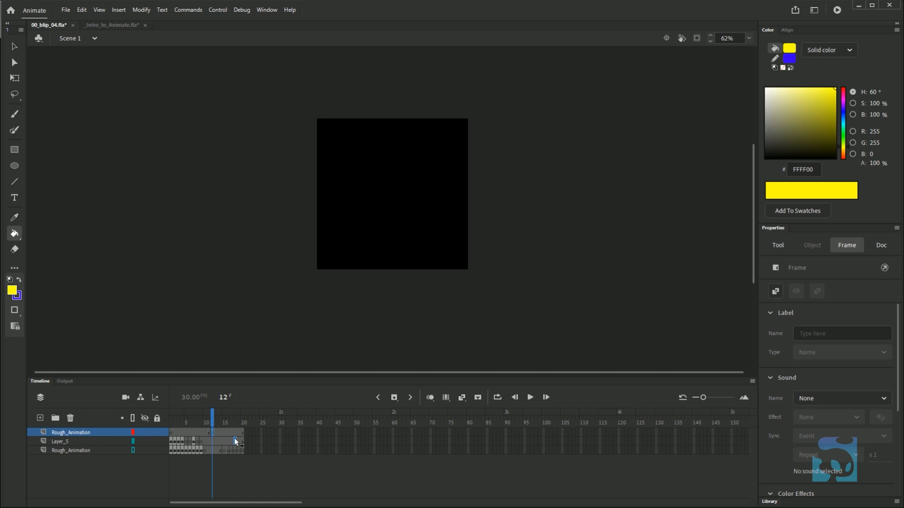
left_click(234, 441)
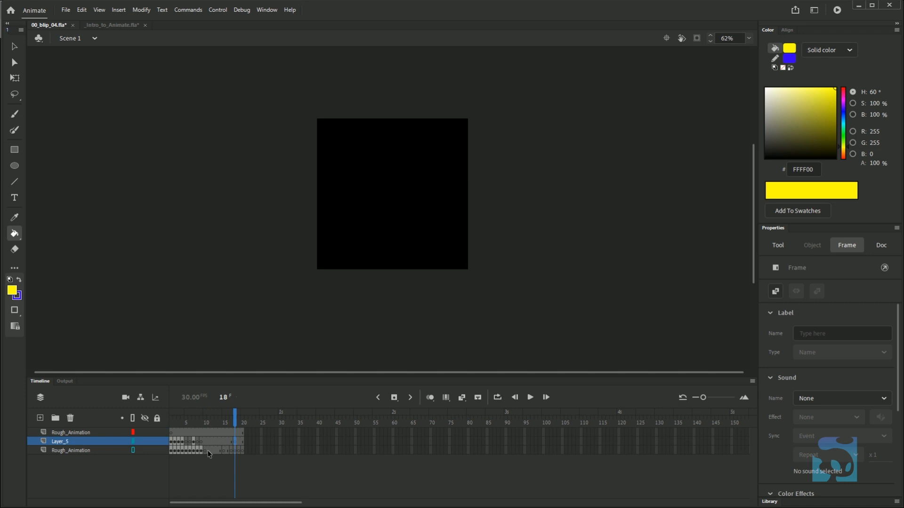
- Clear the keyframes between frames 11 and 20 across all three layers
left_click_drag(210, 453, 243, 454)
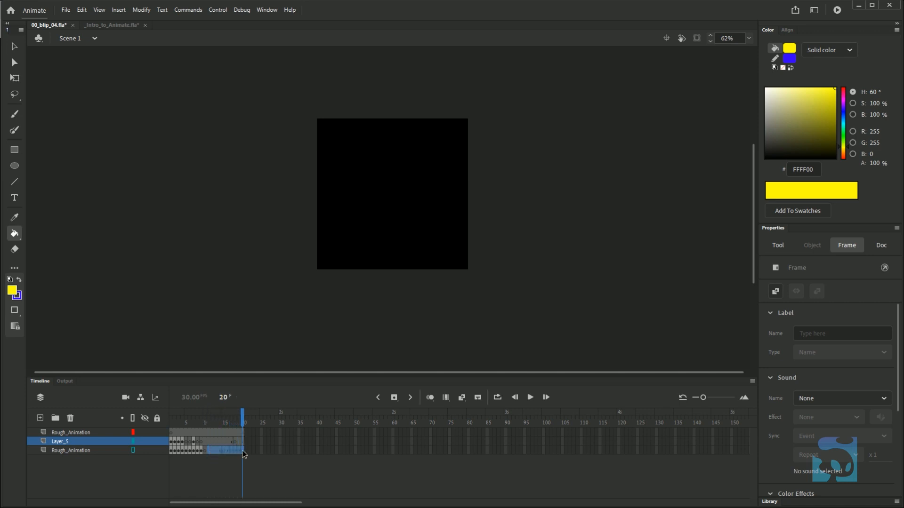
left_click(220, 433)
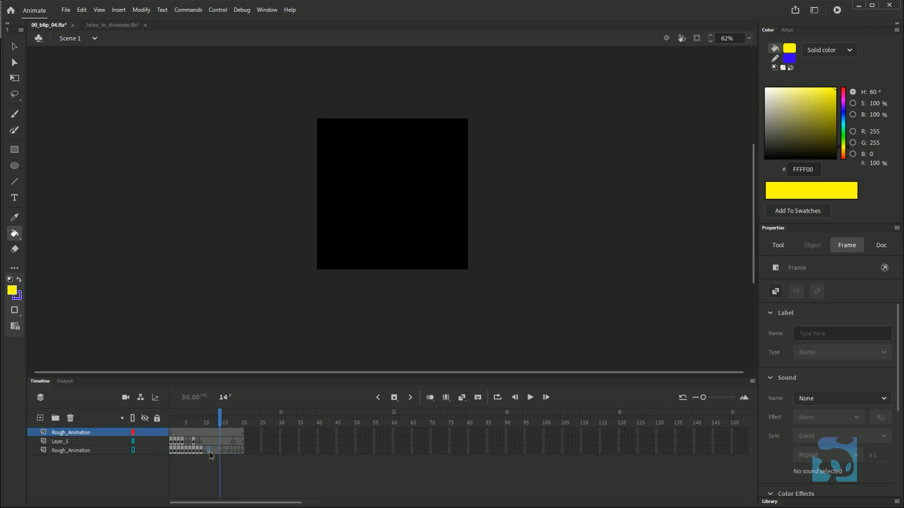
left_click_drag(209, 452, 210, 431)
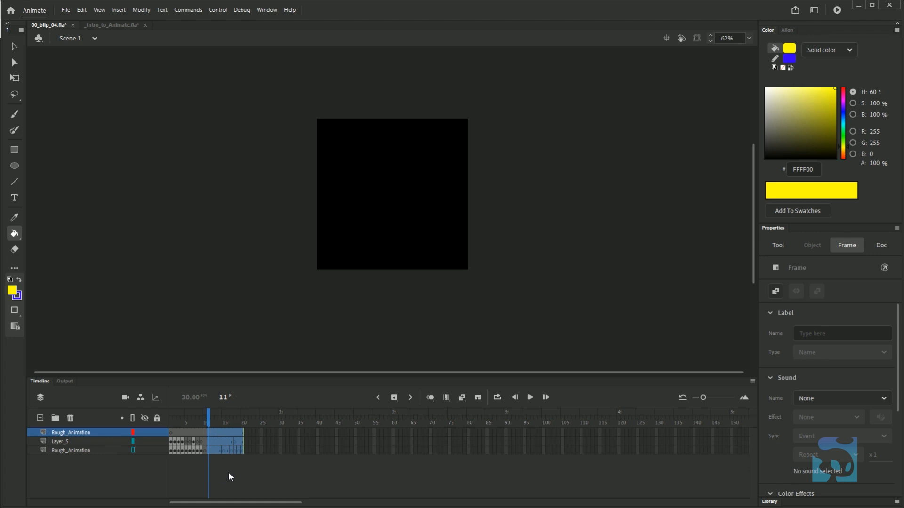
left_click(224, 460)
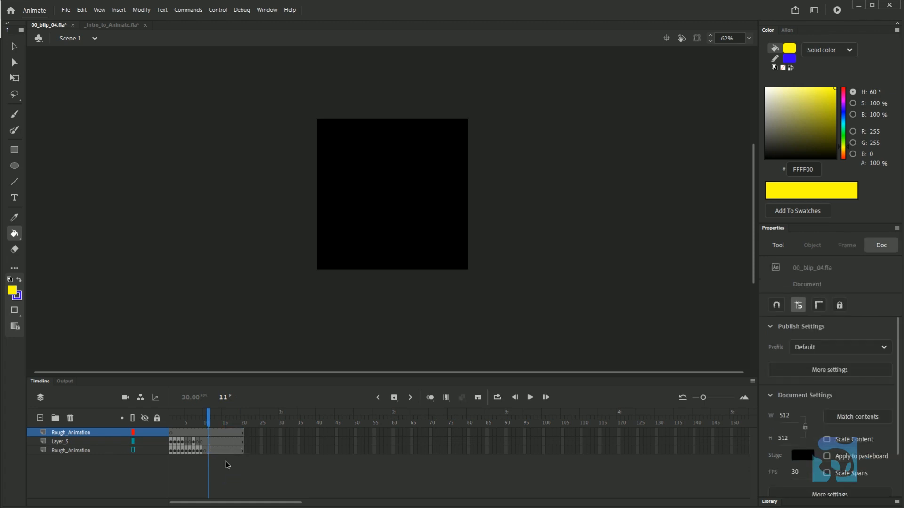
- Insert additional frames on Layer_5 from frame 13 onward, extending its span to about frame 42
left_click(216, 442)
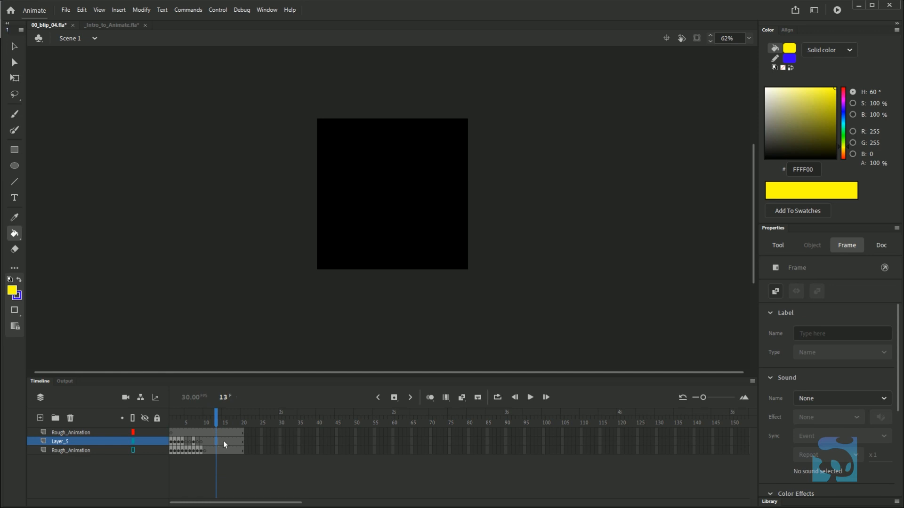
left_click_drag(223, 441, 272, 447)
key("F5")
key("F5")
key("F5")
key("F5")
key("F5")
key("F5")
left_click_drag(216, 445, 261, 438)
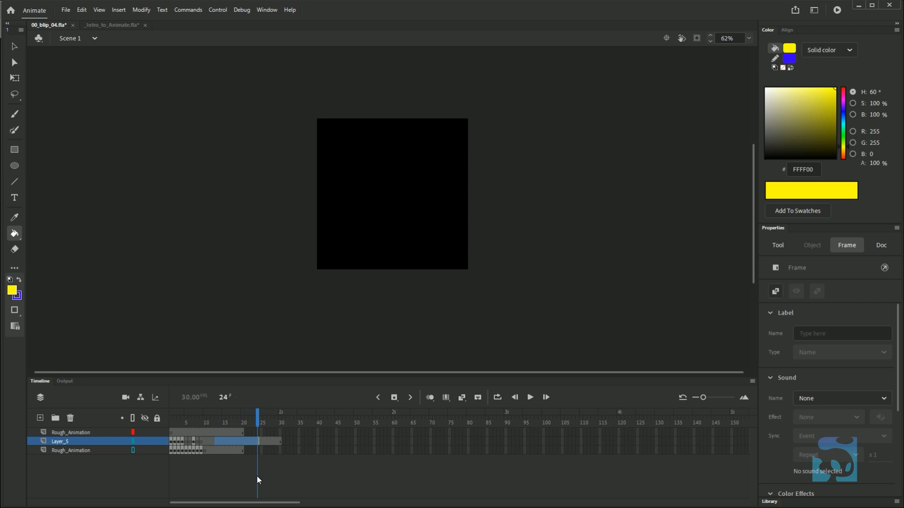
key("F5")
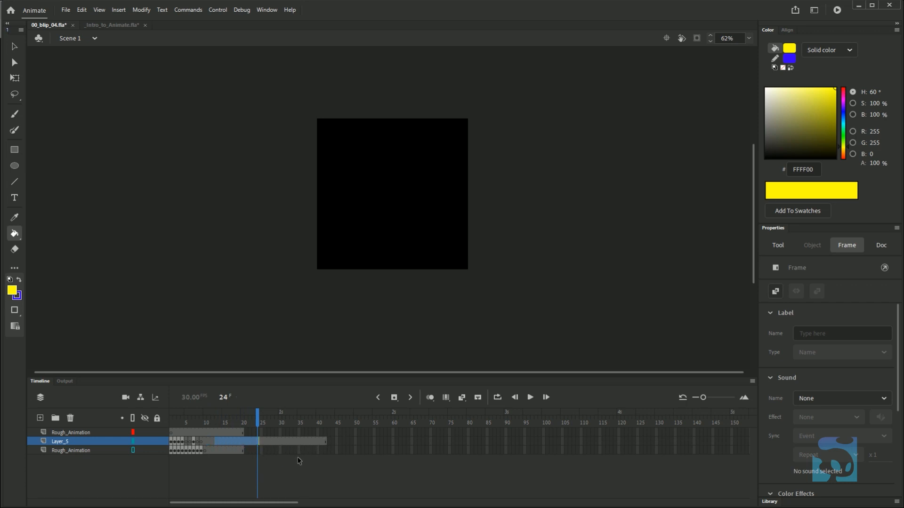
- Remove the extra frames from Layer_5 so that its span ends at frame 20
key("shift+F5")
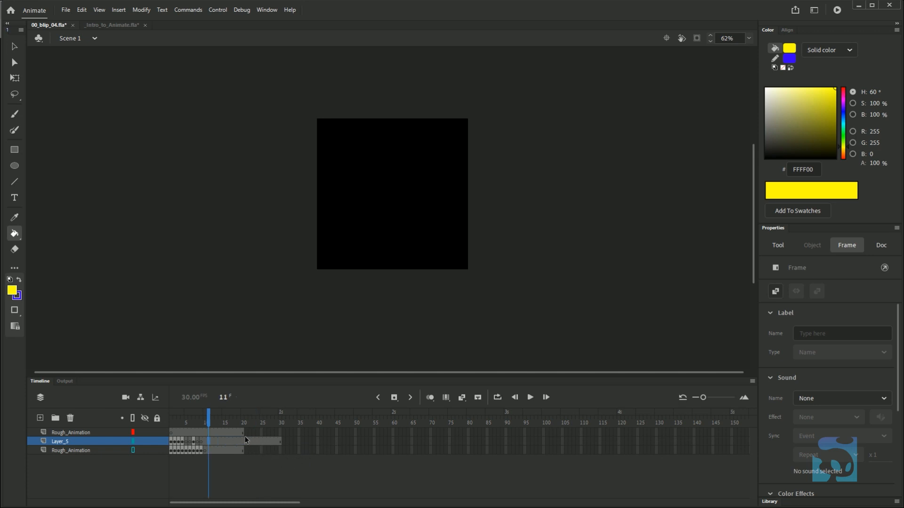
left_click_drag(279, 443, 247, 445)
key("shift+F5")
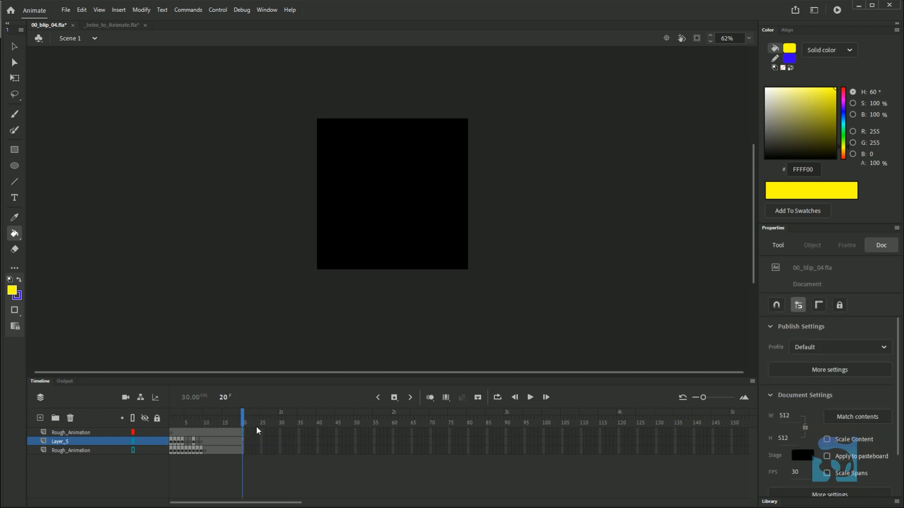
- Turn on Onion Skin and display the lower Rough_Animation layer with full fills, scrubbing between frames 5 and 7
left_click_drag(244, 419, 188, 426)
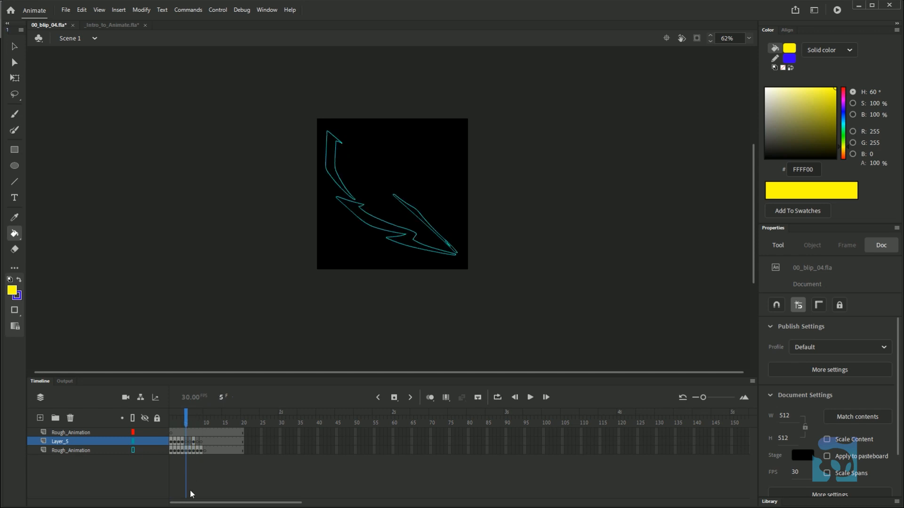
left_click(430, 399)
mouse_move(184, 419)
left_mouse_down()
mouse_move(216, 418)
mouse_move(189, 418)
left_mouse_up()
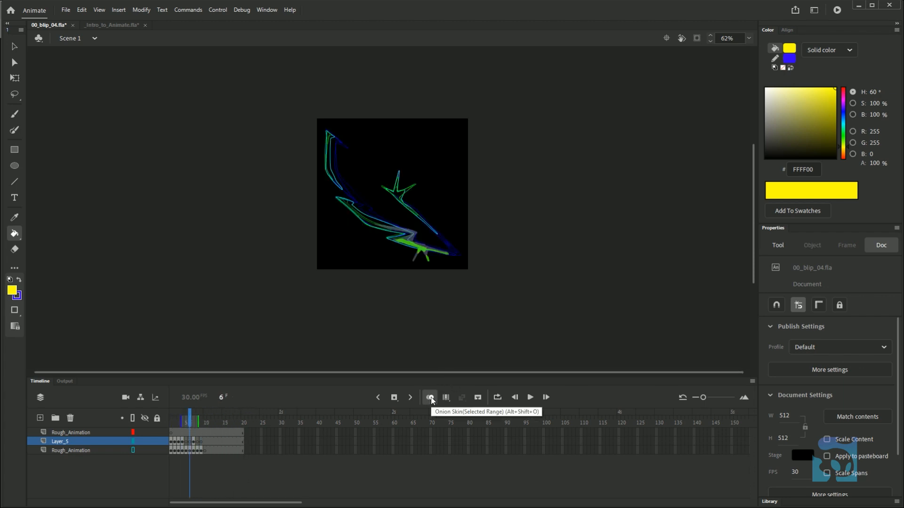
left_click(133, 450)
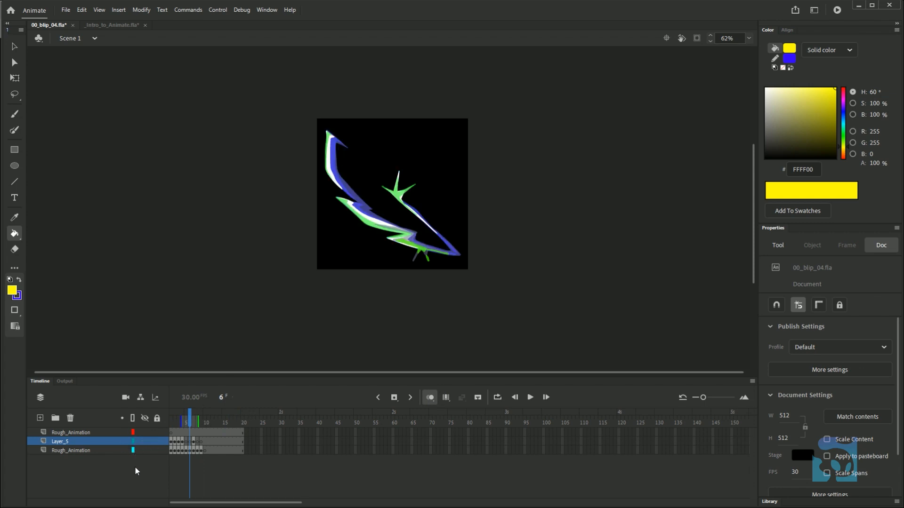
mouse_move(191, 416)
left_mouse_down()
mouse_move(205, 417)
mouse_move(184, 425)
mouse_move(196, 426)
left_mouse_up()
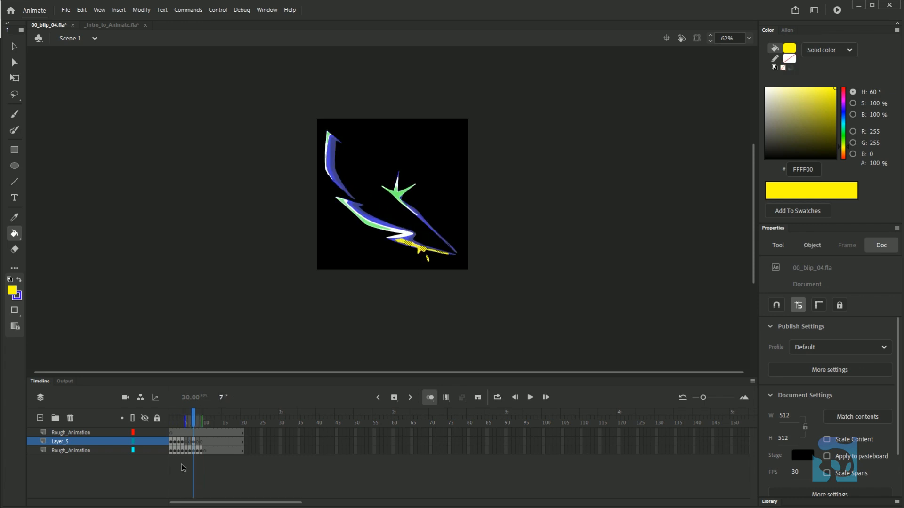
- Lock the lower Rough_Animation layer to compare the onion skins around frame 7, and unlock it
left_click(156, 450)
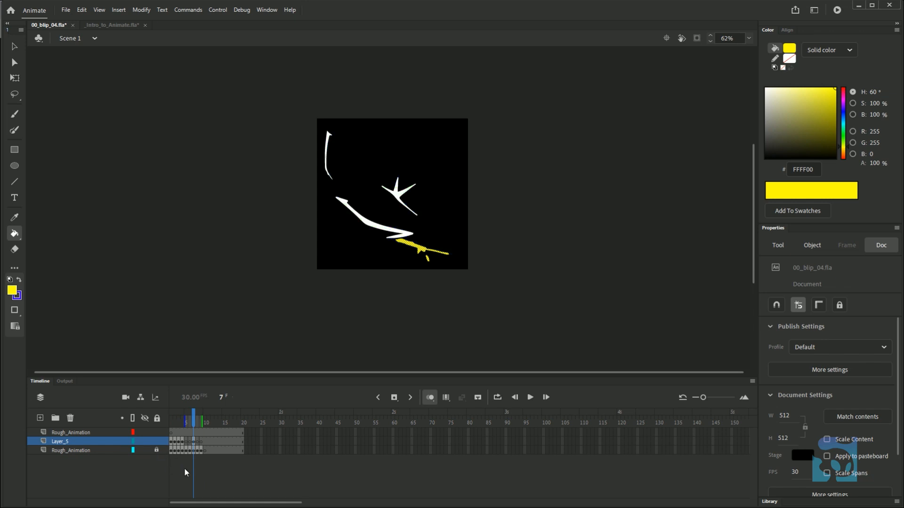
left_click(416, 281)
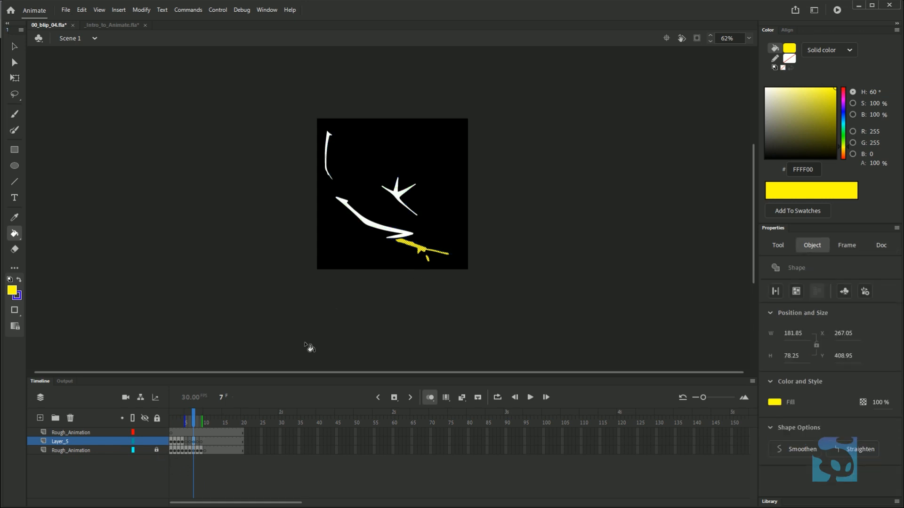
left_click(189, 416)
mouse_move(188, 416)
left_mouse_down()
mouse_move(204, 416)
mouse_move(194, 416)
left_mouse_up()
left_click(180, 455)
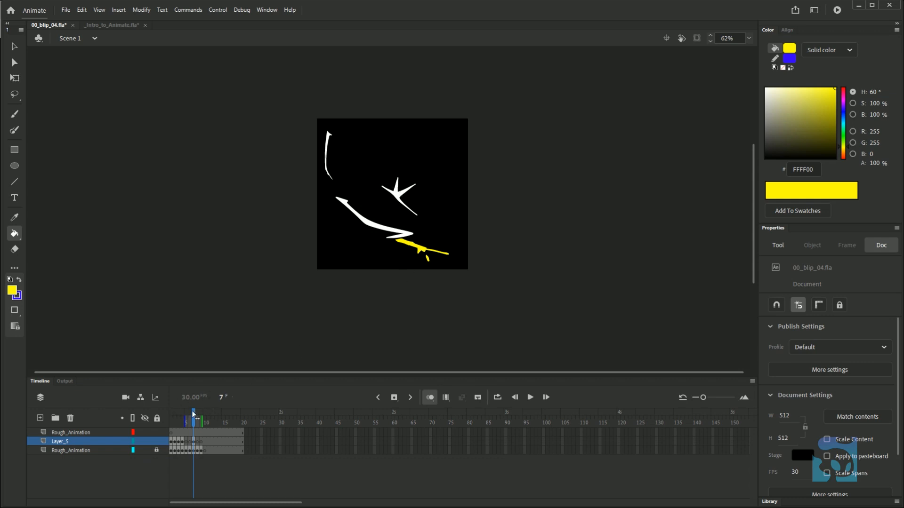
mouse_move(193, 414)
left_mouse_down()
mouse_move(176, 416)
mouse_move(200, 419)
mouse_move(184, 417)
mouse_move(193, 422)
left_mouse_up()
left_click(157, 450)
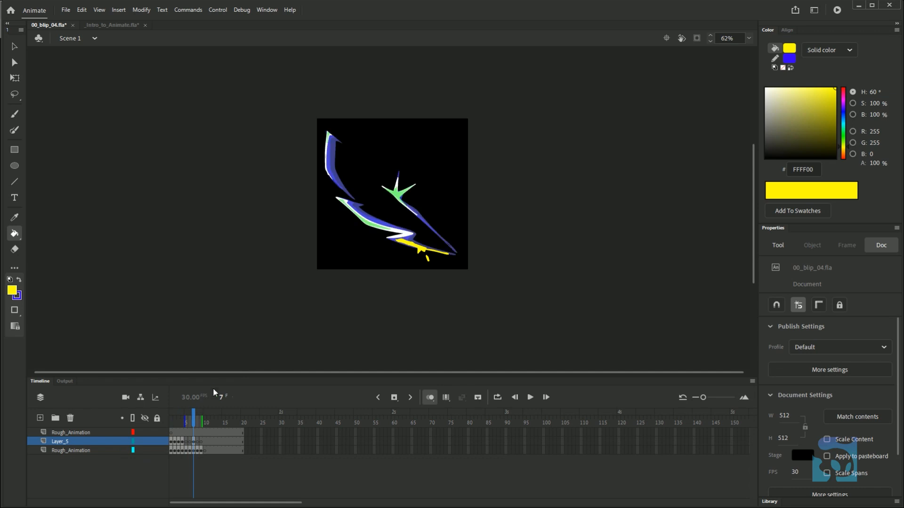
- Display the lower Rough_Animation layer as outlines and lock it, moving to frame 5
mouse_move(194, 415)
left_mouse_down()
mouse_move(208, 415)
mouse_move(182, 415)
mouse_move(191, 417)
left_mouse_up()
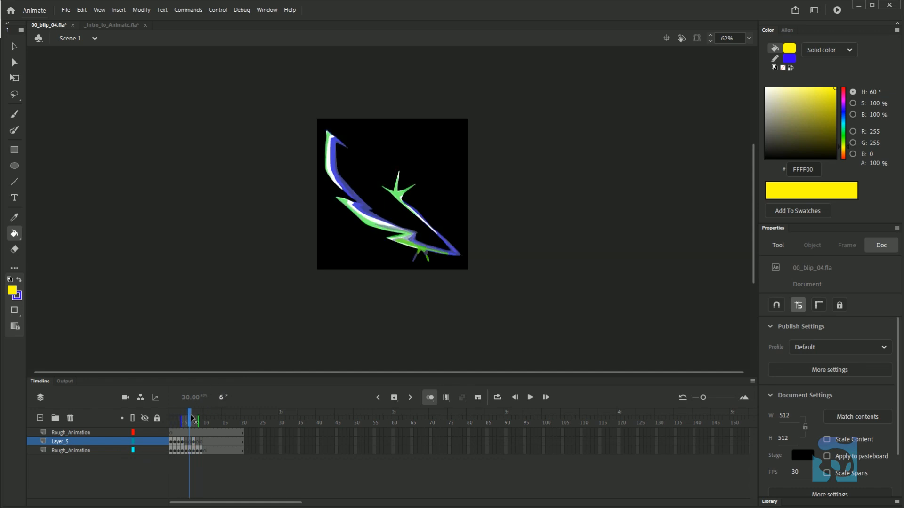
left_click(133, 451)
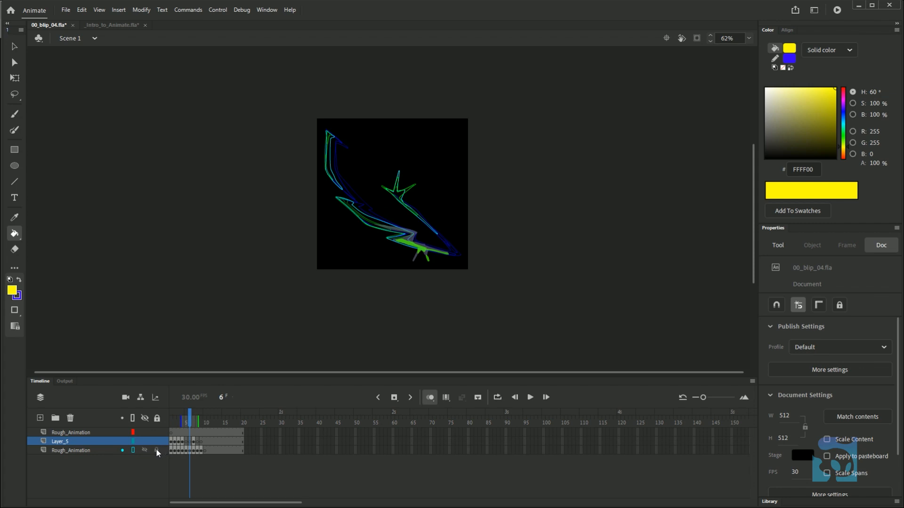
left_click(156, 451)
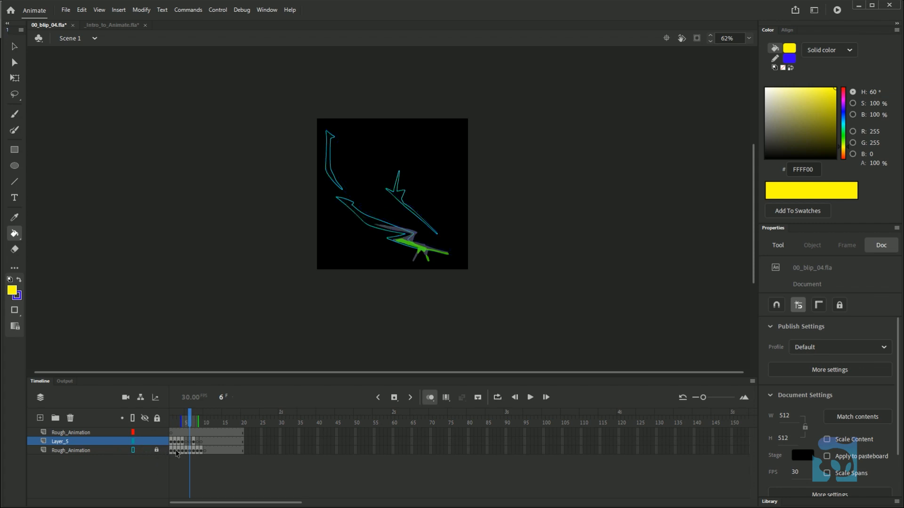
mouse_move(191, 418)
left_mouse_down()
mouse_move(175, 418)
mouse_move(188, 420)
left_mouse_up()
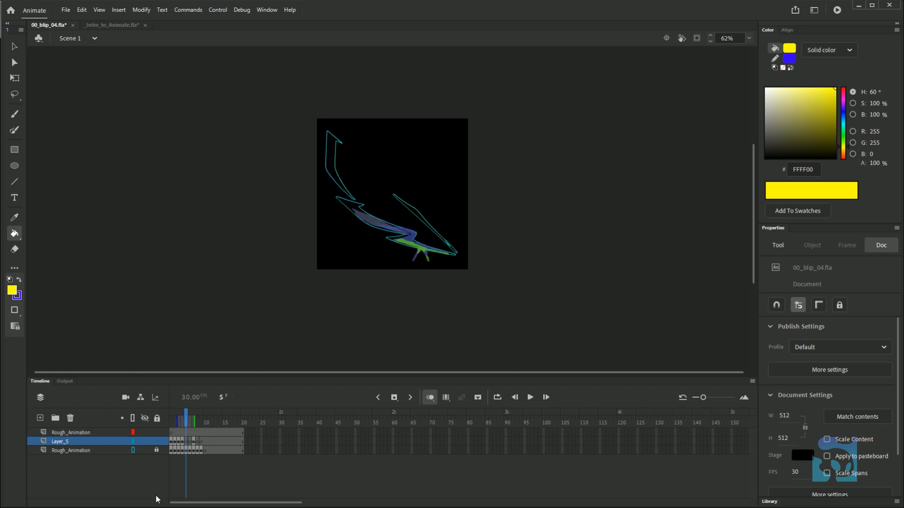
- Change the lower Rough_Animation layer's outline color to grey and display the layer as outlines
double_click(132, 450)
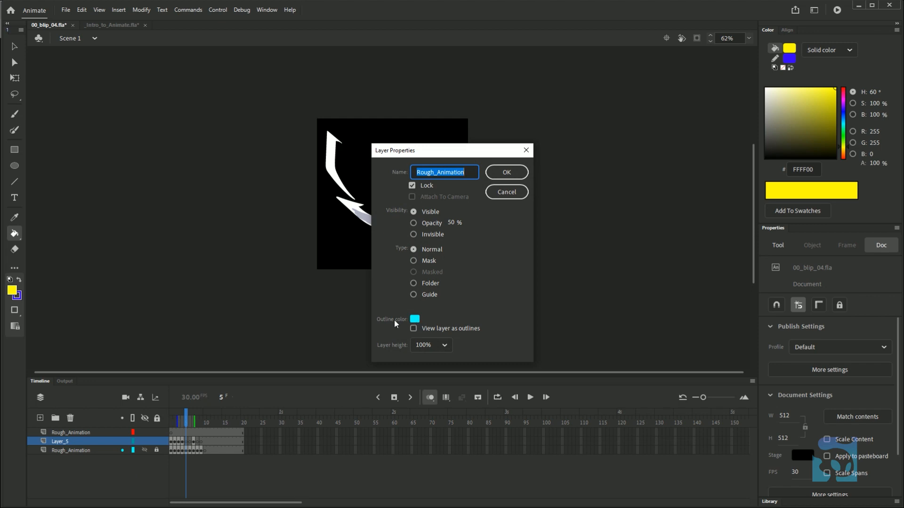
left_click(415, 319)
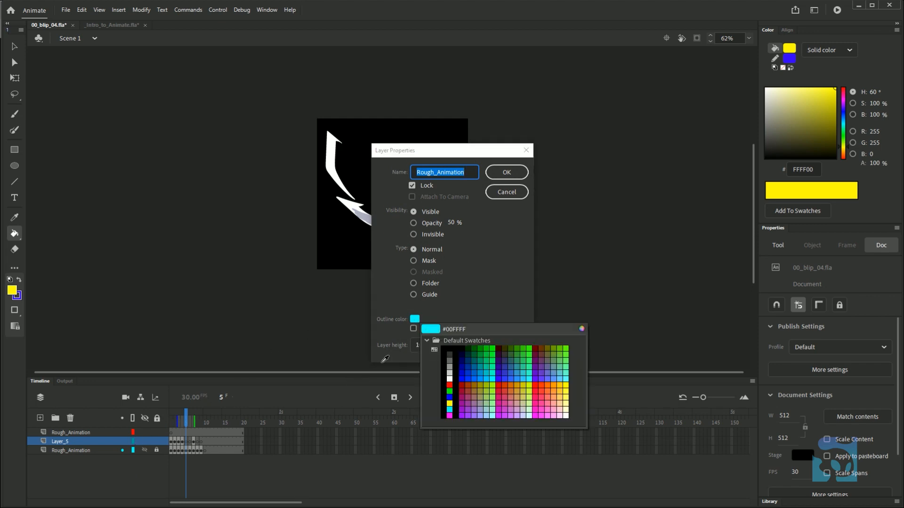
left_click(455, 363)
left_click(507, 172)
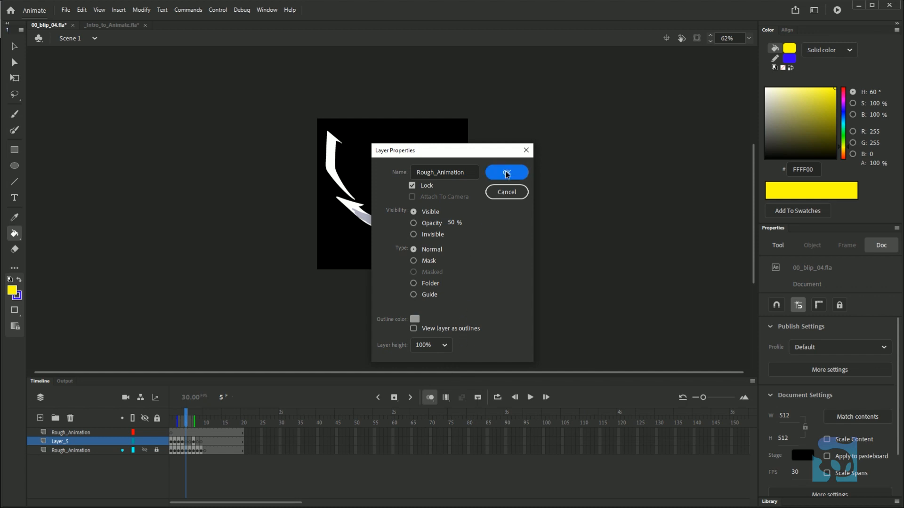
left_click(134, 450)
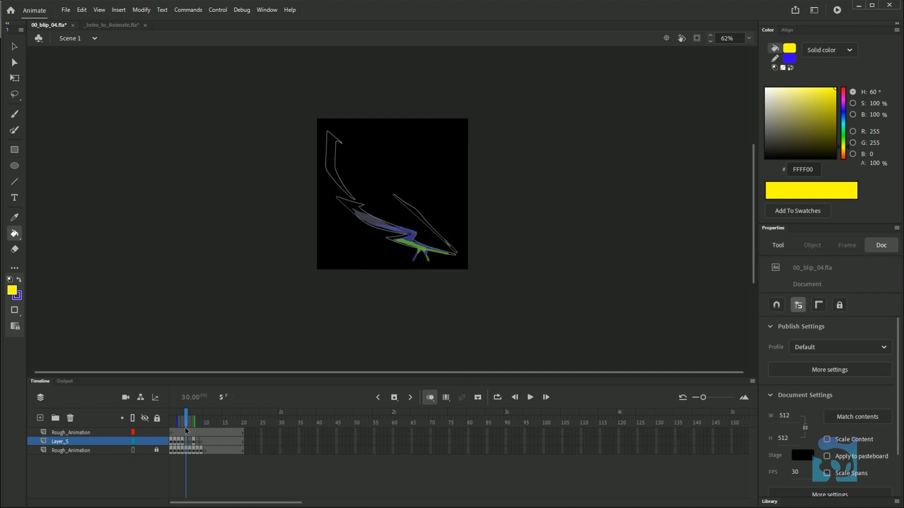
- Set the lower Rough_Animation layer's outline color to a darker grey and display the layer as outlines
double_click(133, 451)
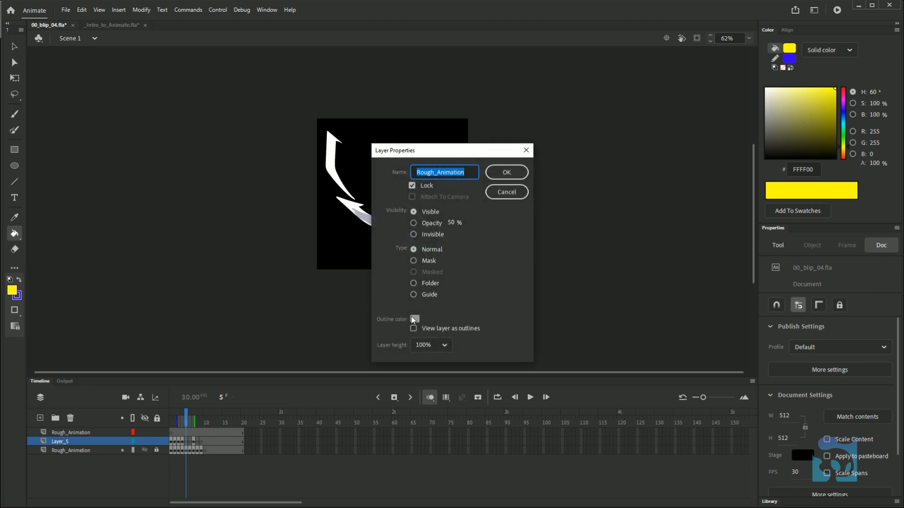
left_click(414, 319)
left_click(453, 352)
left_click(506, 172)
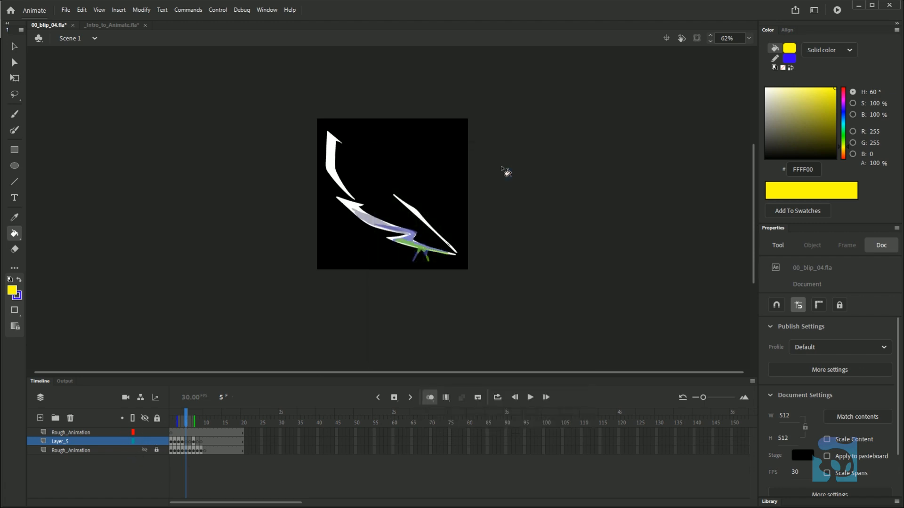
left_click(133, 451)
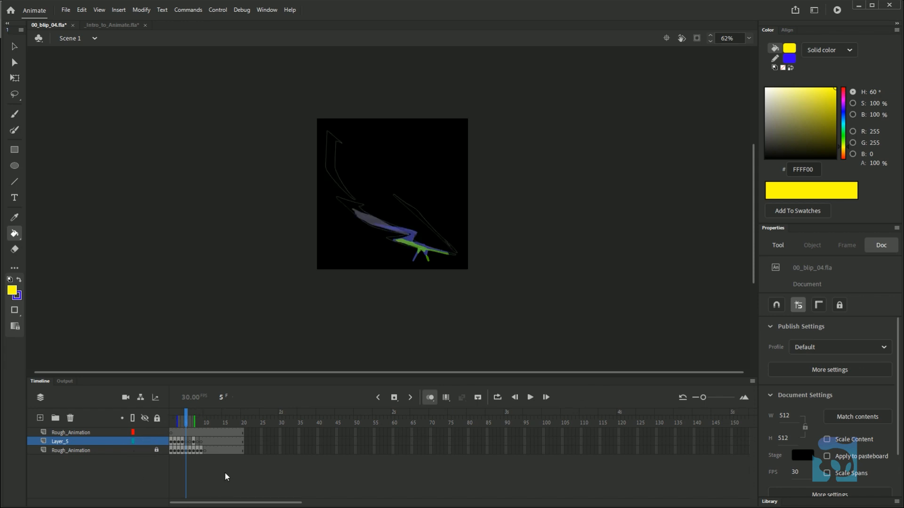
left_click(134, 450)
left_click(134, 451)
- Shorten the onion skin range to start at frame 4, with the lower streak enlarged to 125%
key("z")
left_click(431, 238)
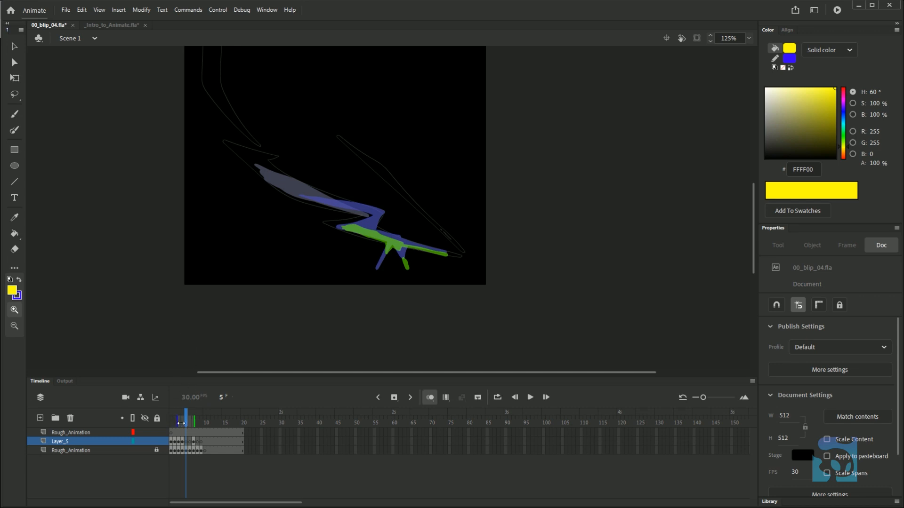
mouse_move(181, 423)
left_mouse_down()
mouse_move(185, 431)
mouse_move(179, 425)
mouse_move(210, 423)
mouse_move(195, 422)
left_mouse_up()
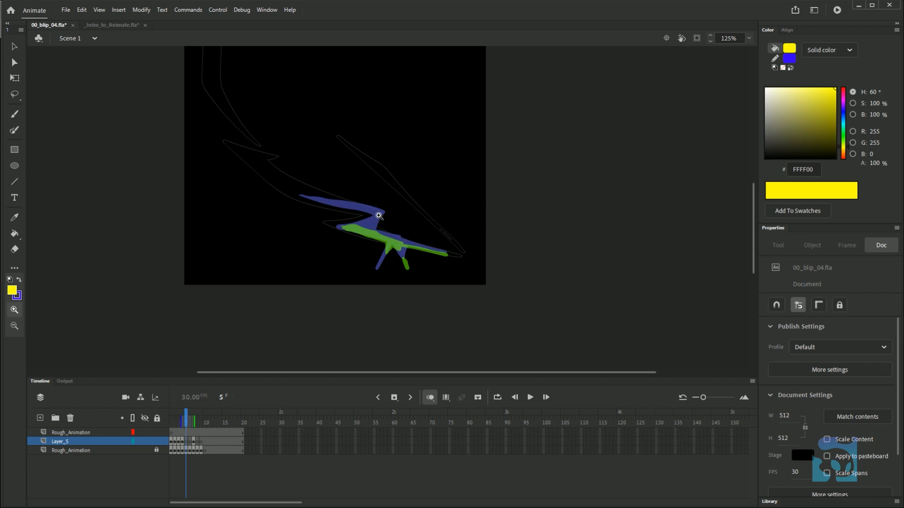
- Outline the yellow zigzag shading at frame 5 of Layer_5 with the Classic Brush, and fill it with yellow
key("b")
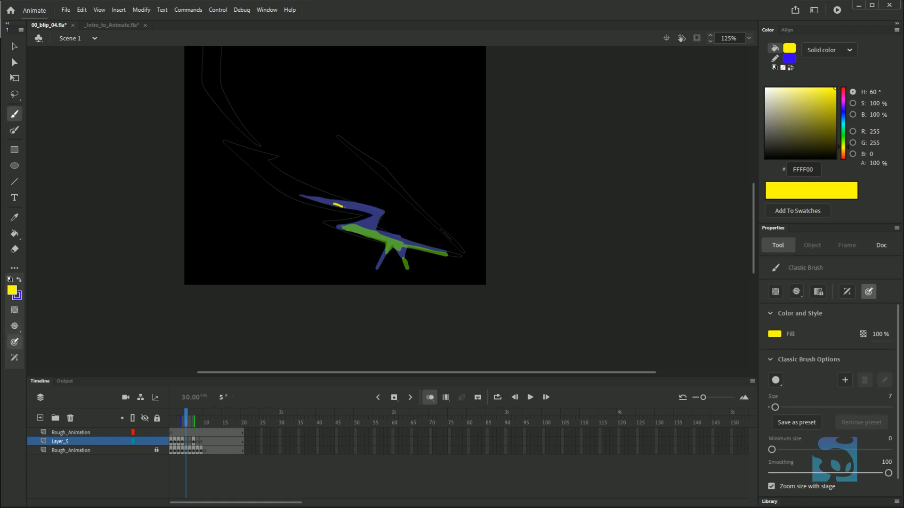
mouse_move(333, 204)
left_mouse_down()
mouse_move(374, 215)
mouse_move(342, 227)
mouse_move(379, 239)
left_mouse_up()
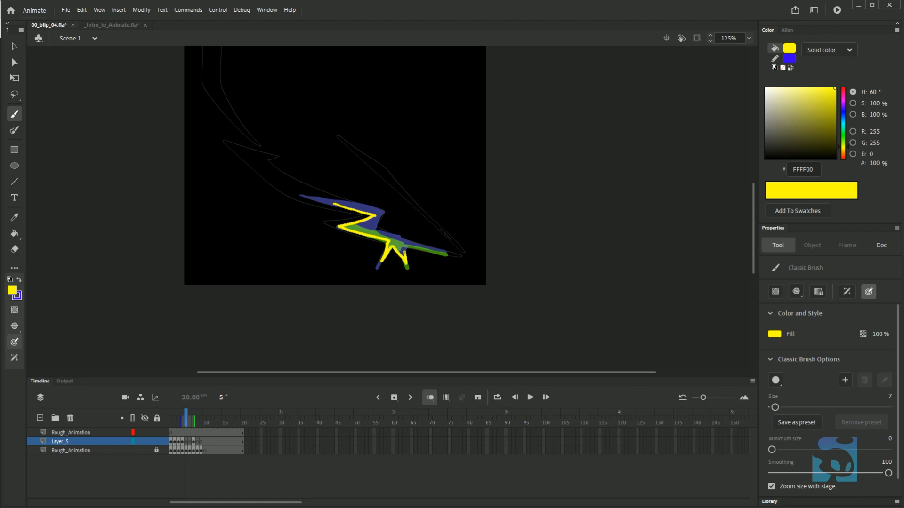
mouse_move(404, 253)
left_mouse_down()
mouse_move(446, 254)
mouse_move(367, 228)
mouse_move(382, 212)
mouse_move(333, 203)
left_mouse_up()
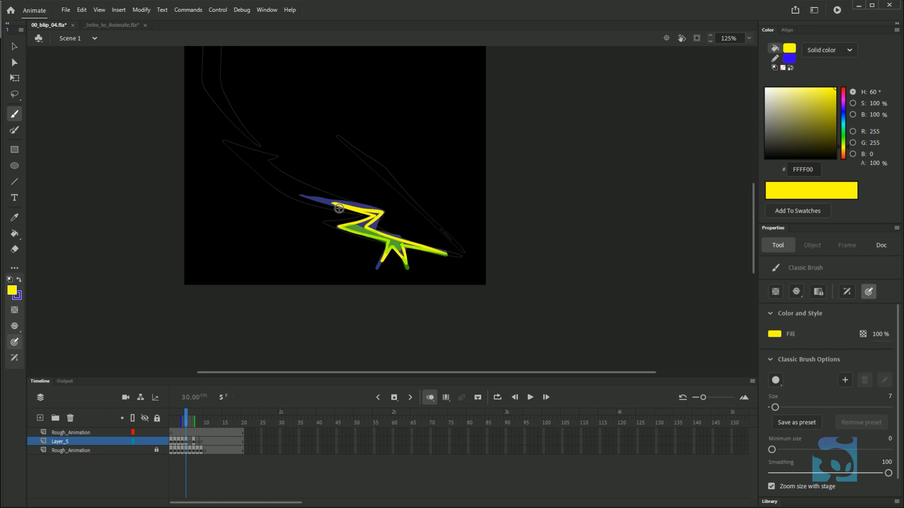
key("k")
left_click(369, 220)
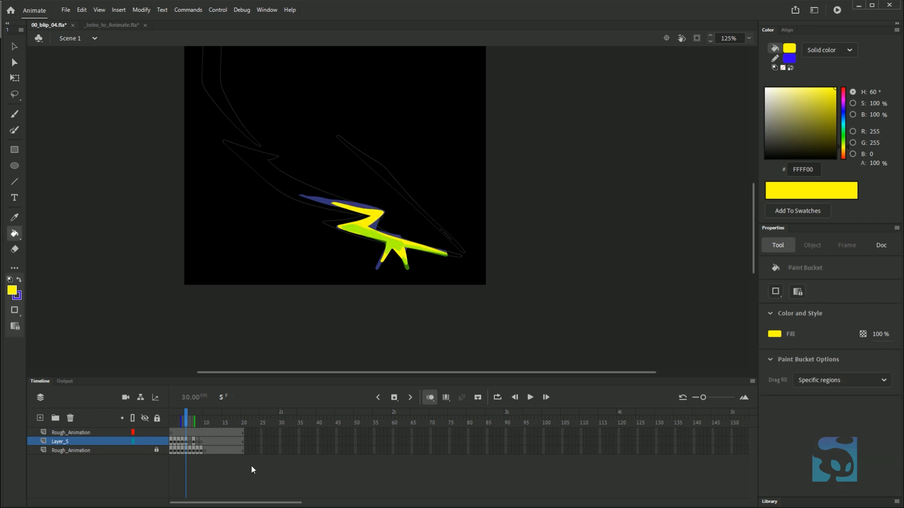
- Outline the yellow shading at frame 6 of Layer_5 with the Classic Brush, and fill it with yellow
left_click(192, 442)
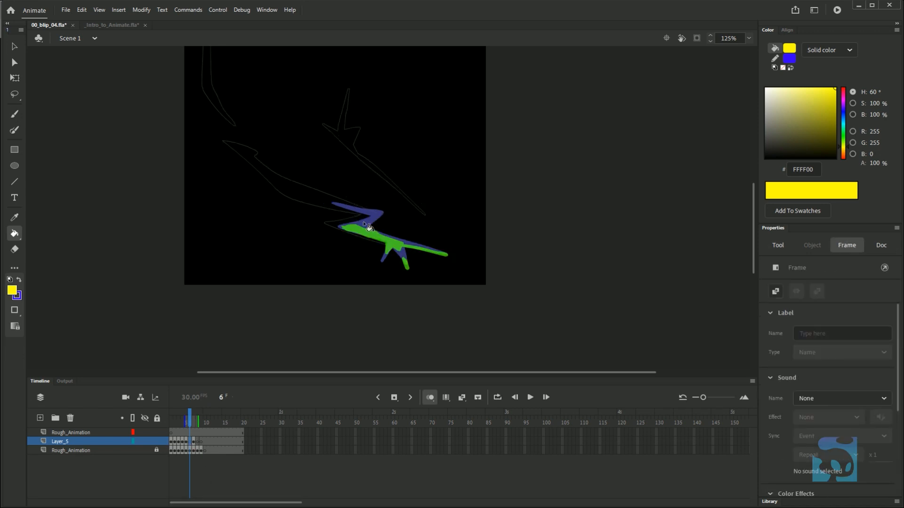
key("b")
mouse_move(377, 217)
left_mouse_down()
mouse_move(361, 230)
mouse_move(342, 228)
mouse_move(387, 243)
mouse_move(385, 254)
mouse_move(397, 249)
mouse_move(407, 268)
mouse_move(401, 248)
left_mouse_up()
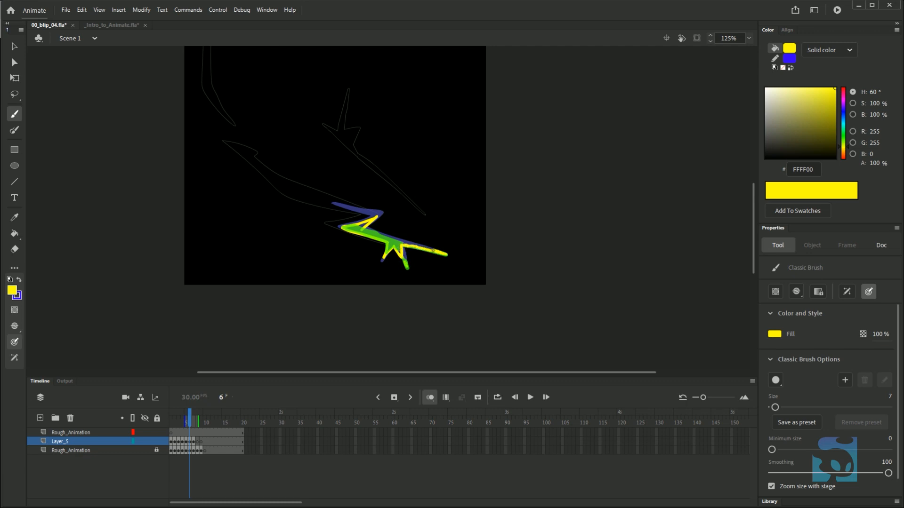
left_click_drag(433, 251, 363, 229)
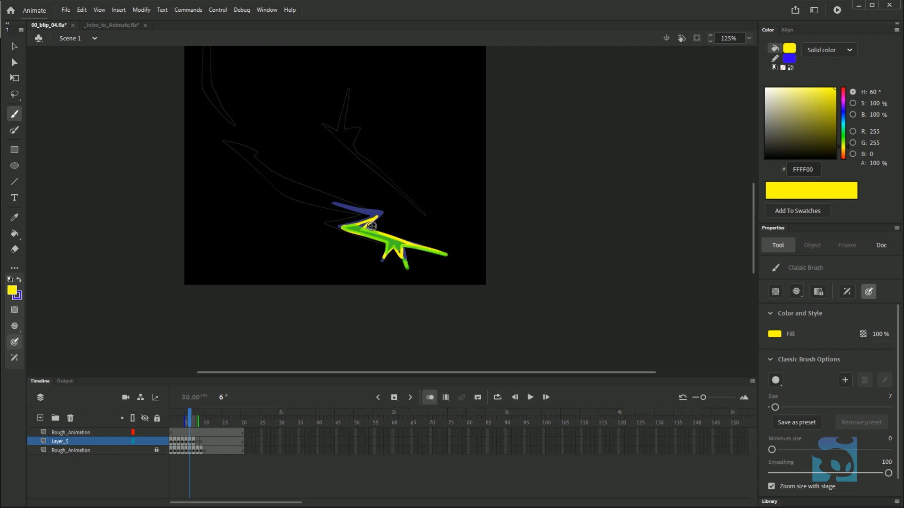
key("k")
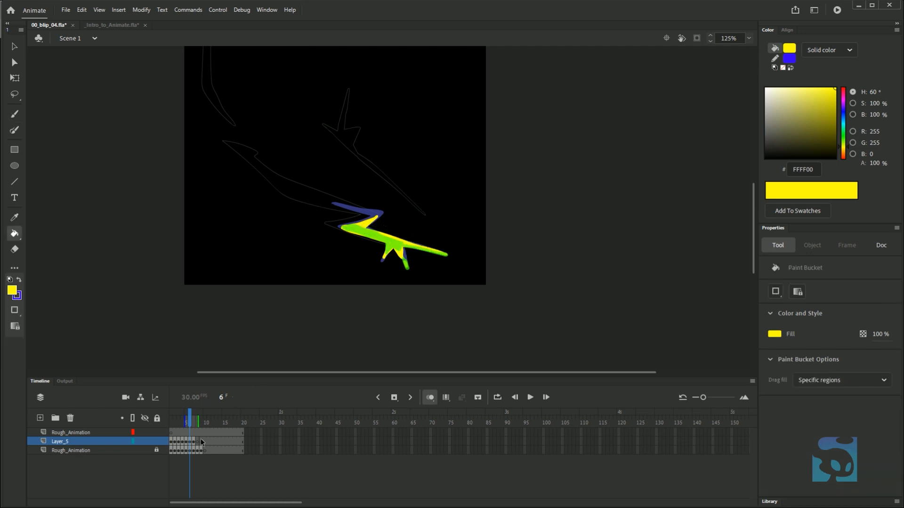
- Paint the small yellow shading at frame 8 of Layer_5 with the Classic Brush, and scrub back to frame 1
left_click(198, 442)
key("b")
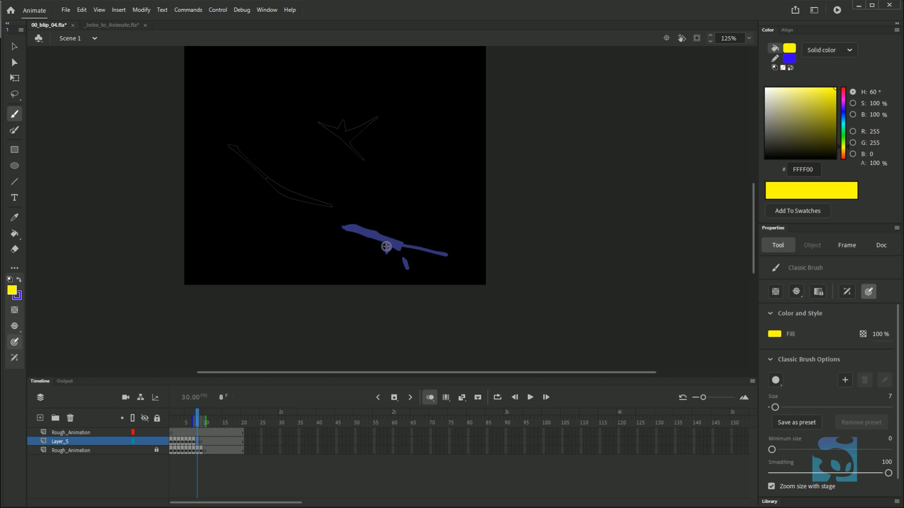
mouse_move(386, 246)
left_mouse_down()
mouse_move(381, 241)
mouse_move(397, 243)
left_mouse_up()
left_click_drag(198, 416, 199, 445)
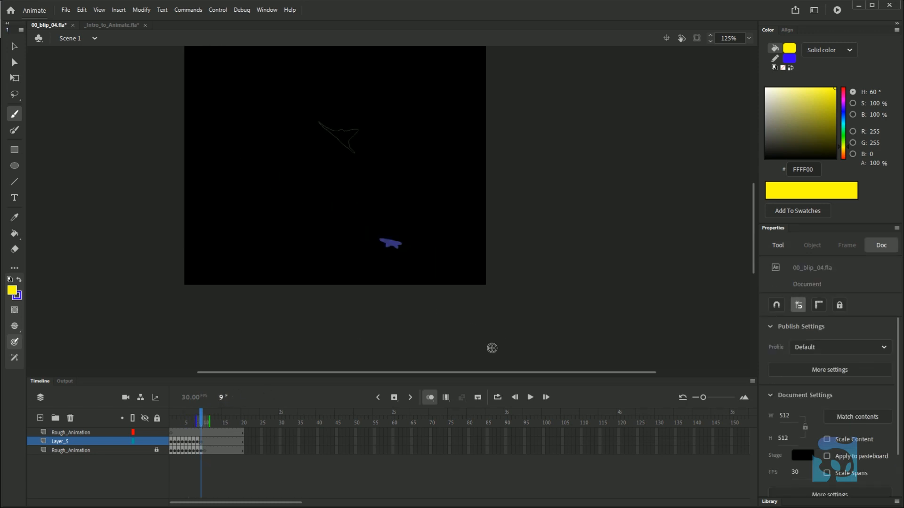
mouse_move(200, 415)
left_mouse_down()
mouse_move(171, 415)
mouse_move(195, 421)
mouse_move(161, 433)
left_mouse_up()
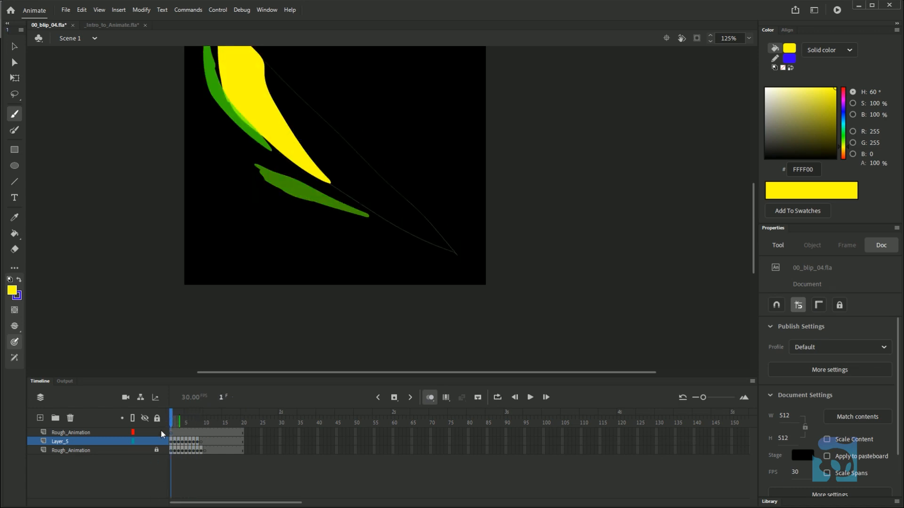
- Unlock the lower Rough_Animation layer and enable Edit Multiple Frames, with the range extended to cover all drawn frames from frame 1
key("ctrl+minus")
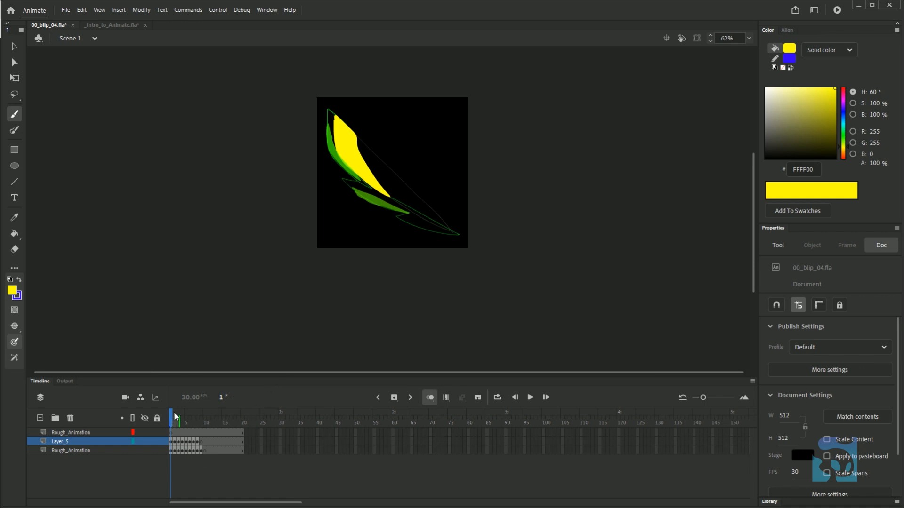
mouse_move(175, 417)
left_mouse_down()
mouse_move(185, 417)
mouse_move(159, 417)
left_mouse_up()
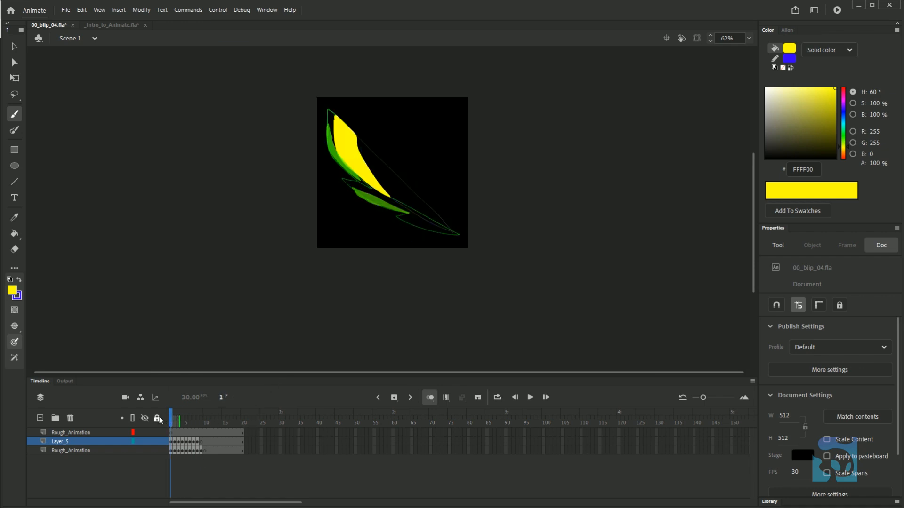
left_click(446, 397)
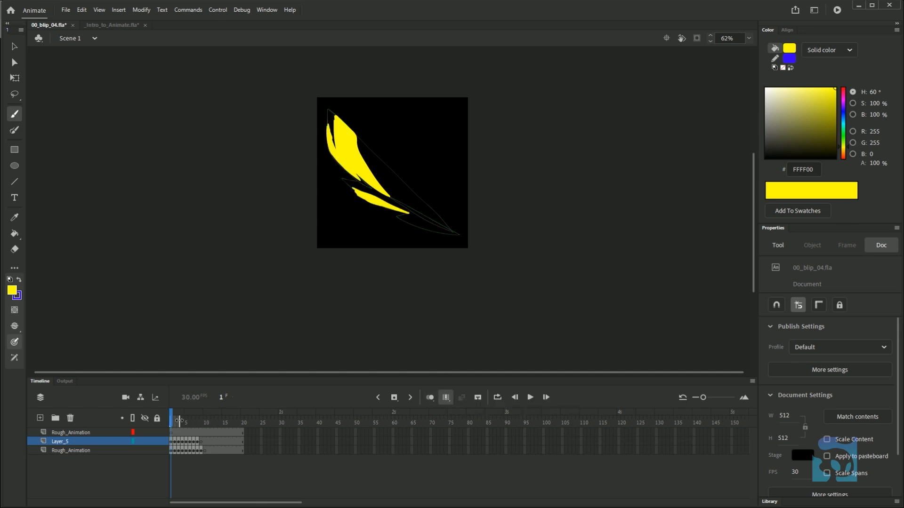
left_click_drag(197, 414, 201, 415)
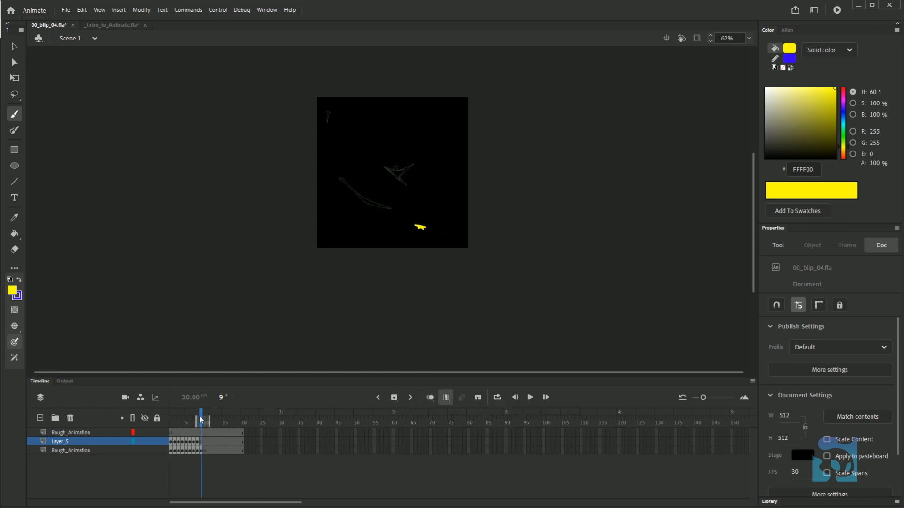
mouse_move(197, 419)
left_mouse_down()
mouse_move(171, 420)
mouse_move(244, 422)
mouse_move(217, 423)
left_mouse_up()
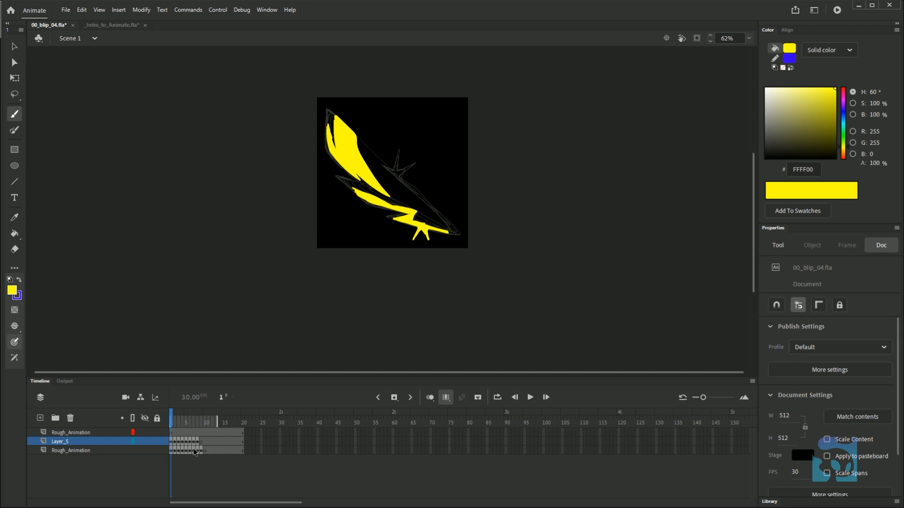
- Select all the white and yellow artwork across the multiple-frame range
key("ctrl+a")
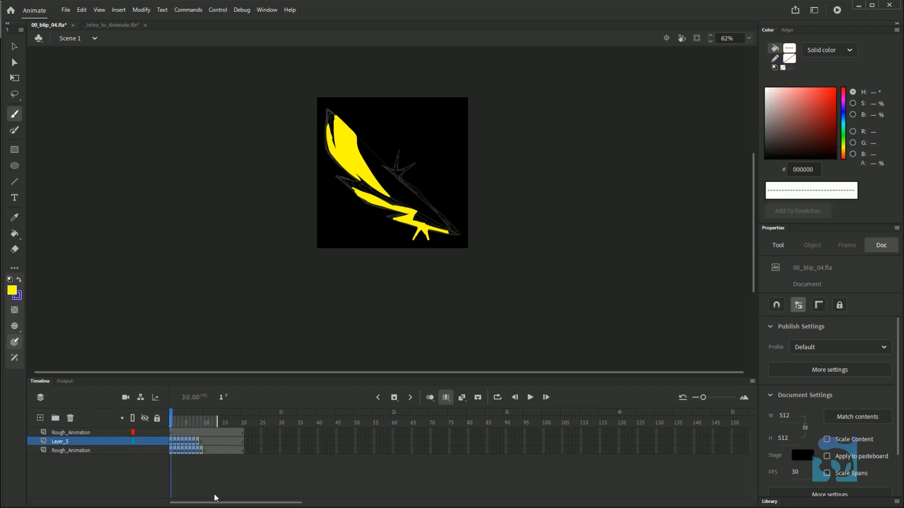
key("v")
left_click_drag(258, 69, 537, 319)
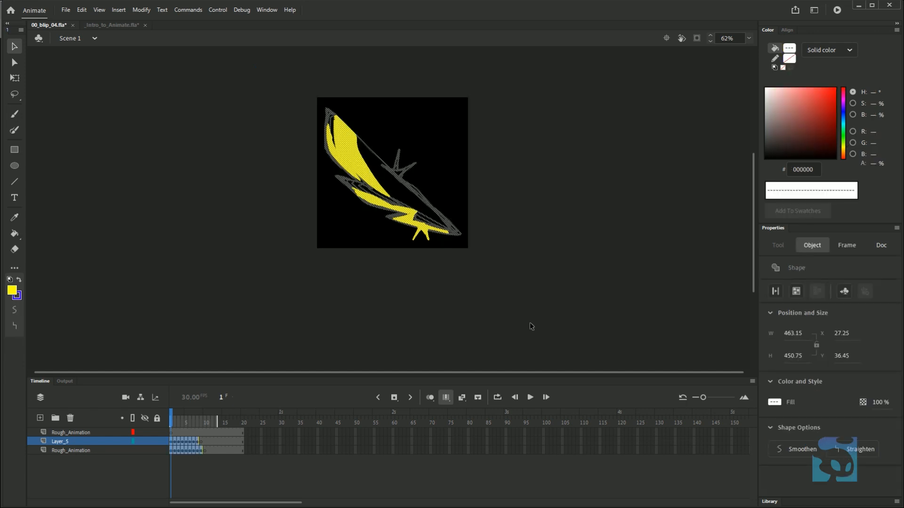
- Set the lower Rough_Animation layer's outline color to a lighter grey, and display the layer as solid fills
left_click(132, 450)
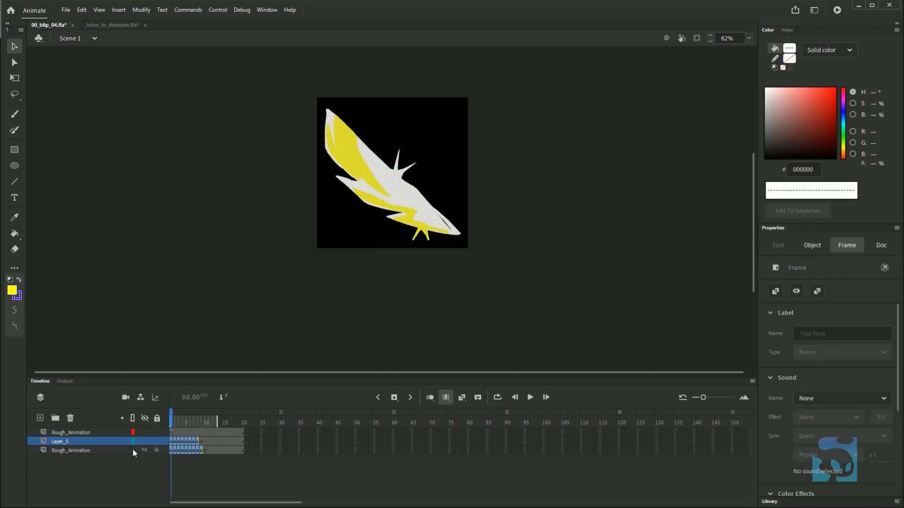
double_click(133, 450)
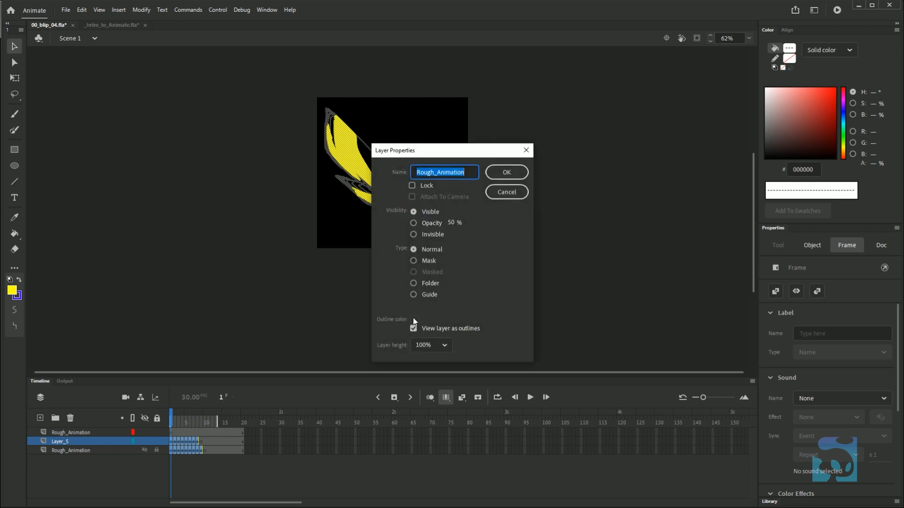
left_click(414, 319)
left_click(449, 361)
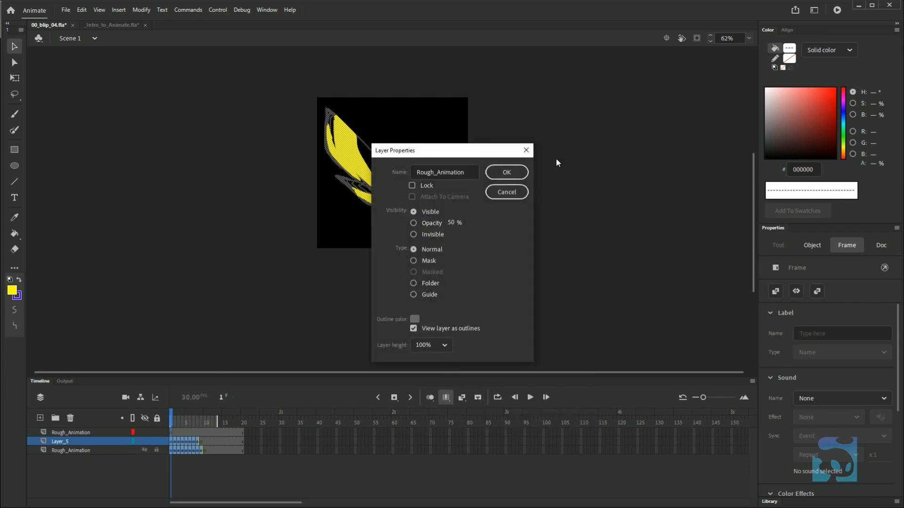
left_click(510, 172)
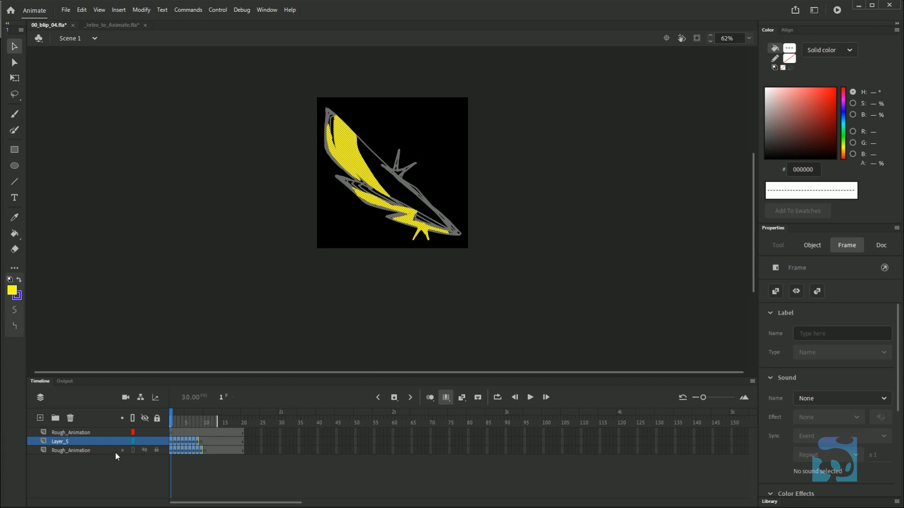
left_click(133, 450)
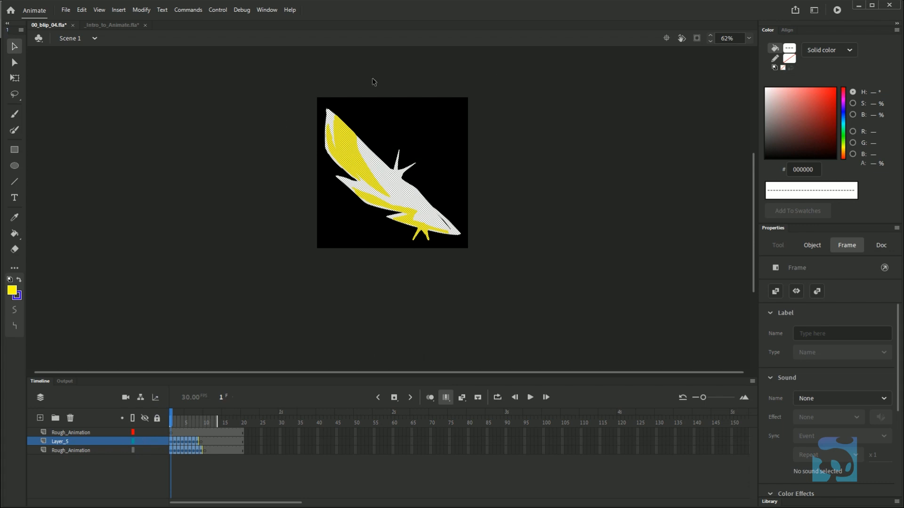
- Rotate the artwork on all frames roughly a quarter turn clockwise with Free Transform, and check frame 1 with Edit Multiple Frames off
left_click(344, 191)
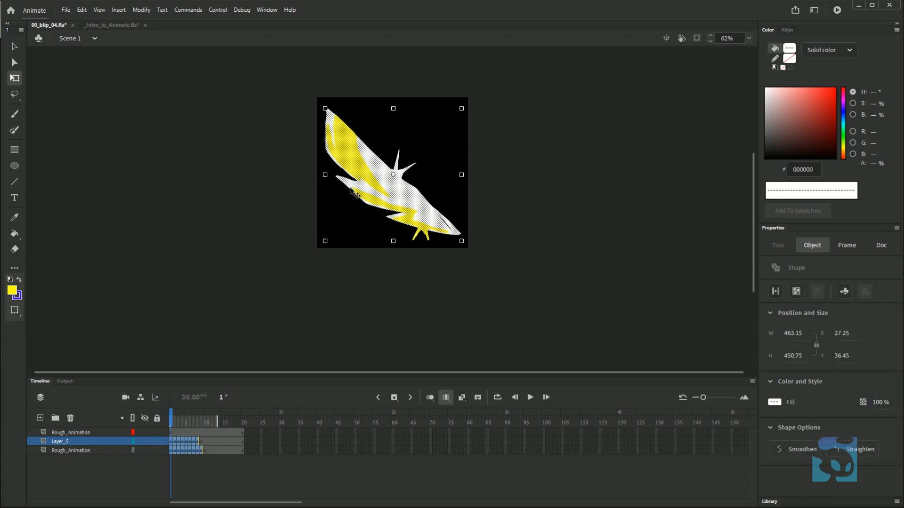
left_click(15, 78)
left_click_drag(471, 109, 445, 207)
left_click(505, 178)
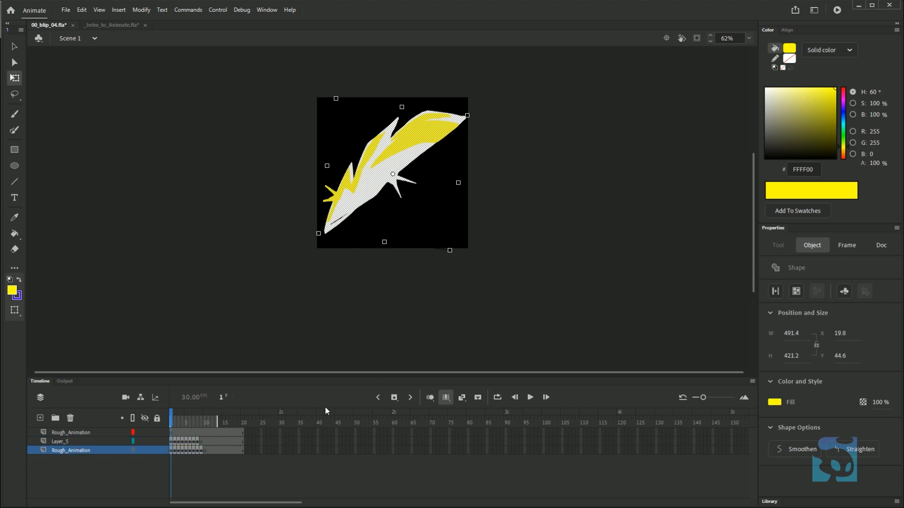
left_click(450, 397)
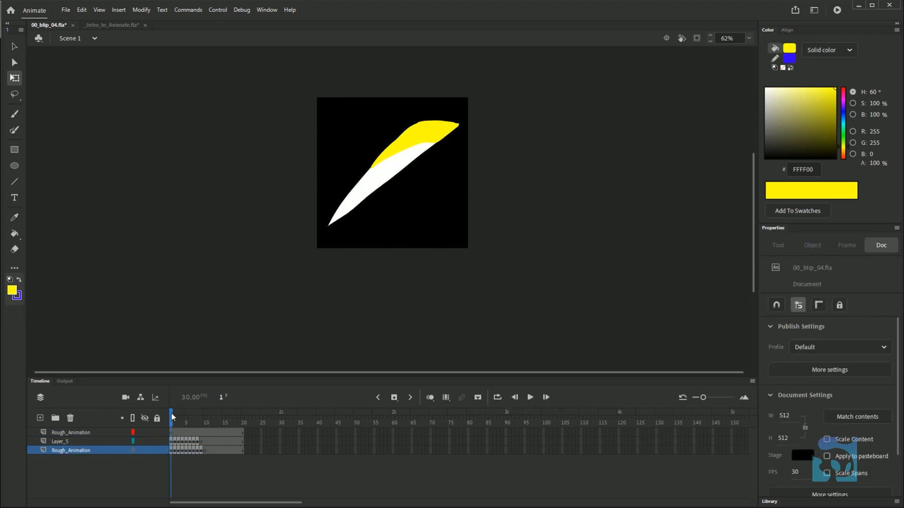
mouse_move(172, 416)
left_mouse_down()
mouse_move(217, 418)
mouse_move(162, 415)
left_mouse_up()
- Undo the rotation of the artwork and turn Edit Multiple Frames back on
key("ctrl+z")
key("ctrl+z")
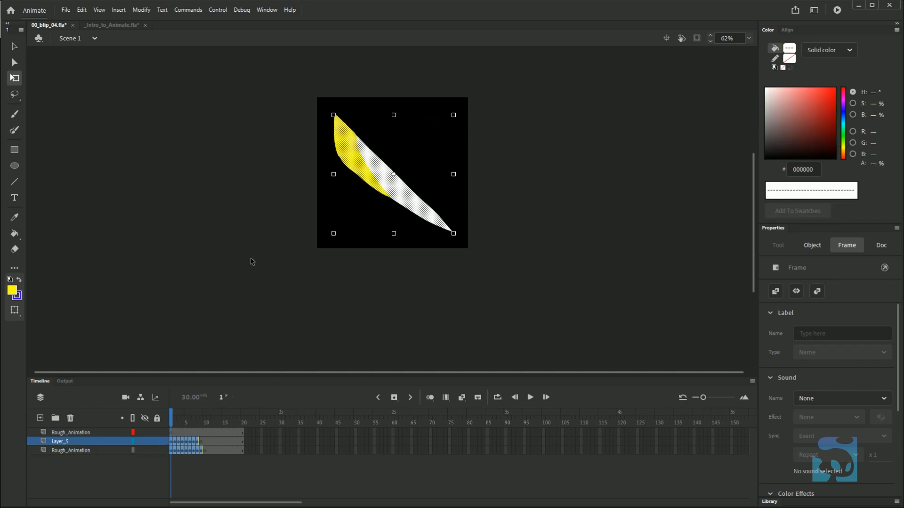
left_click(447, 398)
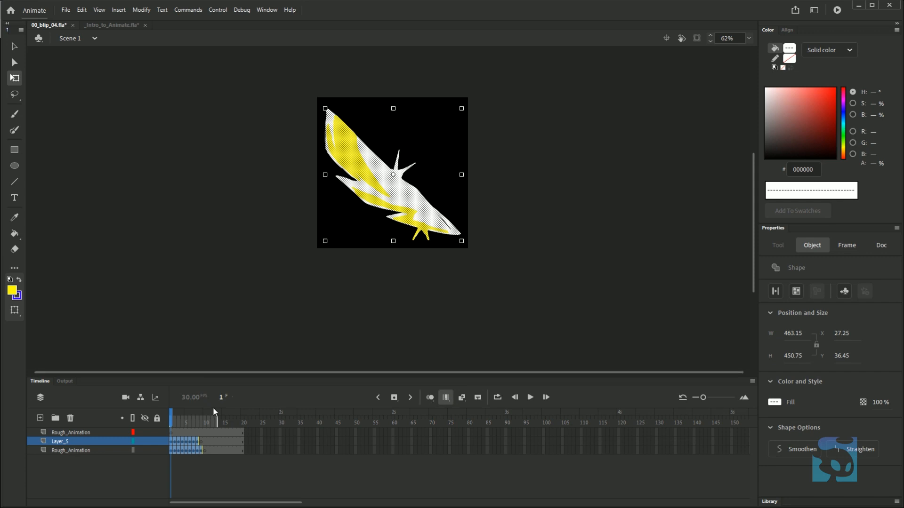
- Try the Distort option on the artwork of all frames by pulling its lower edge inward, and undo it
left_click(18, 315)
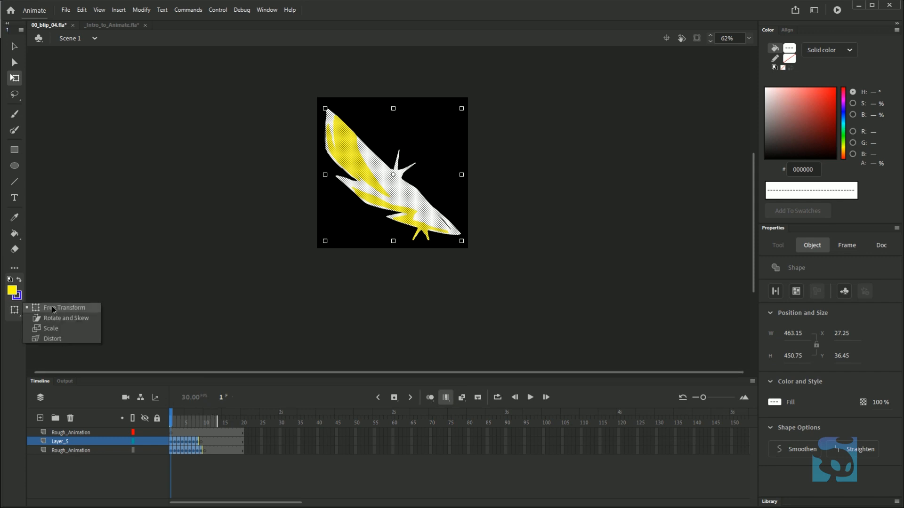
left_click(64, 338)
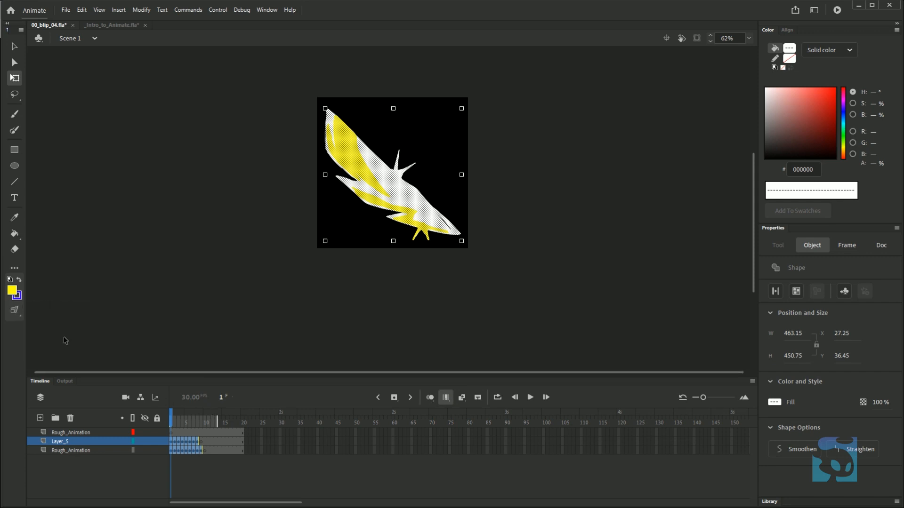
left_click_drag(394, 243, 354, 197)
left_click_drag(264, 216, 332, 226)
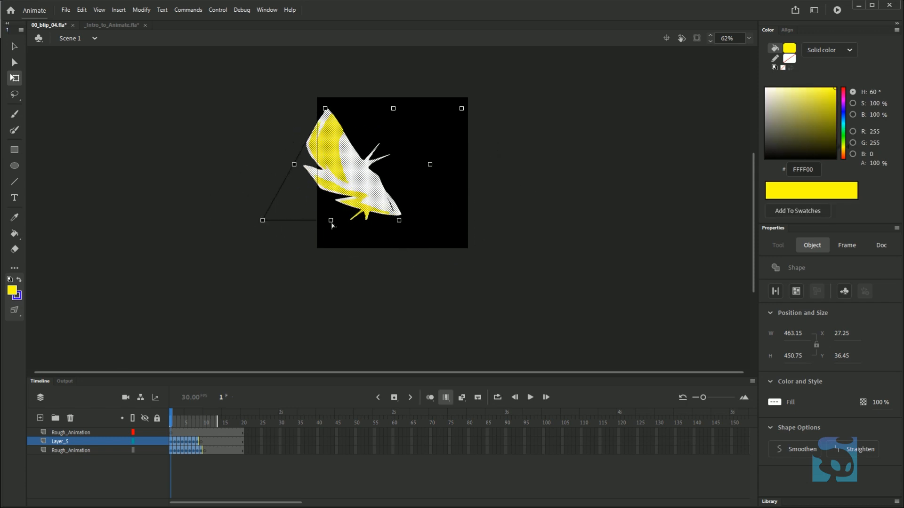
key("ctrl+z")
- Try shifting the lower edge of all frames' artwork with the Free Transform option, undo it, and deselect the artwork
left_click(14, 310)
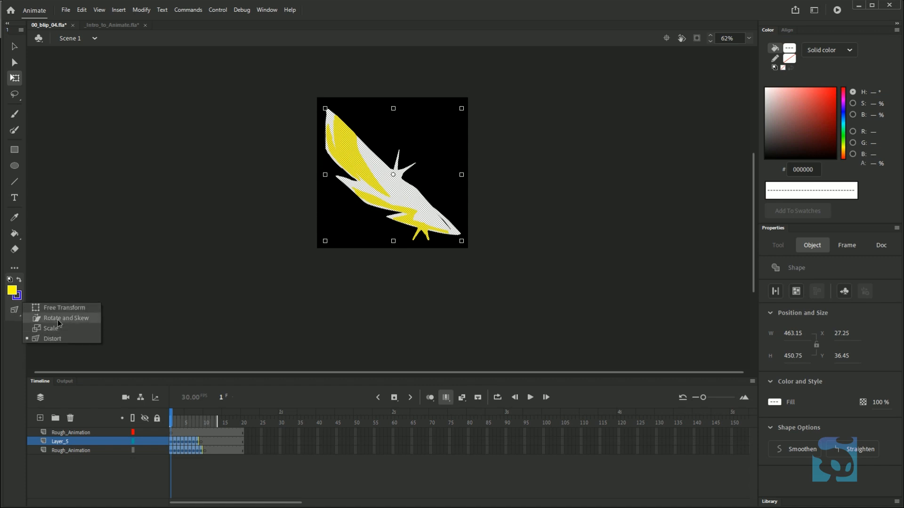
left_click(62, 308)
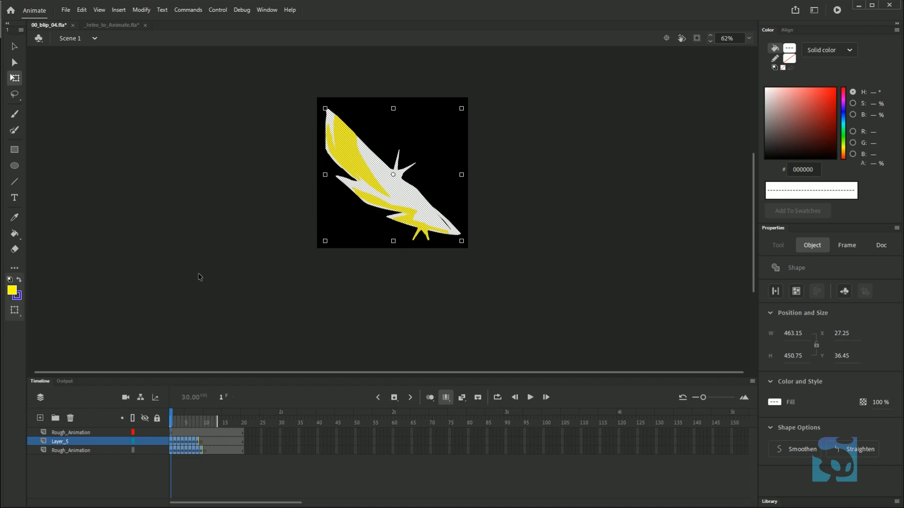
left_click_drag(390, 242, 424, 245)
key("ctrl+z")
left_click(339, 283)
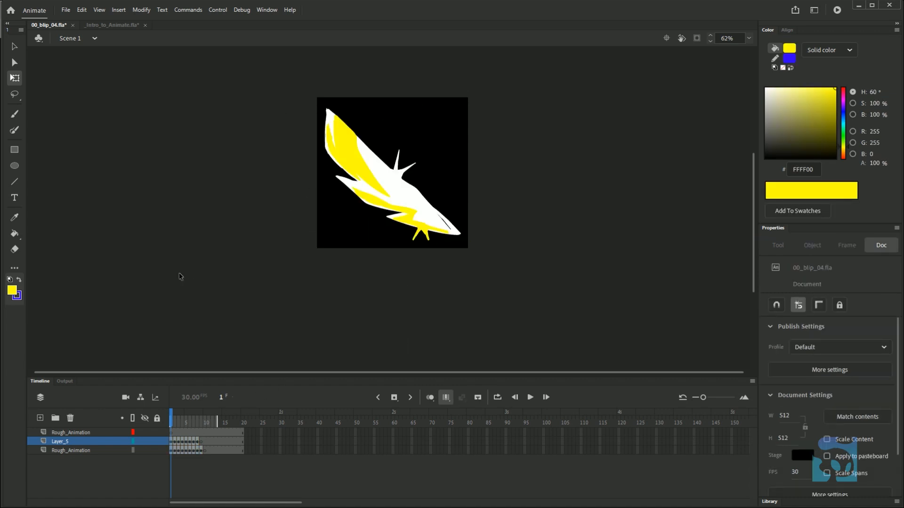
- Turn off Edit Multiple Frames and bend the white streak at frame 1 upward with the Envelope option
left_click(446, 397)
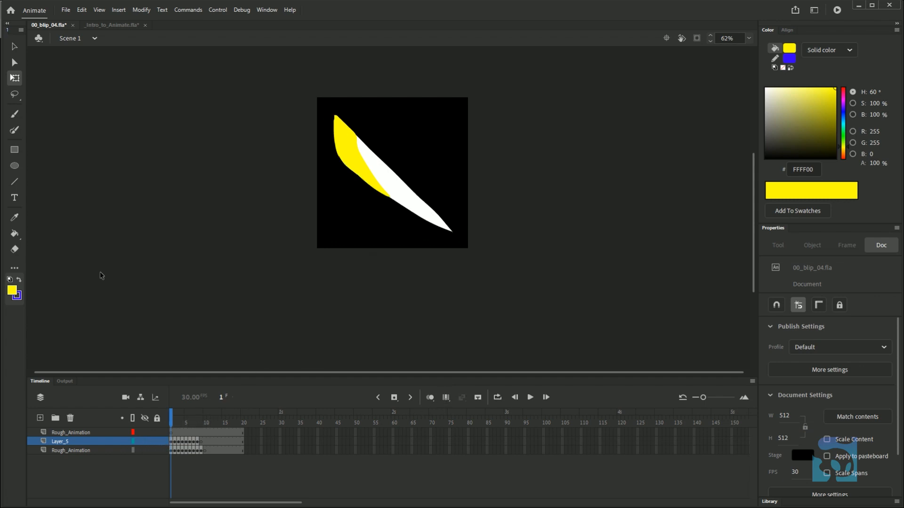
key("v")
left_click(396, 191)
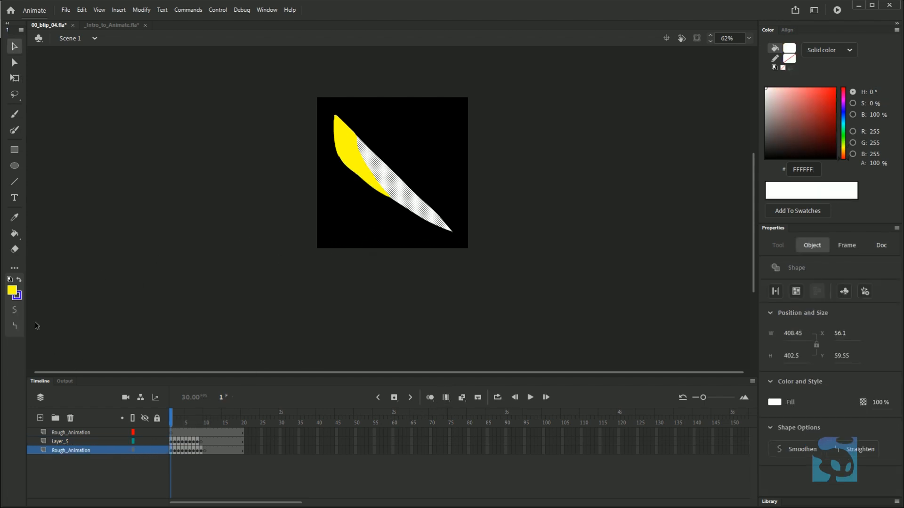
key("q")
left_click(15, 310)
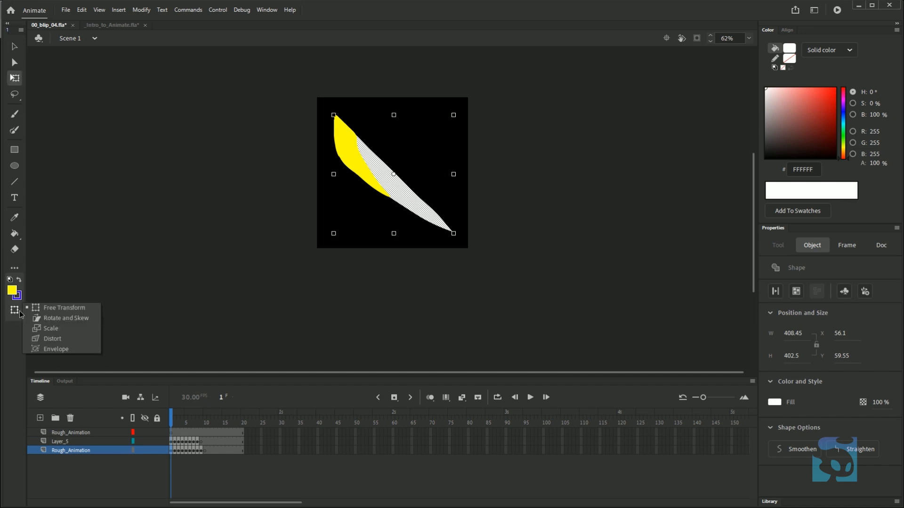
left_click(56, 350)
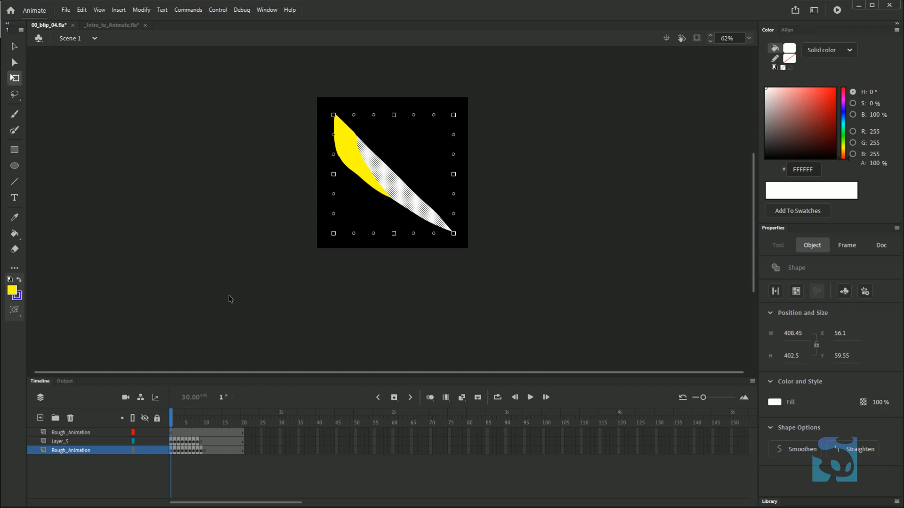
left_click_drag(393, 233, 398, 183)
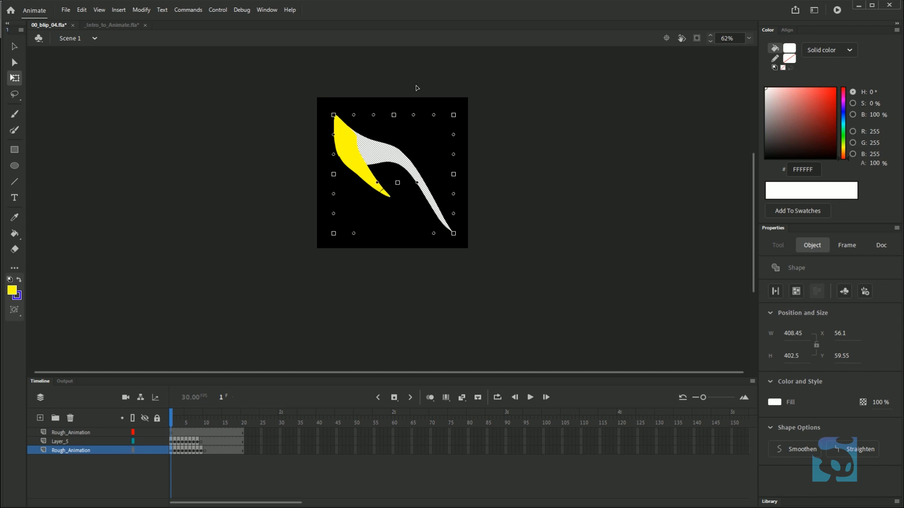
- Try bending the upper edge of the white streak at frame 1 further upward with the Envelope option, undo the bending, and deselect it
left_click_drag(416, 87, 436, 72)
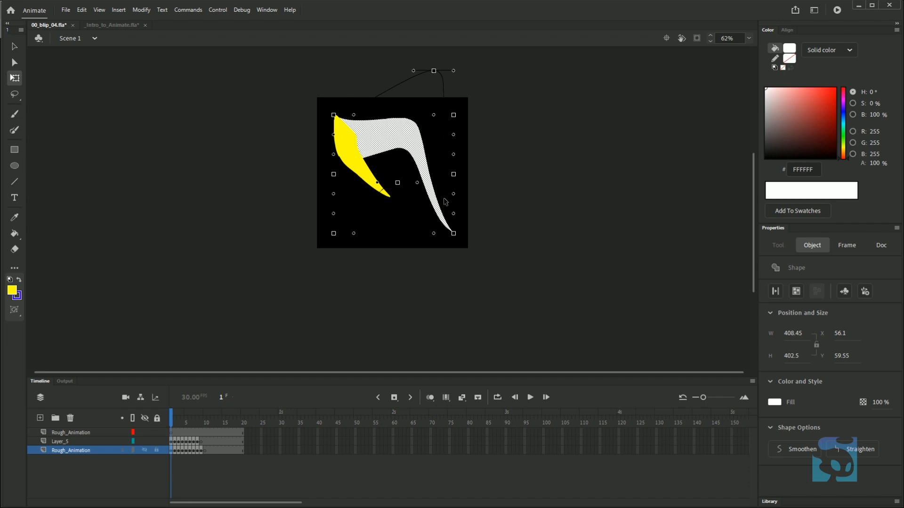
left_click(20, 315)
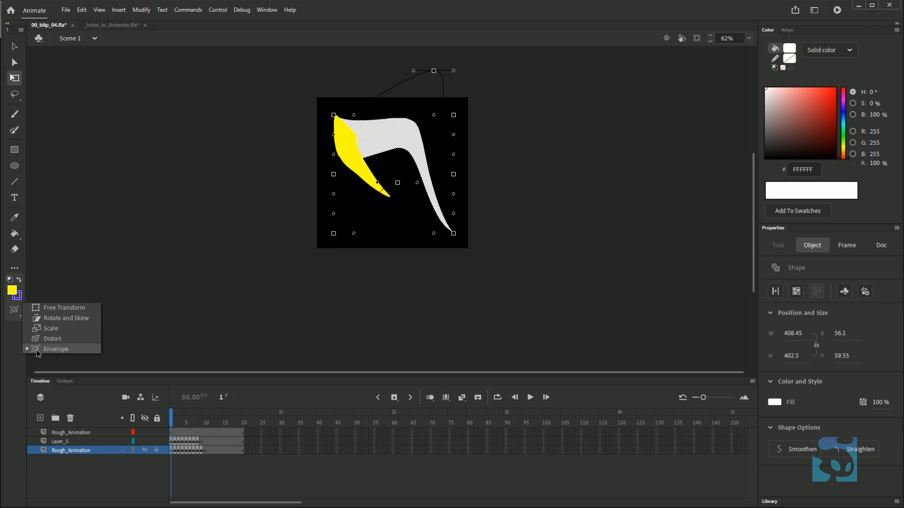
left_click(238, 305)
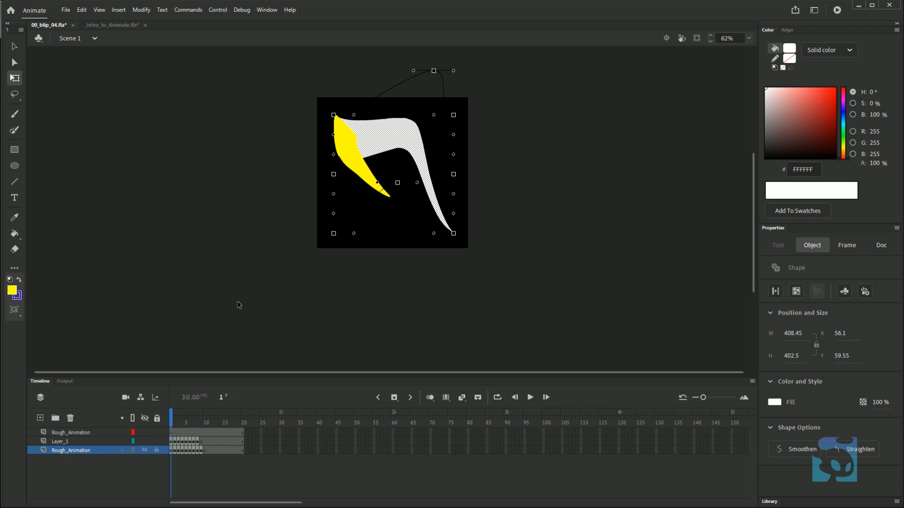
left_click(403, 321)
mouse_move(435, 201)
left_mouse_down()
mouse_move(453, 201)
mouse_move(450, 219)
left_mouse_up()
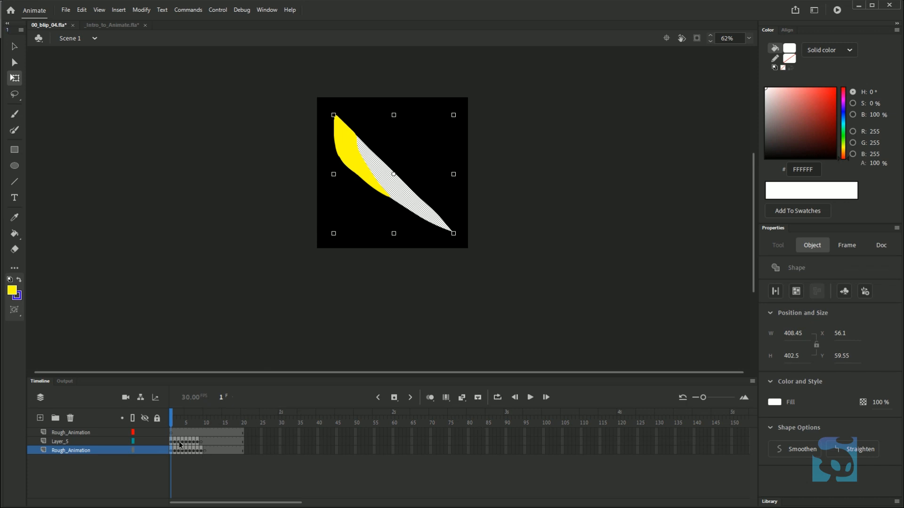
left_click(199, 466)
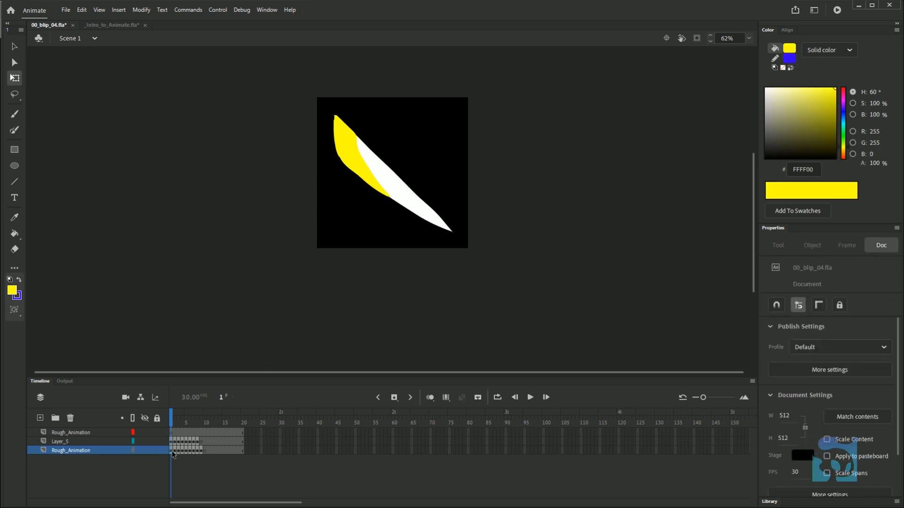
- Try stretching frames 1 to 9 of the lower Rough_Animation layer out to frame 71, and undo it
left_click_drag(172, 452, 204, 453)
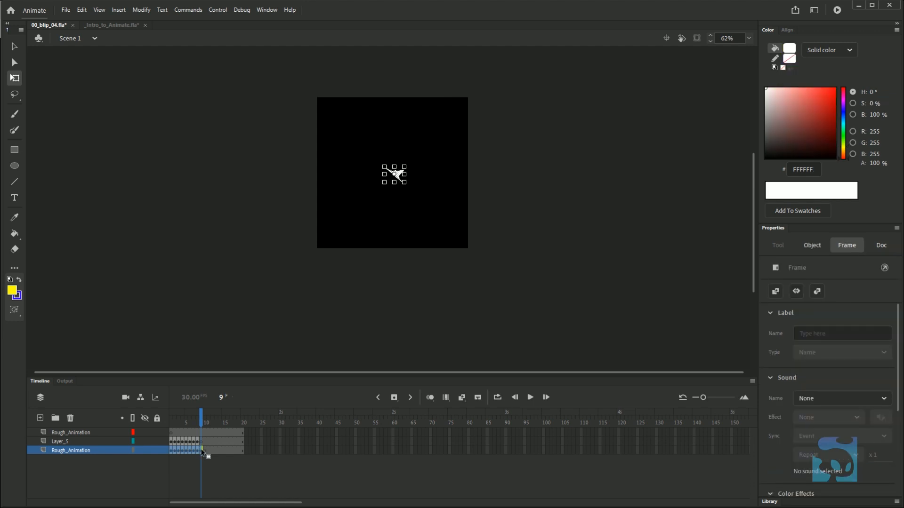
left_click_drag(202, 451, 435, 451)
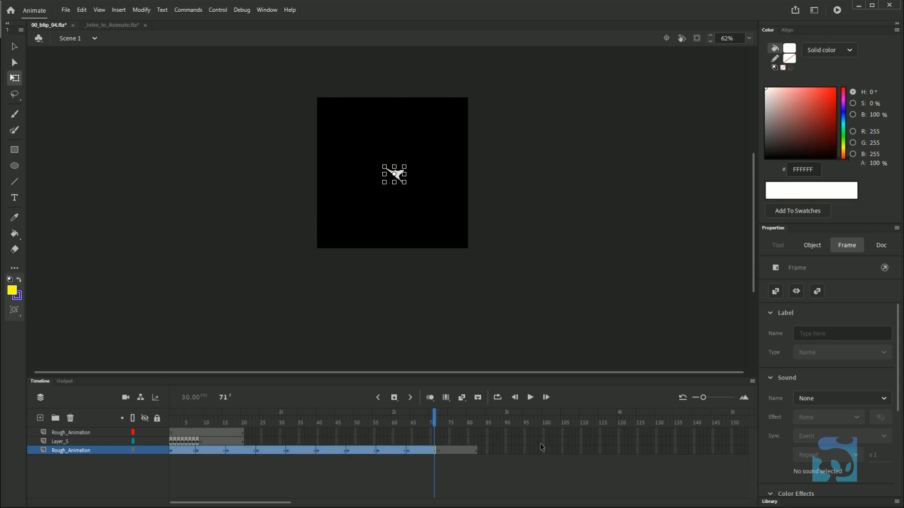
key("ctrl+z")
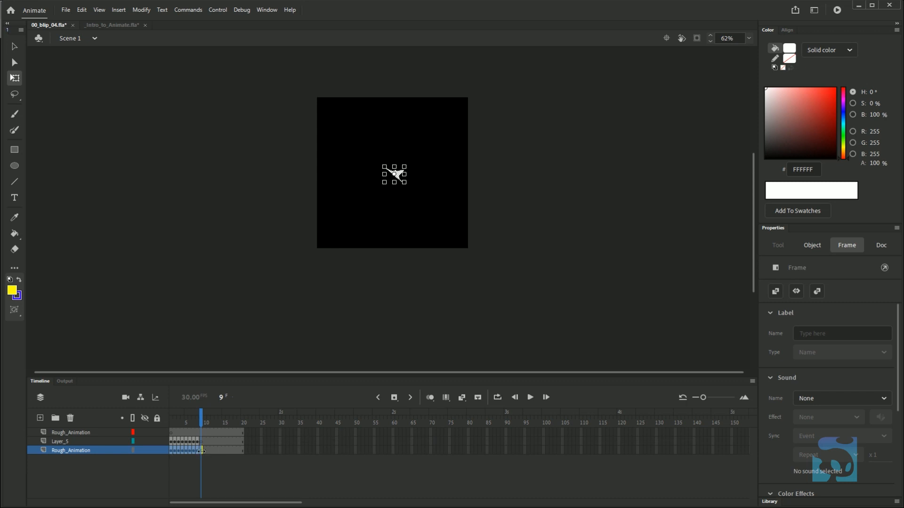
- Try stretching the nine selected frames of the lower Rough_Animation layer out to frame 36, and check the lengthened hold of the first drawing
left_click_drag(223, 450, 303, 453)
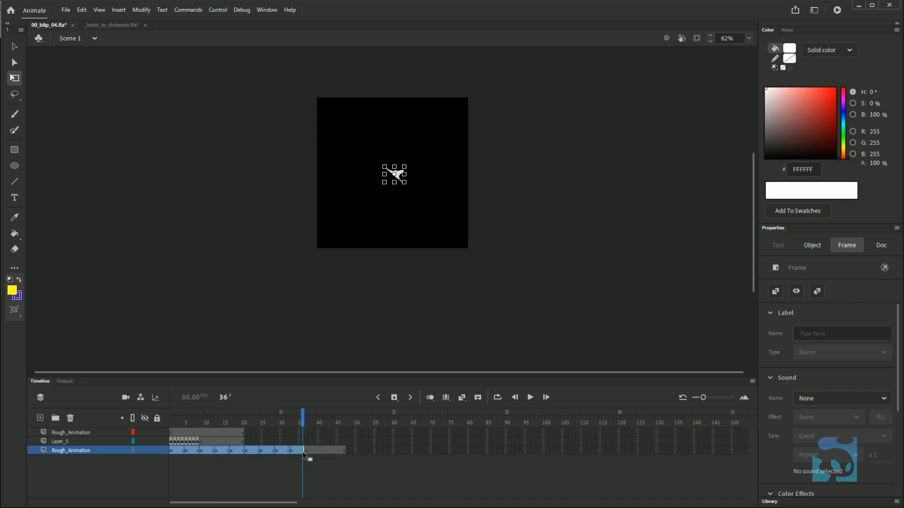
left_click(179, 458)
left_click(174, 452)
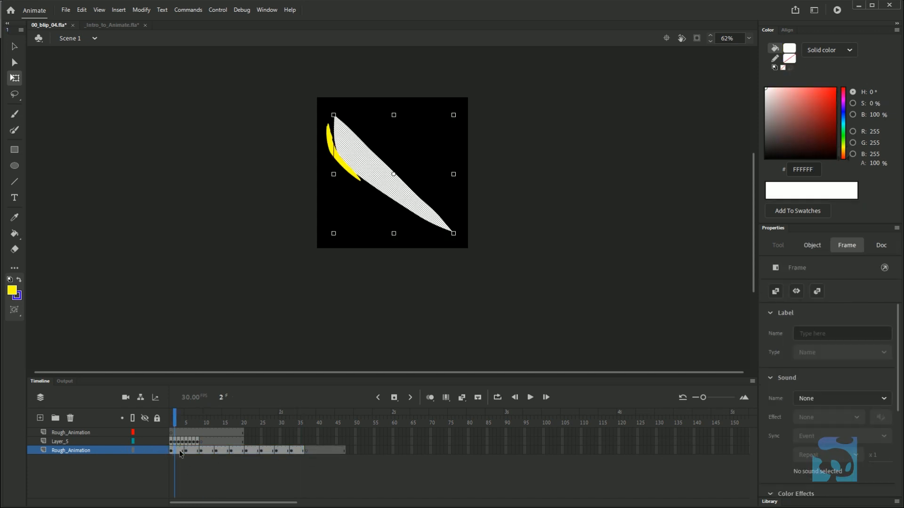
left_click(178, 453)
left_click(182, 453)
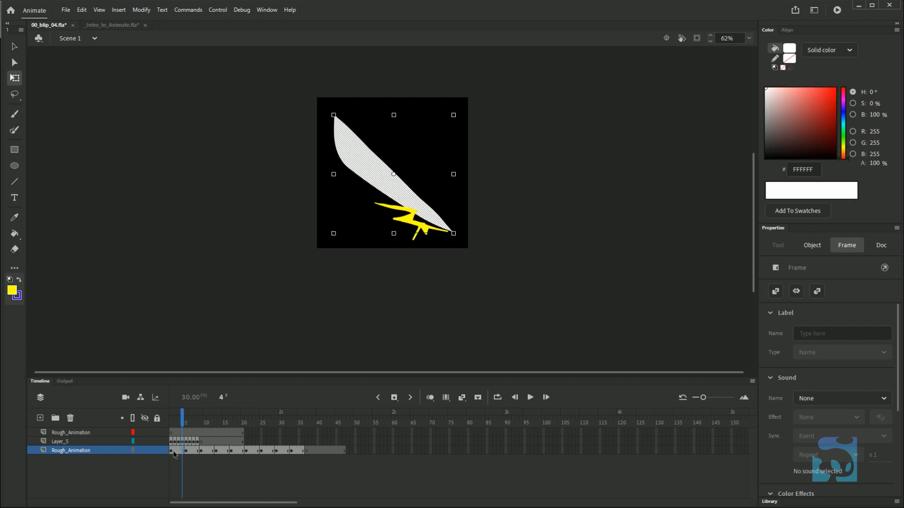
- Try extending only the second drawing's span on the lower Rough_Animation layer to frame 41, and scrub through the held frames
left_click(172, 453)
left_click(187, 452)
left_click_drag(171, 452, 183, 468)
left_click(196, 451)
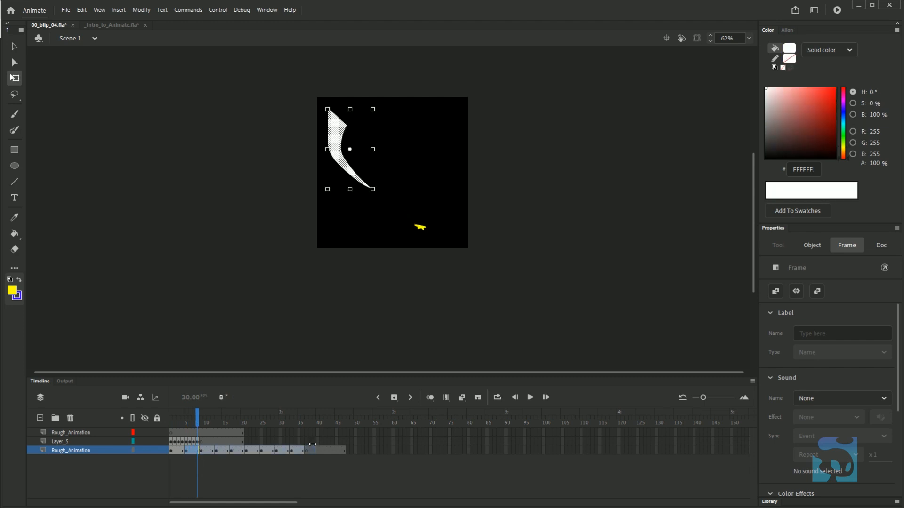
left_click_drag(312, 444, 324, 454)
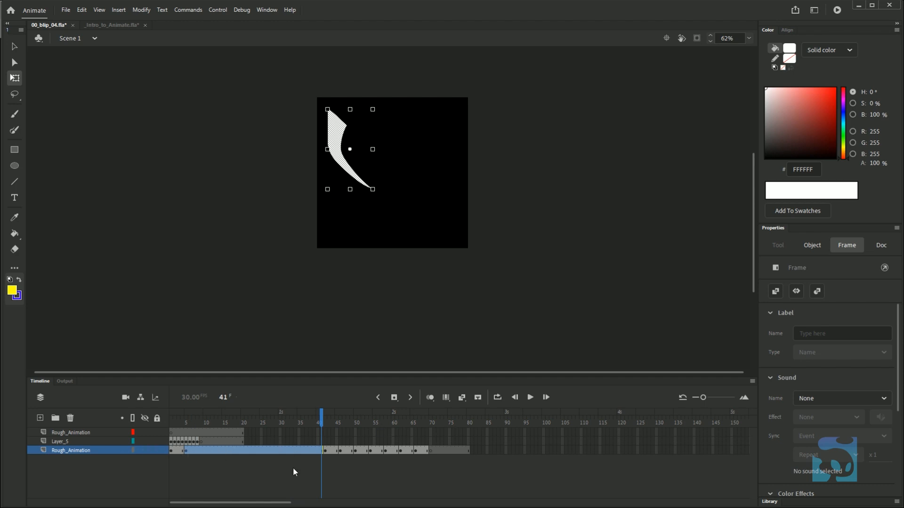
left_click(326, 458)
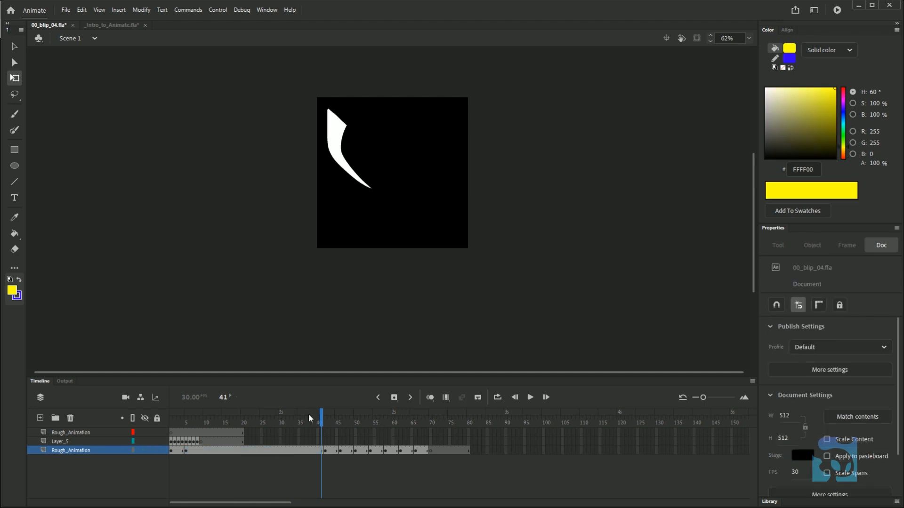
mouse_move(308, 413)
left_mouse_down()
mouse_move(280, 414)
mouse_move(299, 414)
left_mouse_up()
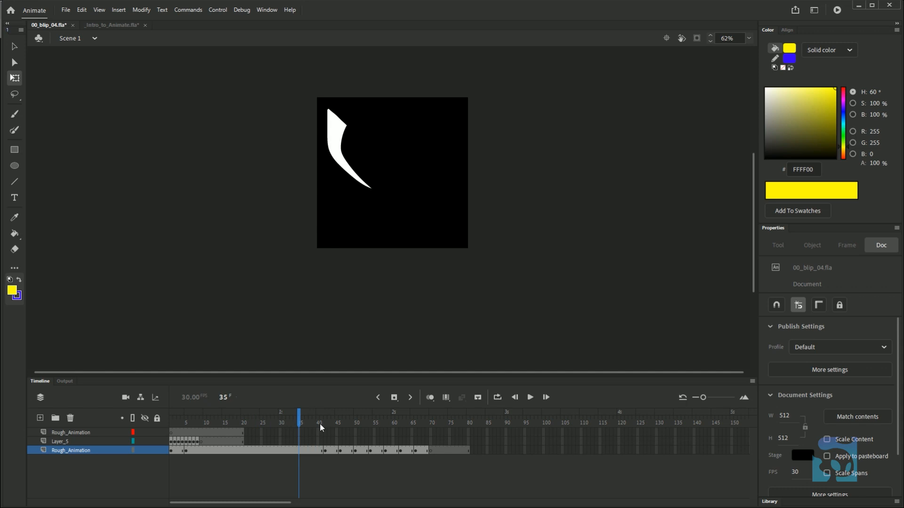
- Undo all frame span stretching on the lower Rough_Animation layer and deselect its frames
double_click(194, 453)
key("4")
key("Return")
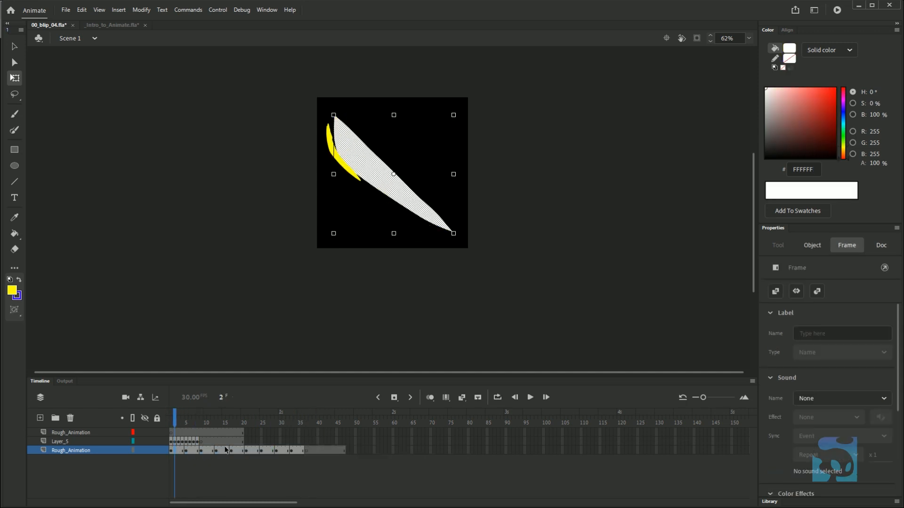
double_click(226, 450)
key("1")
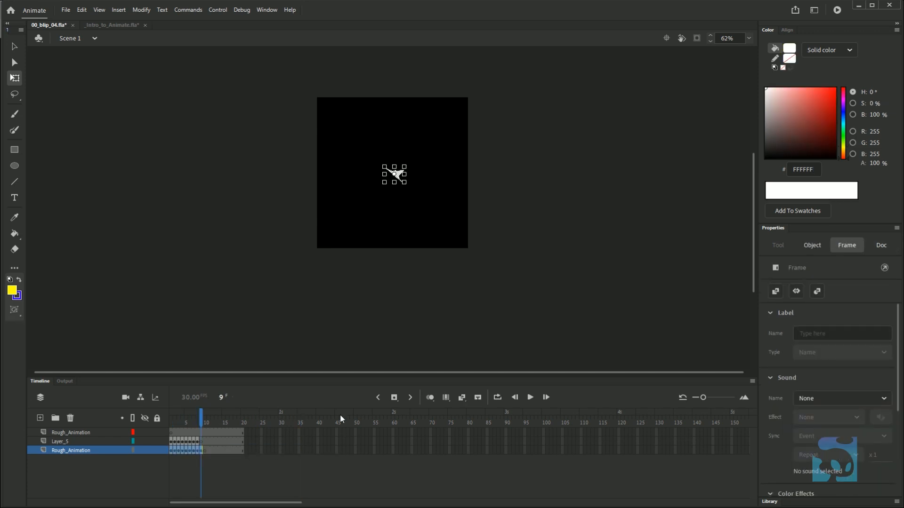
left_click(353, 464)
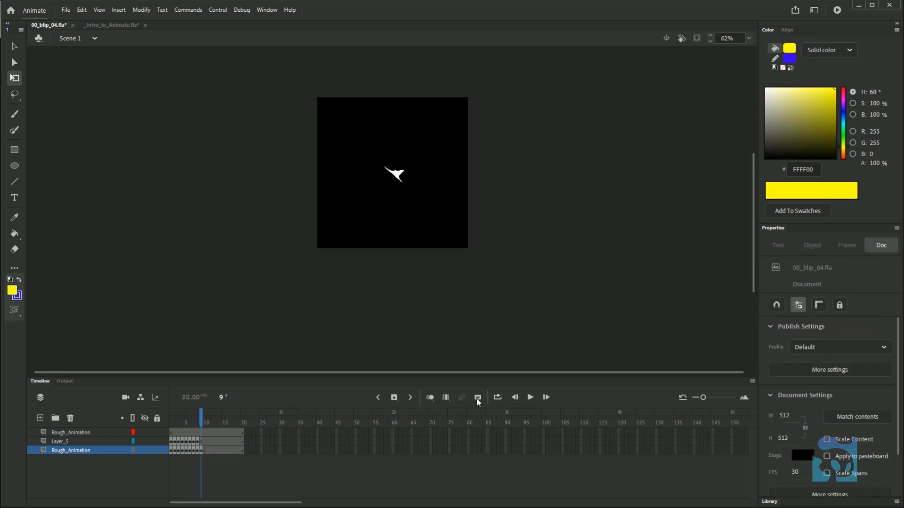
- Look through the range options of Edit Multiple Frames and Onion Skin, and scrub back to frame 8
left_click(447, 399)
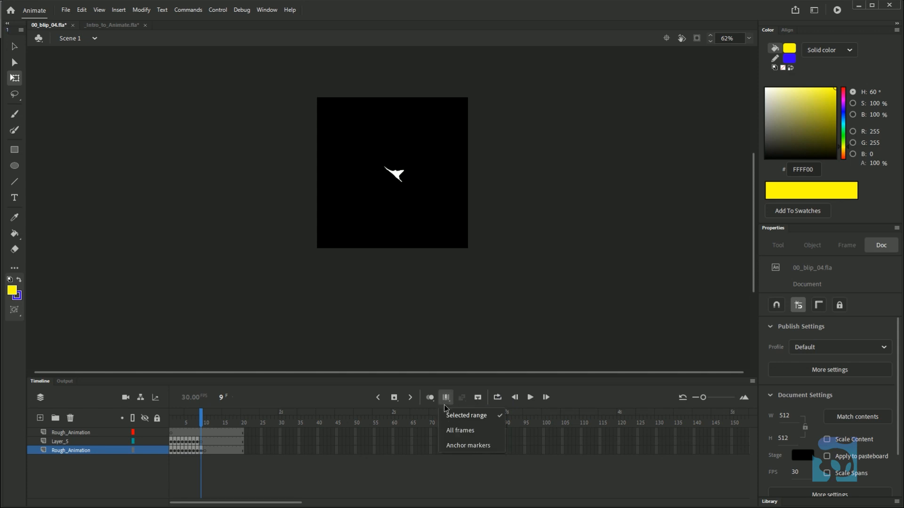
left_click(431, 399)
left_click(432, 399)
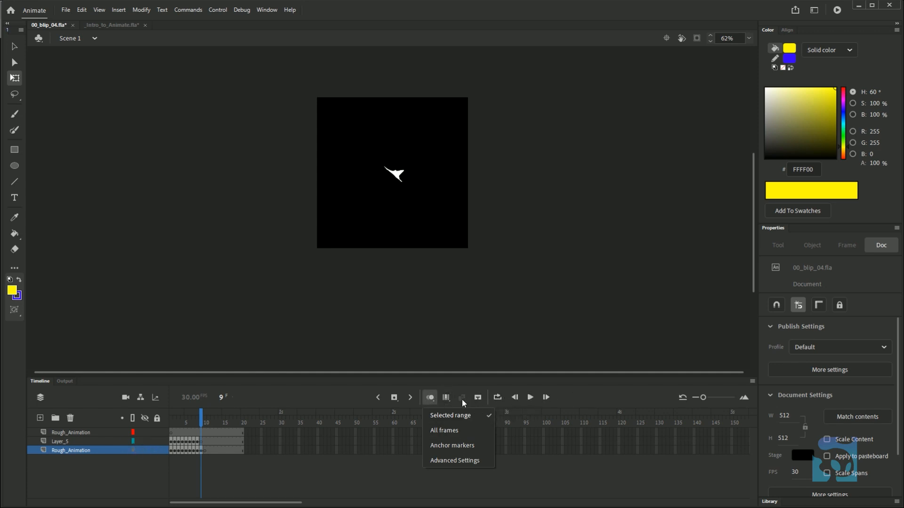
left_click(573, 397)
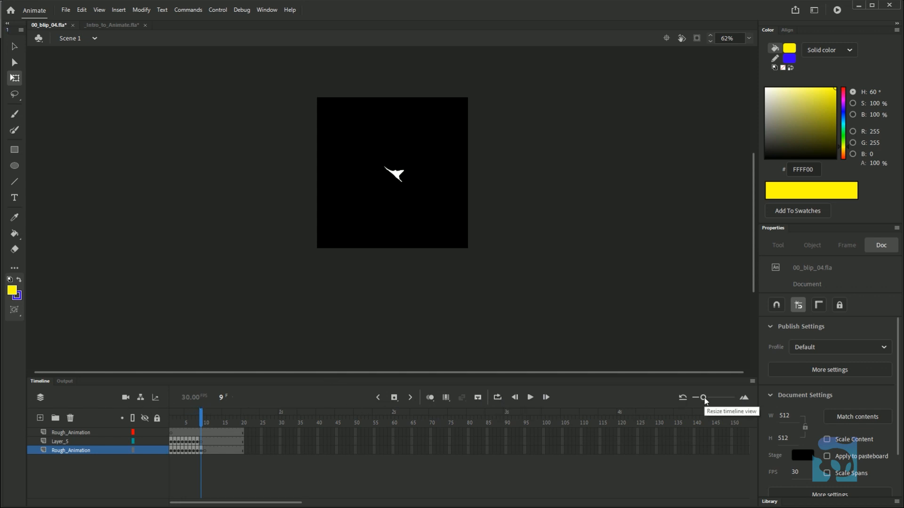
mouse_move(704, 397)
left_mouse_down()
mouse_move(727, 398)
mouse_move(703, 400)
left_mouse_up()
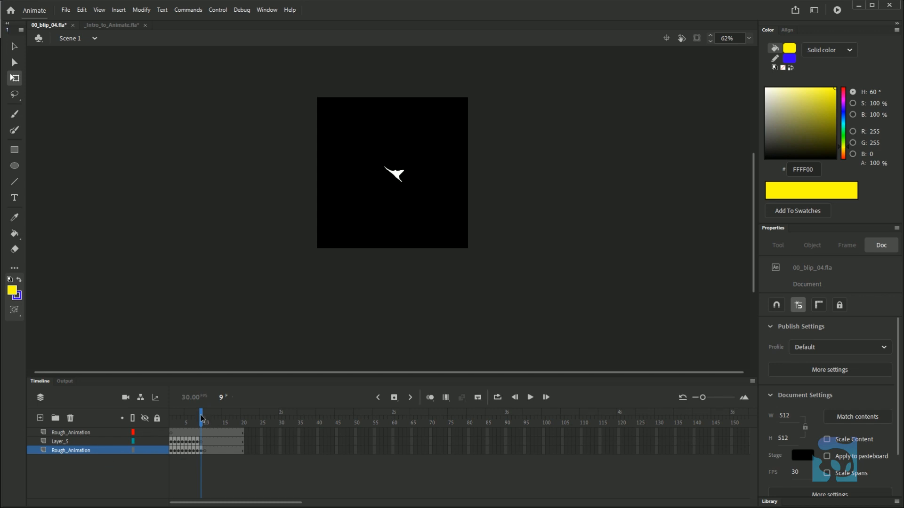
mouse_move(203, 420)
left_mouse_down()
mouse_move(214, 421)
mouse_move(168, 423)
mouse_move(197, 427)
left_mouse_up()
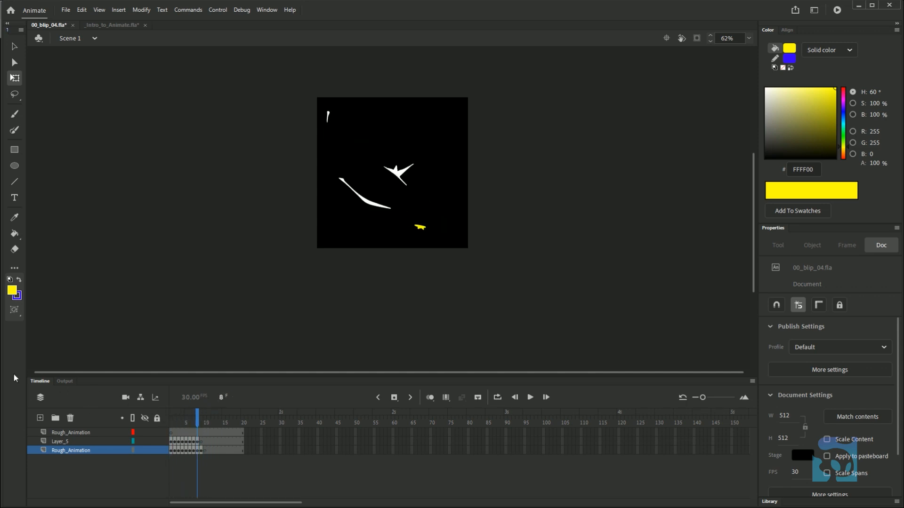